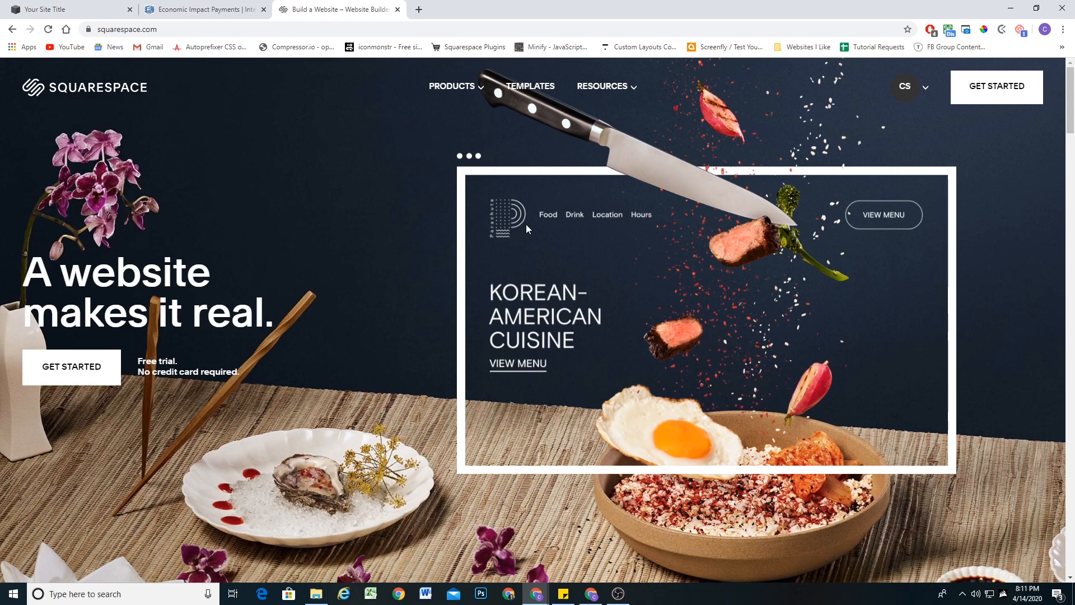
# Step: Examine the mega menus under Resources and Products on the Squarespace site and the navigation menus on the IRS site
pyautogui.click(621, 88)
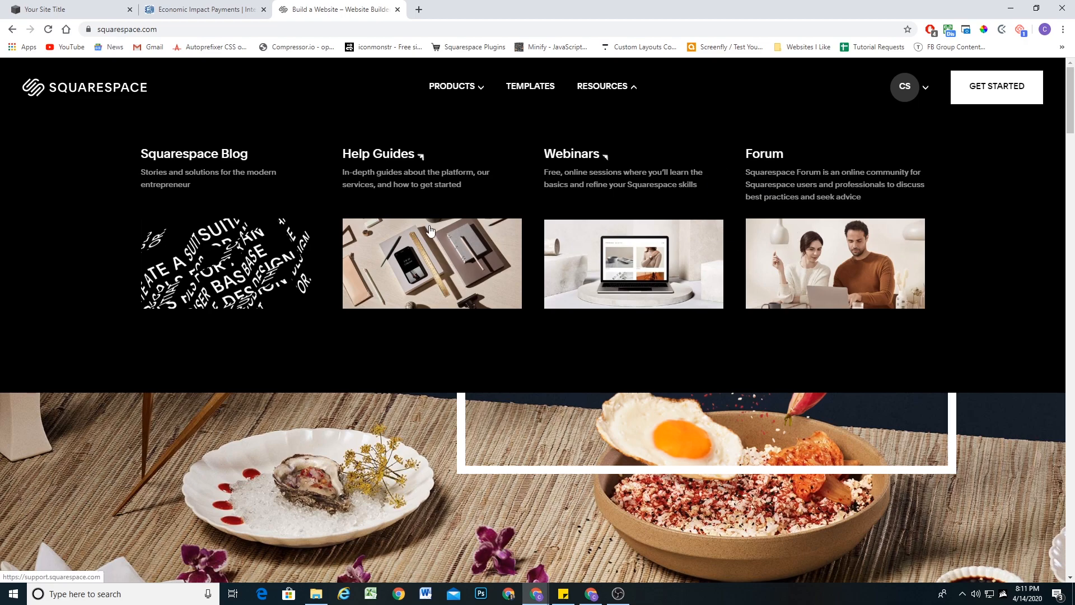
pyautogui.click(454, 88)
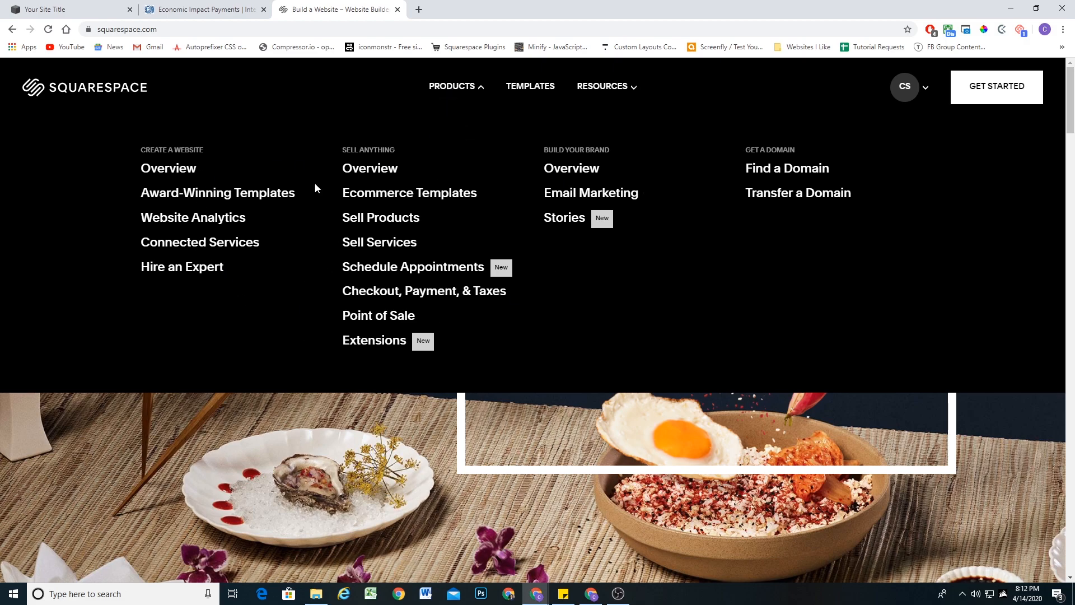
pyautogui.click(206, 10)
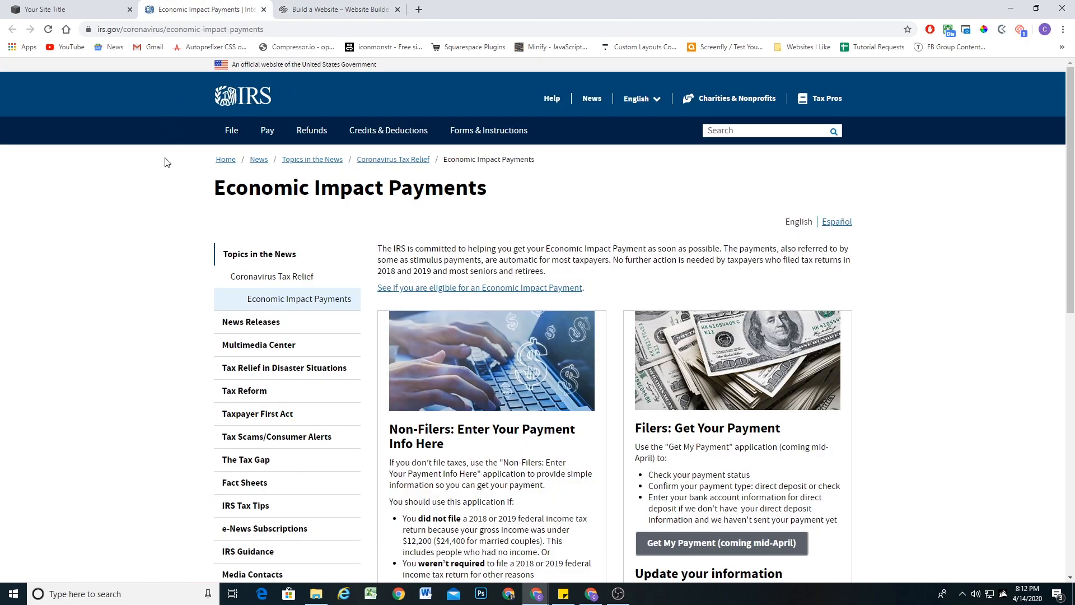
pyautogui.click(267, 132)
pyautogui.moveTo(240, 136)
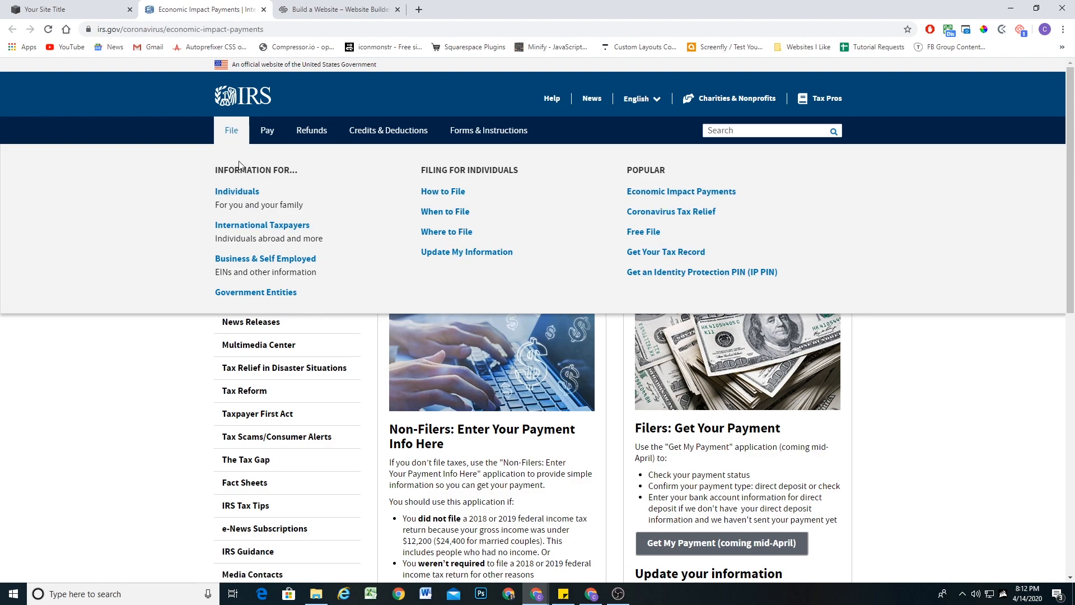
pyautogui.moveTo(379, 134)
pyautogui.moveTo(464, 132)
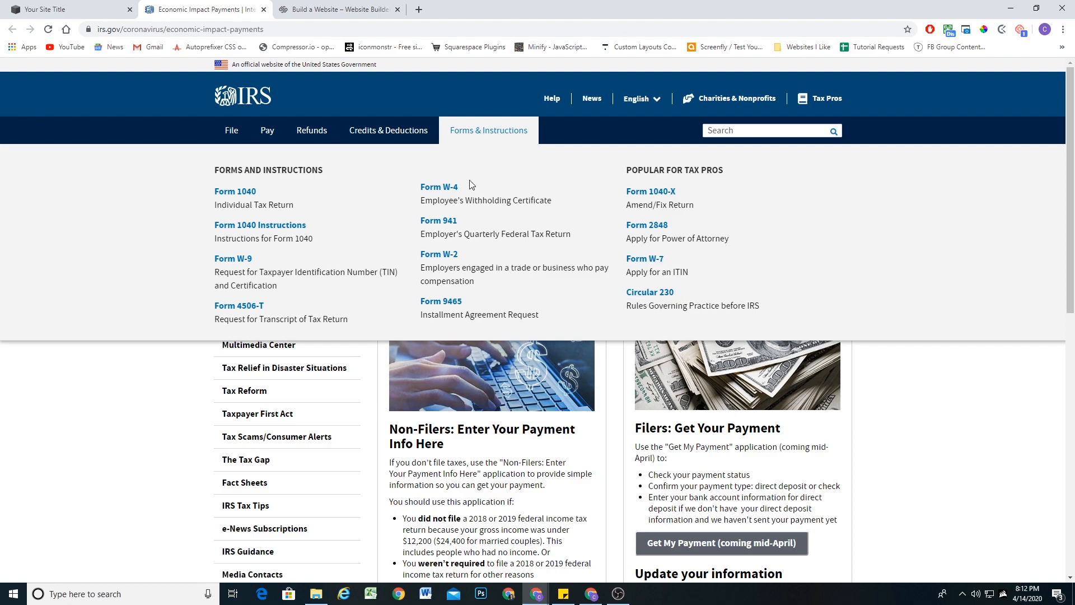
pyautogui.moveTo(530, 128)
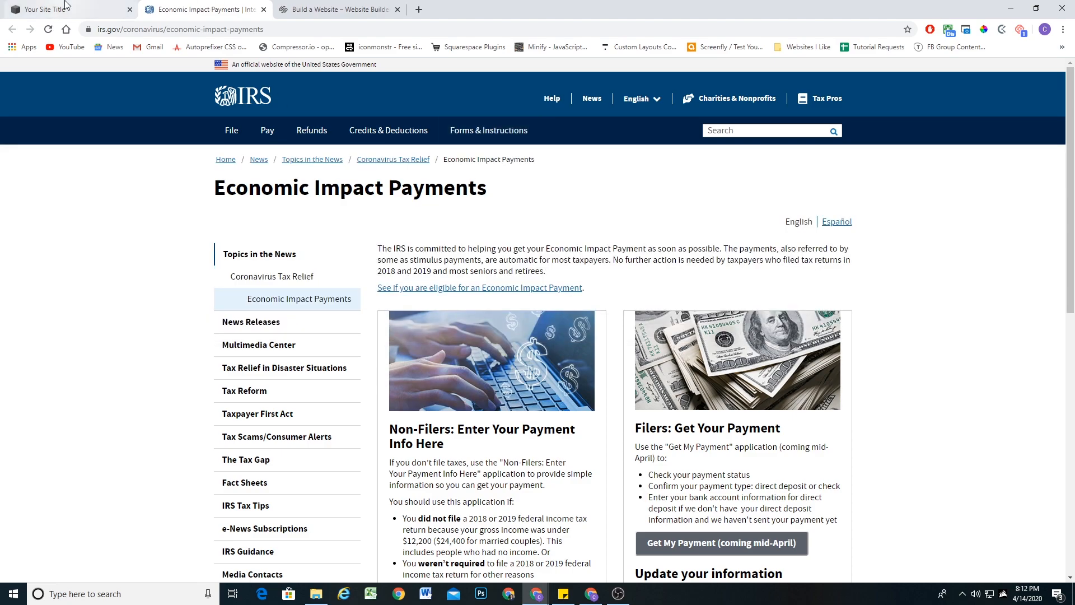
# Step: Open the handyman site's editor, disable Ajax loading in its site styles, and save the change
pyautogui.click(68, 9)
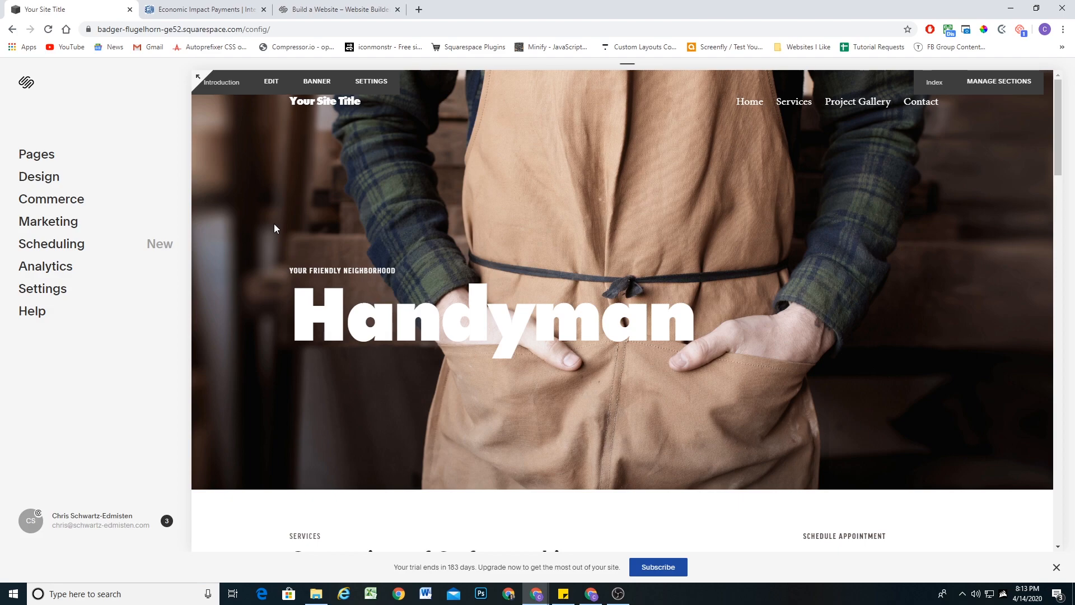
pyautogui.click(53, 179)
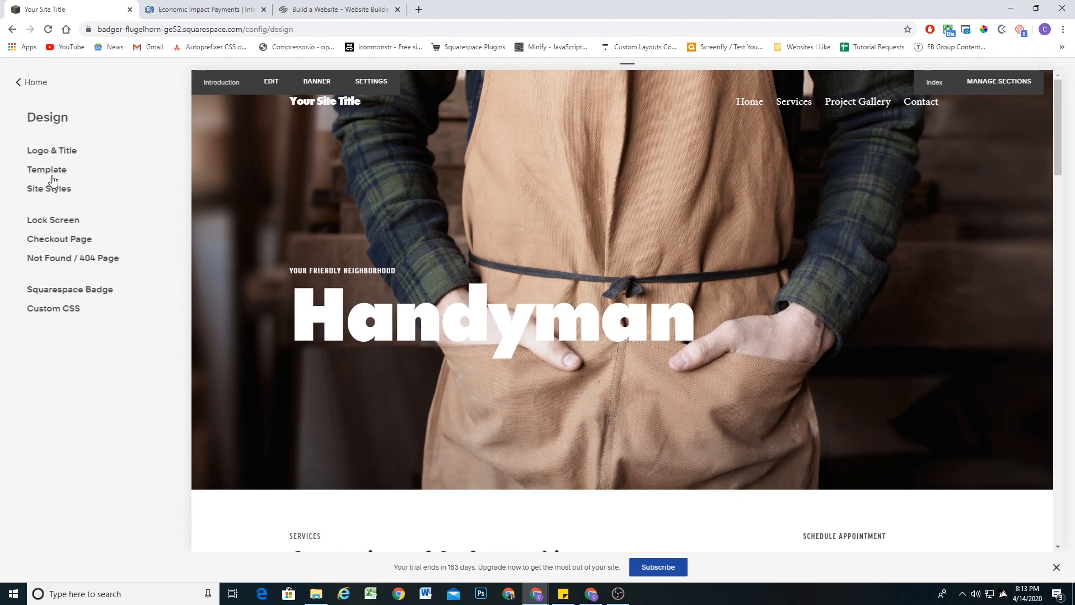
pyautogui.click(49, 192)
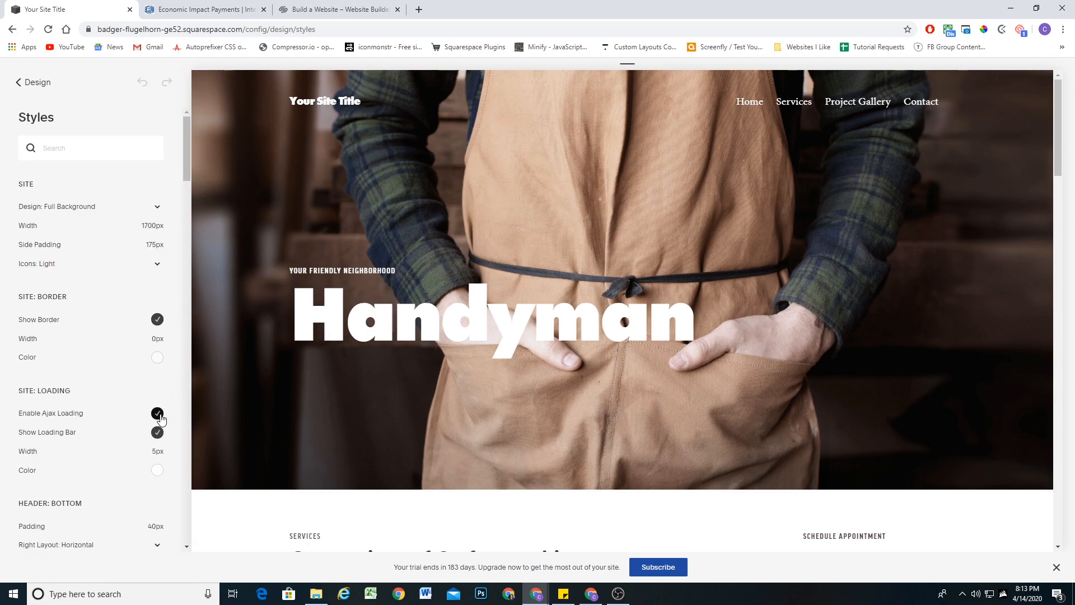
pyautogui.click(82, 414)
pyautogui.click(28, 81)
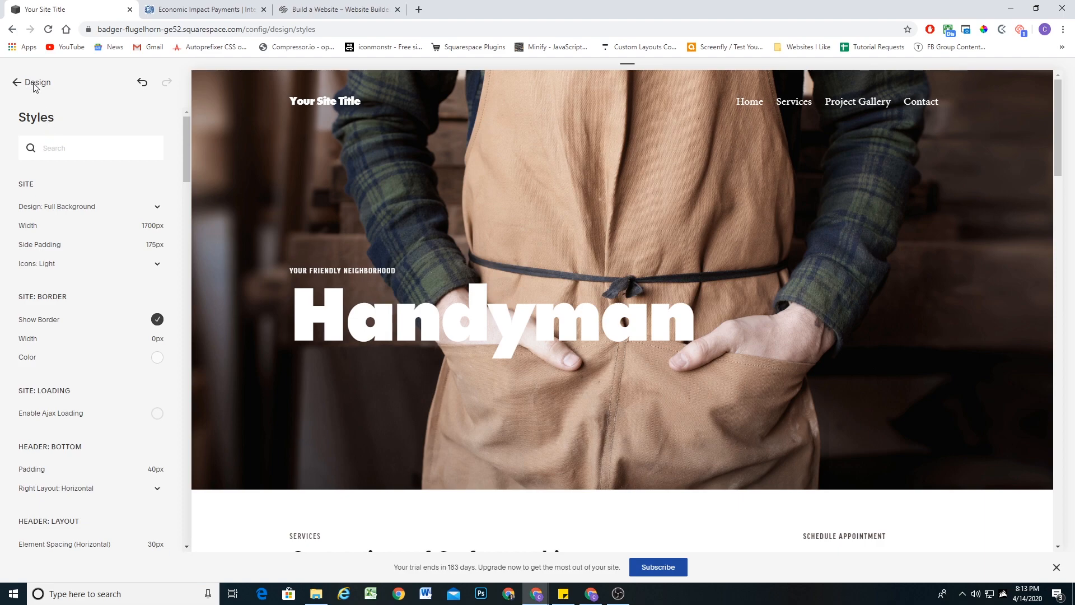
pyautogui.click(35, 84)
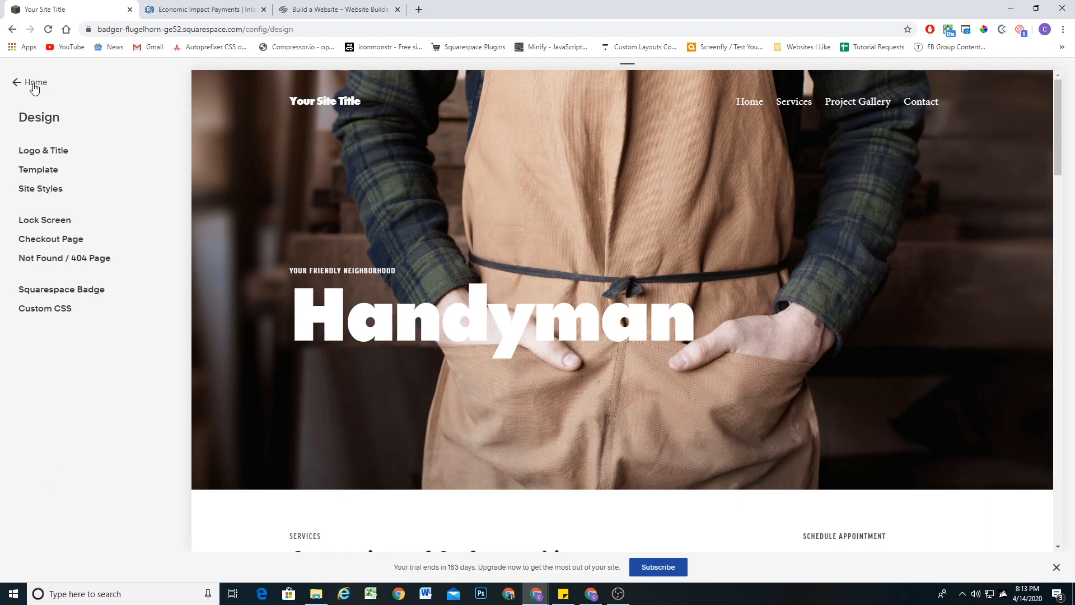
# Step: Delete all existing code from the site's custom CSS, save, and reload the preview frame
pyautogui.click(45, 309)
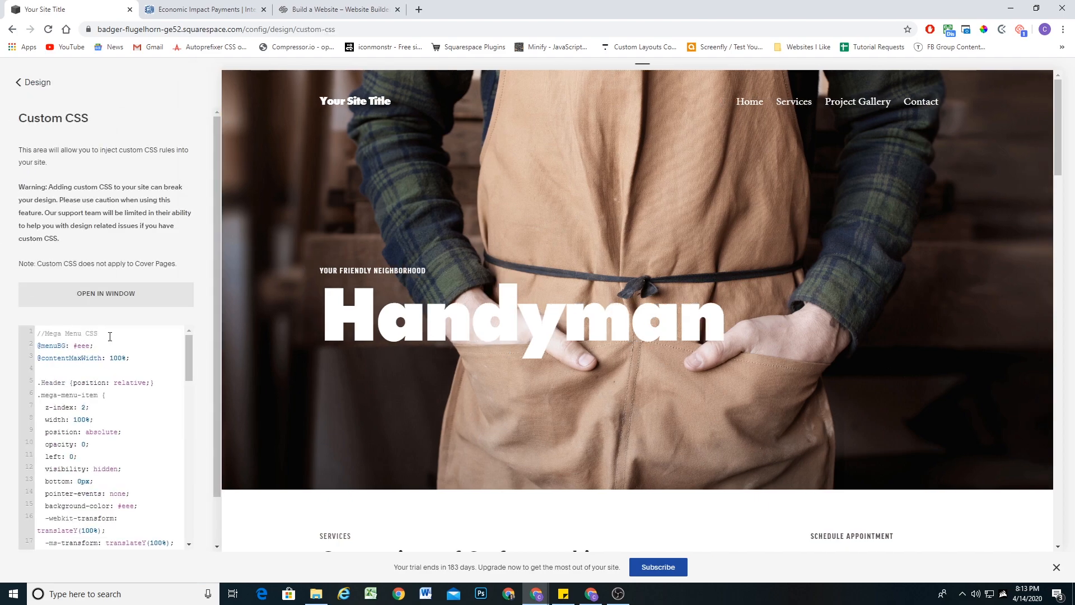
pyautogui.click(110, 334)
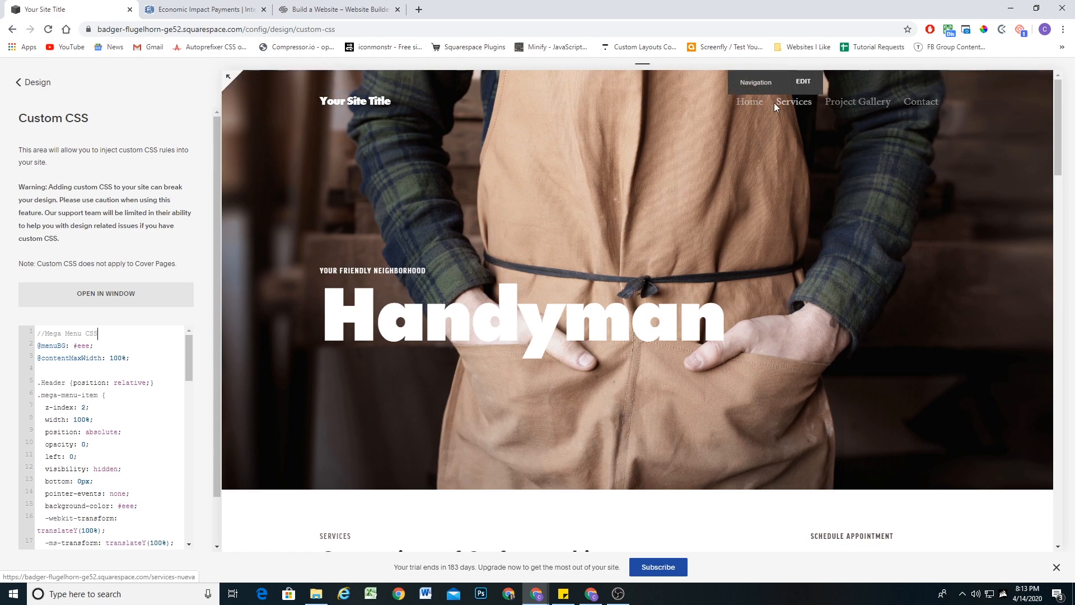
pyautogui.hotkey('ctrl', 'a')
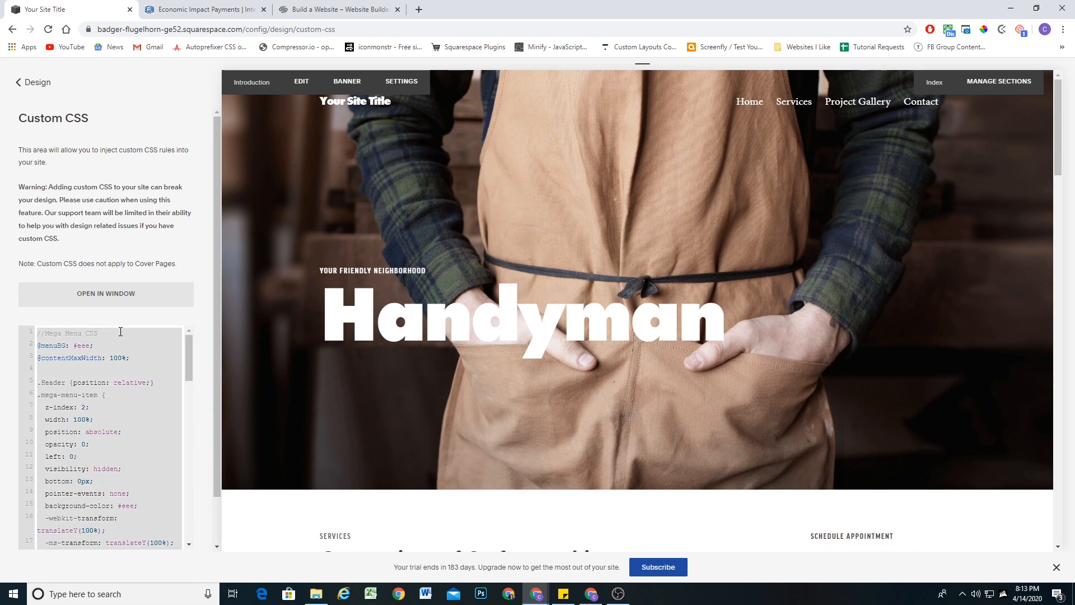
pyautogui.press('BackSpace')
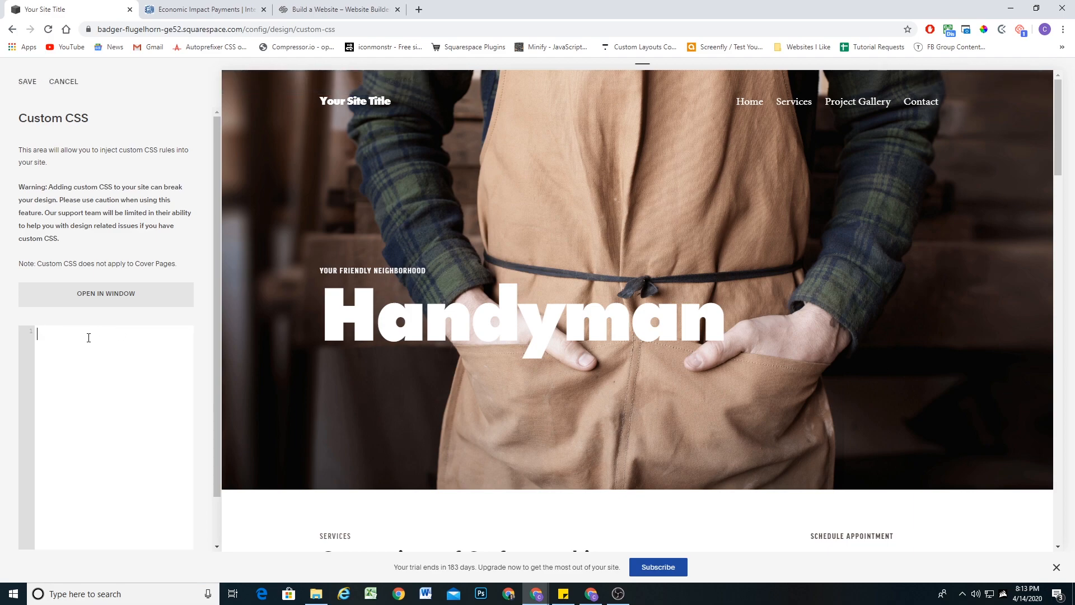
pyautogui.click(28, 82)
pyautogui.rightClick(681, 109)
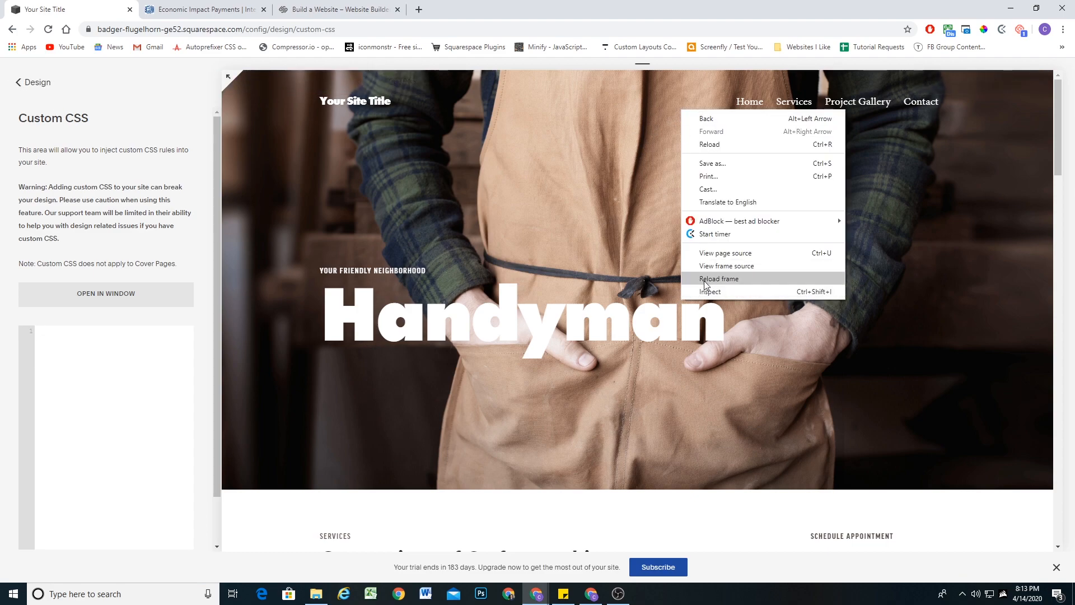
pyautogui.click(707, 279)
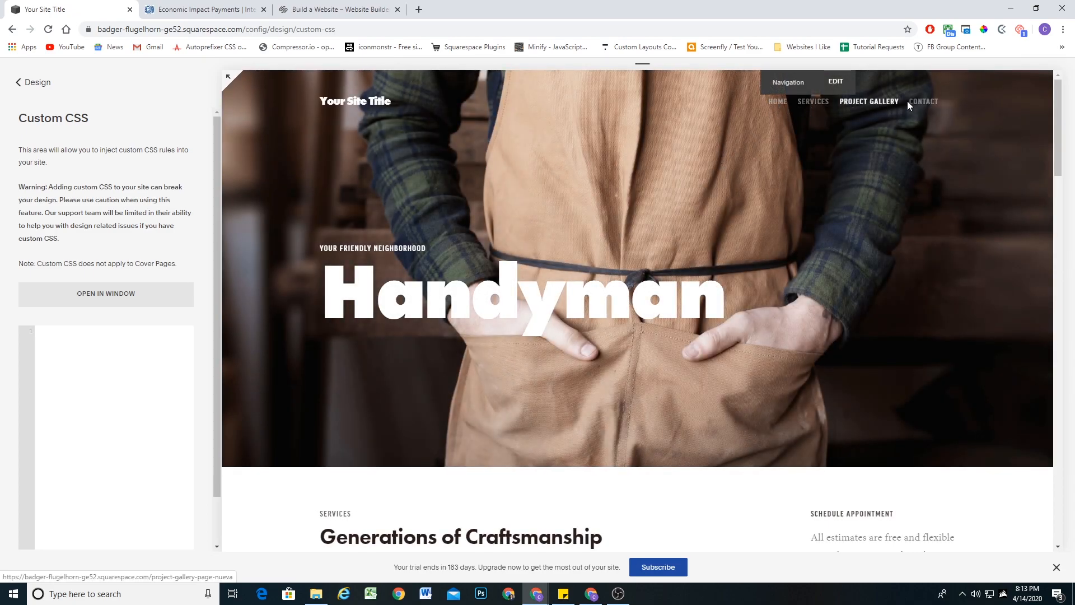
# Step: Paste the mega menu CSS code into the empty custom CSS editor and save it
pyautogui.click(102, 337)
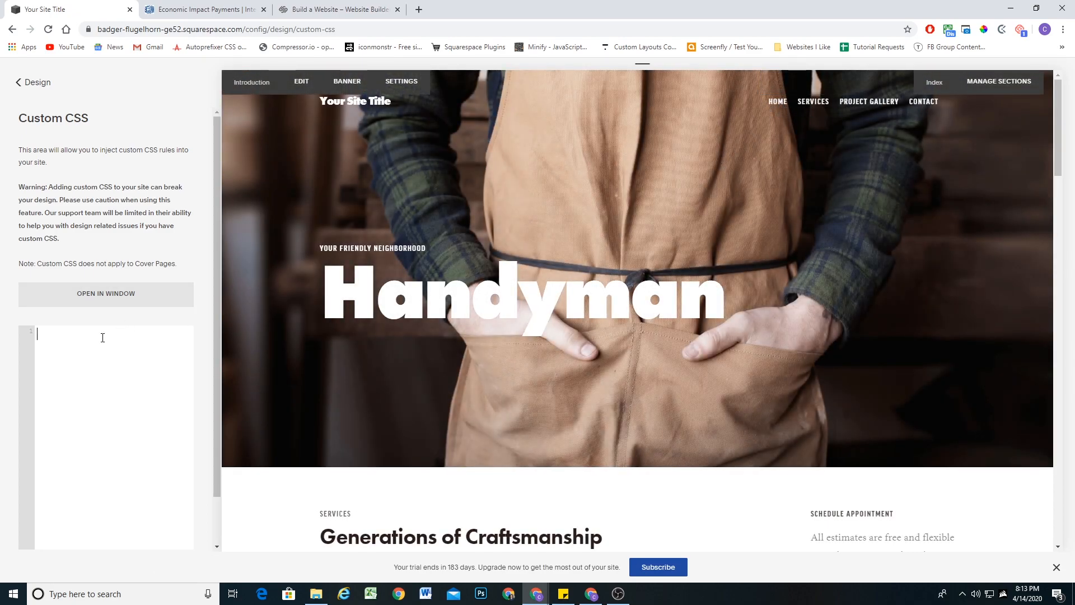
pyautogui.hotkey('ctrl', 'v')
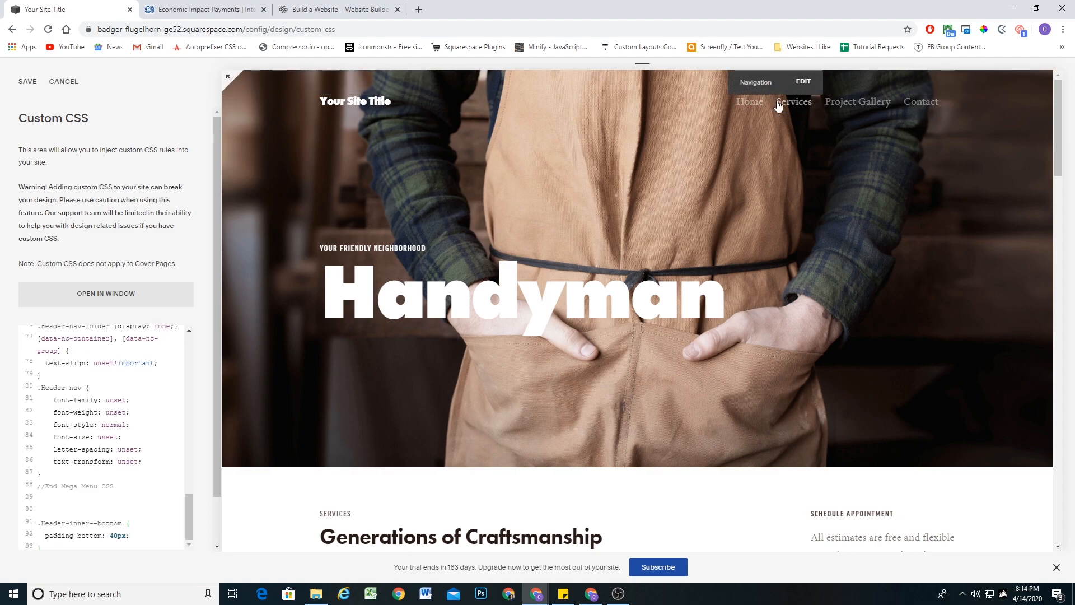
pyautogui.scroll(15, 134, 439)
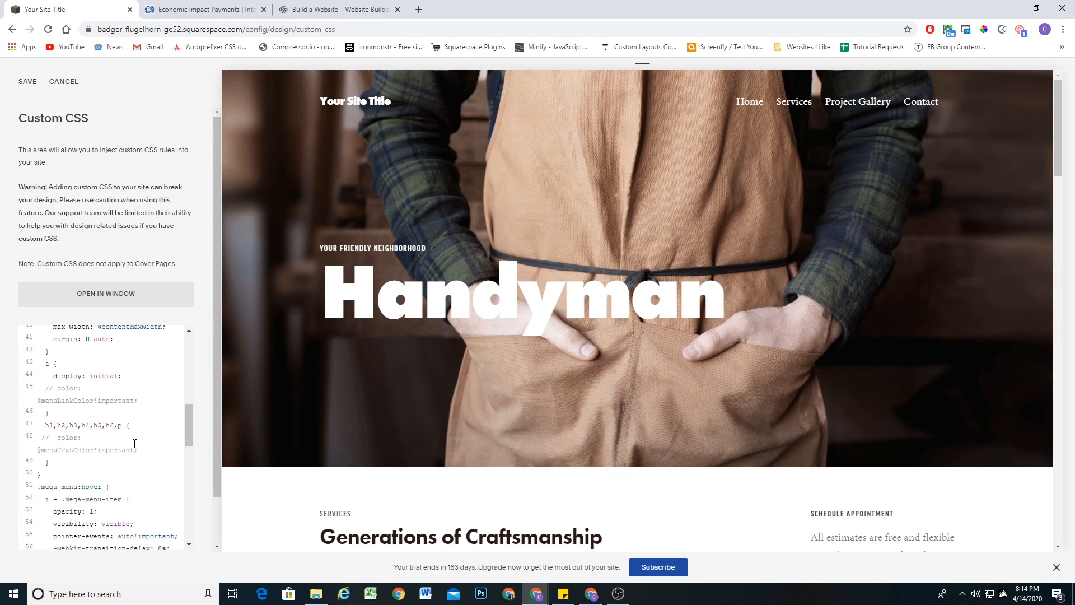
pyautogui.click(27, 81)
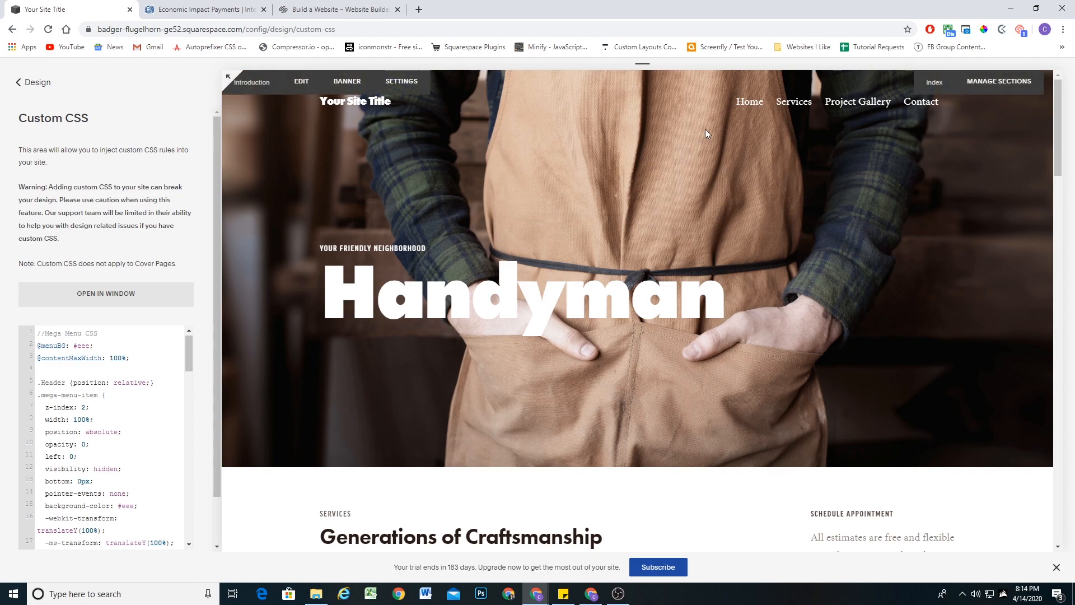
# Step: View the home page at full size, then return to the custom CSS editor
pyautogui.moveTo(742, 107)
pyautogui.click(45, 84)
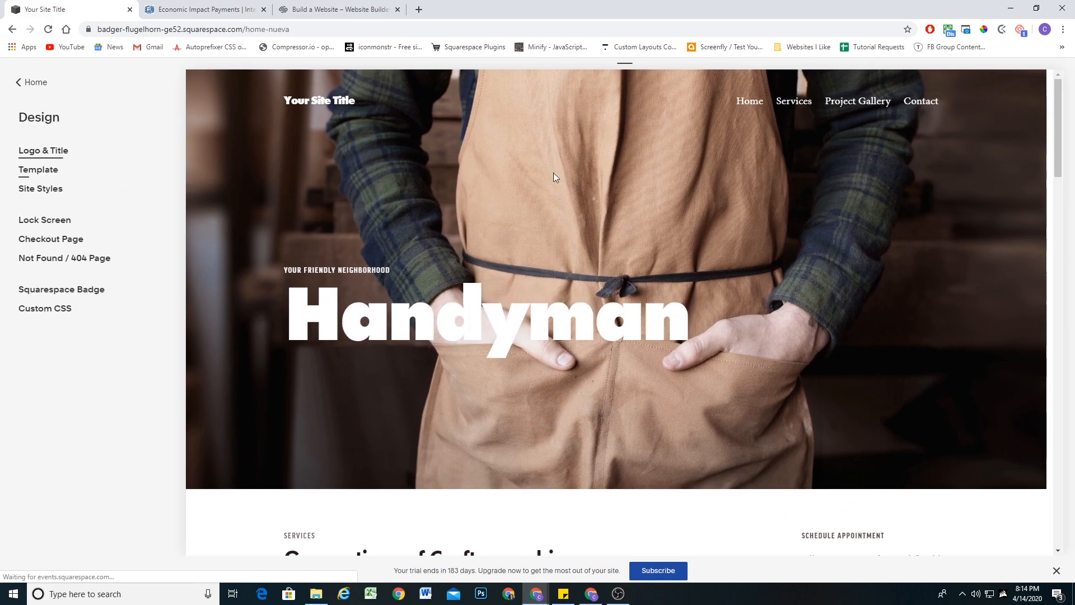
pyautogui.press('Escape')
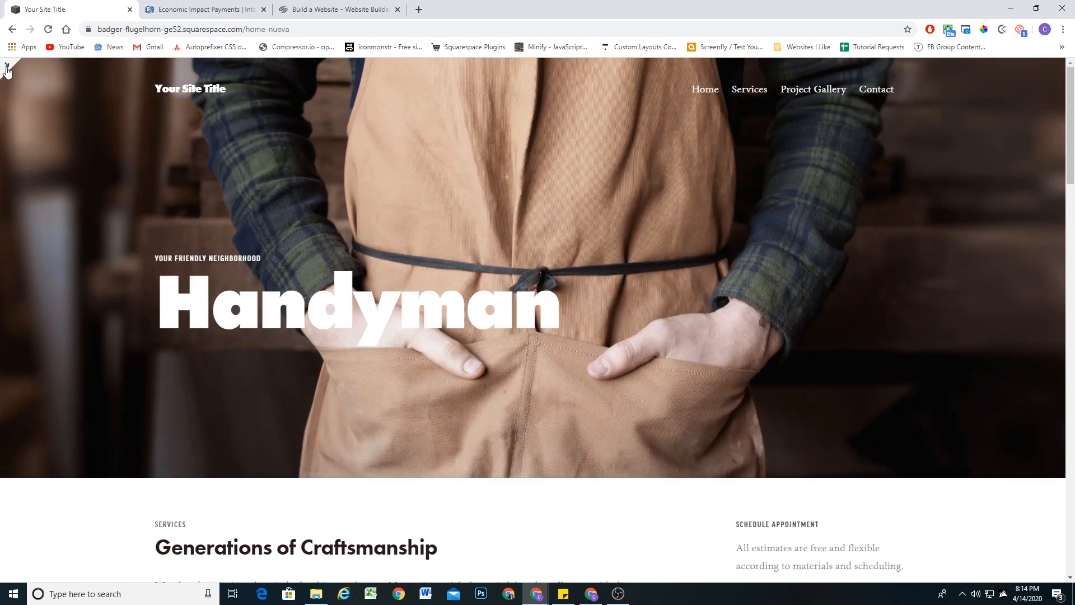
pyautogui.click(7, 66)
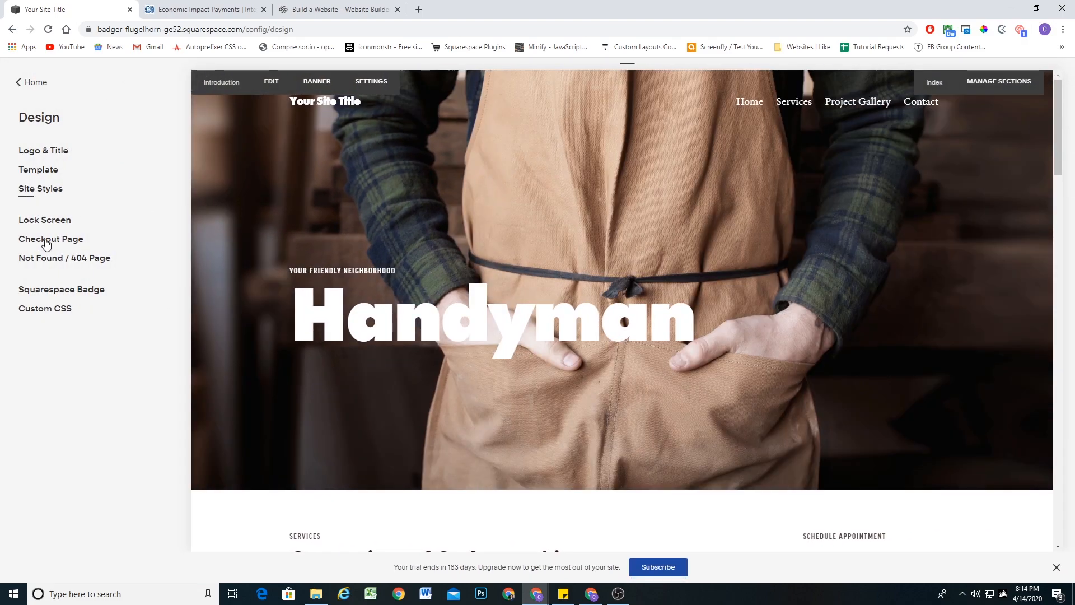
pyautogui.click(61, 318)
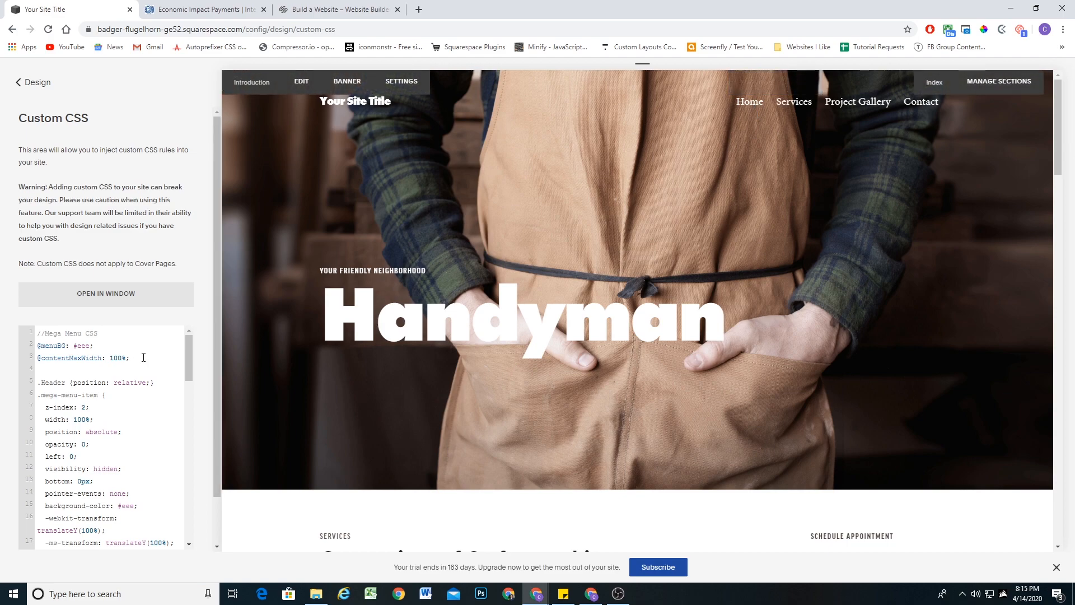
# Step: Inspect the site's header navigation in the developer tools and select the primary nav element inside the bottom-right container
pyautogui.rightClick(722, 99)
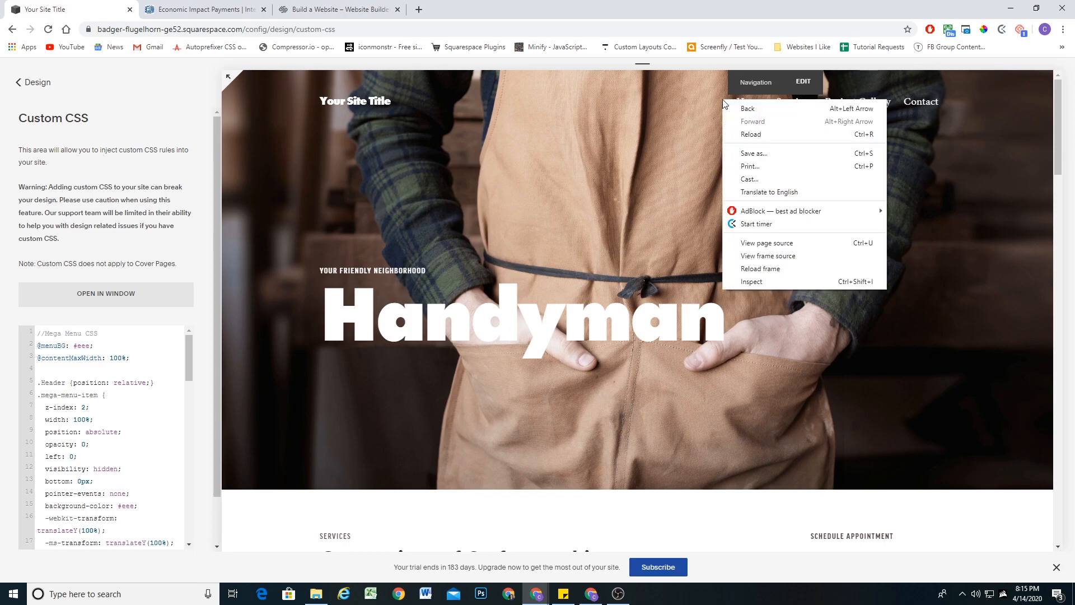
pyautogui.click(750, 282)
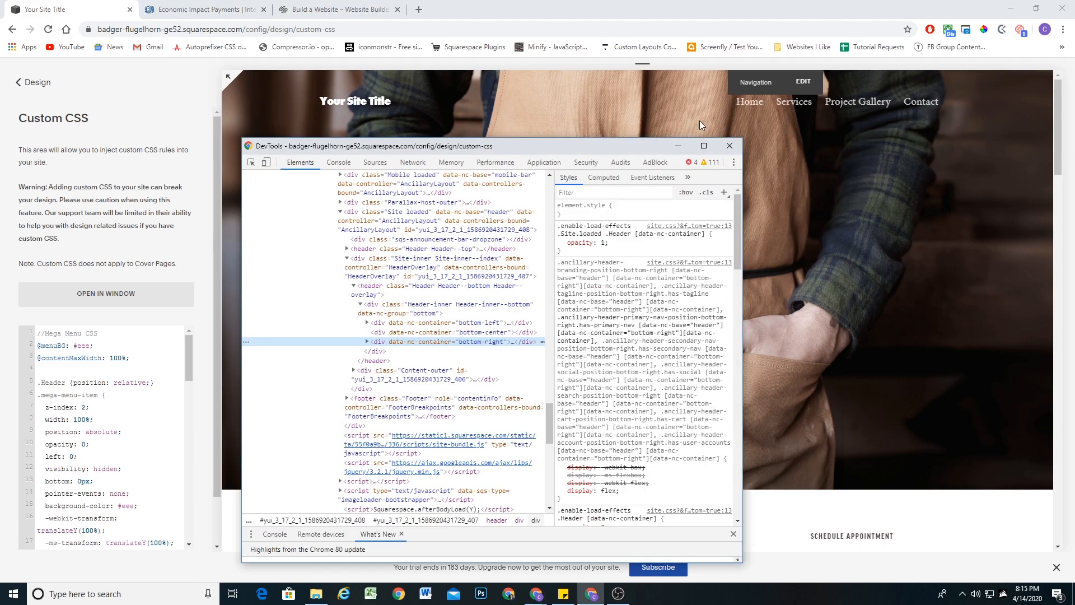
pyautogui.moveTo(618, 143); pyautogui.dragTo(547, 101)
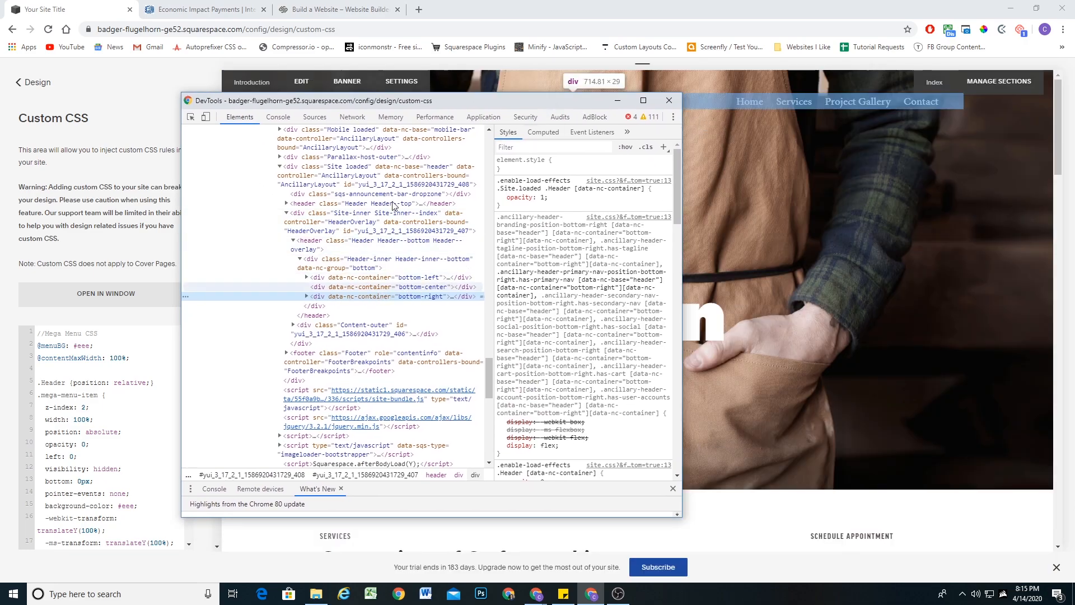
pyautogui.moveTo(462, 102); pyautogui.dragTo(375, 72)
pyautogui.click(219, 267)
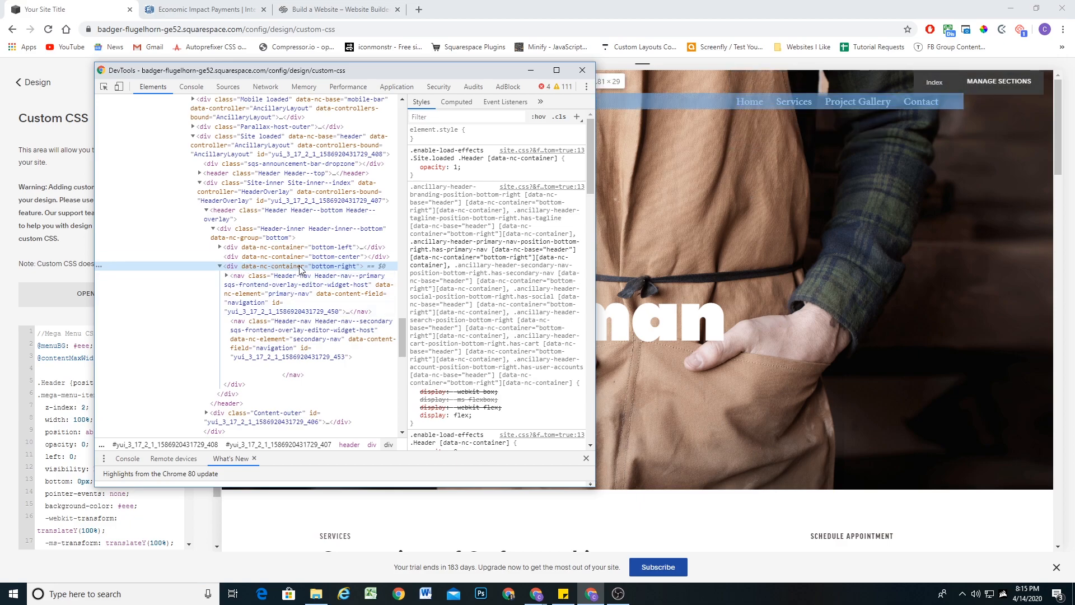
pyautogui.click(258, 280)
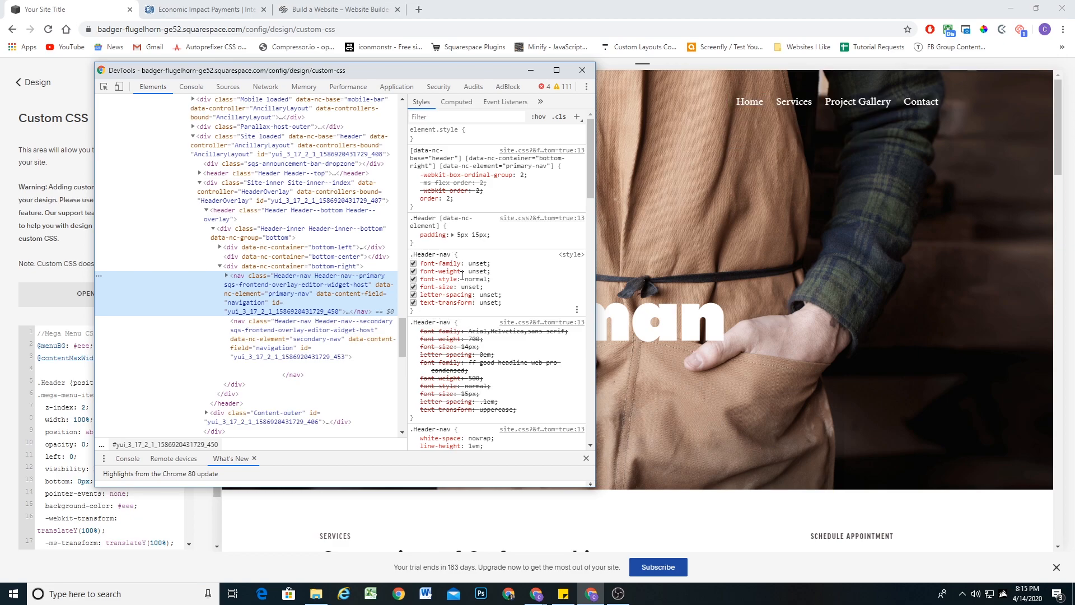
# Step: Copy the overridden .Header-nav rule with the original font settings from the primary nav element's styles
pyautogui.scroll(-1, 457, 280)
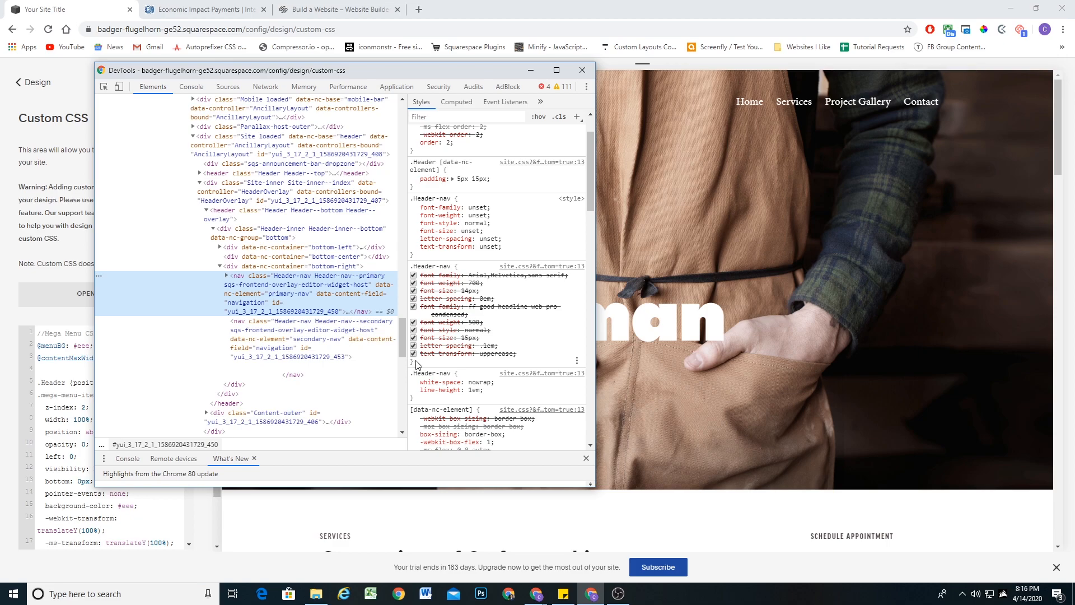
pyautogui.moveTo(416, 364); pyautogui.dragTo(423, 265)
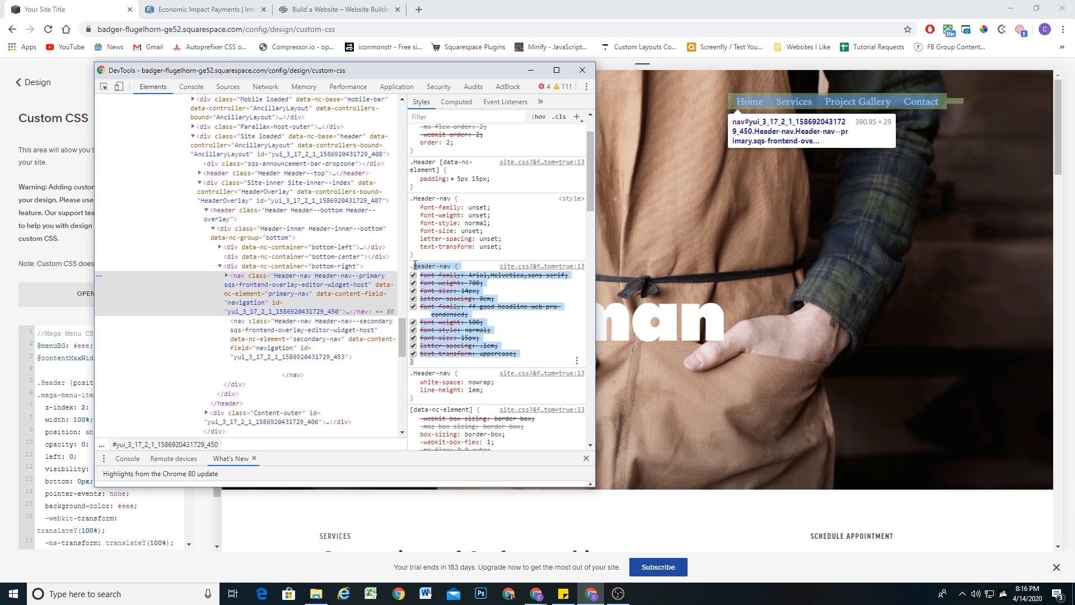
pyautogui.rightClick(436, 264)
pyautogui.click(456, 274)
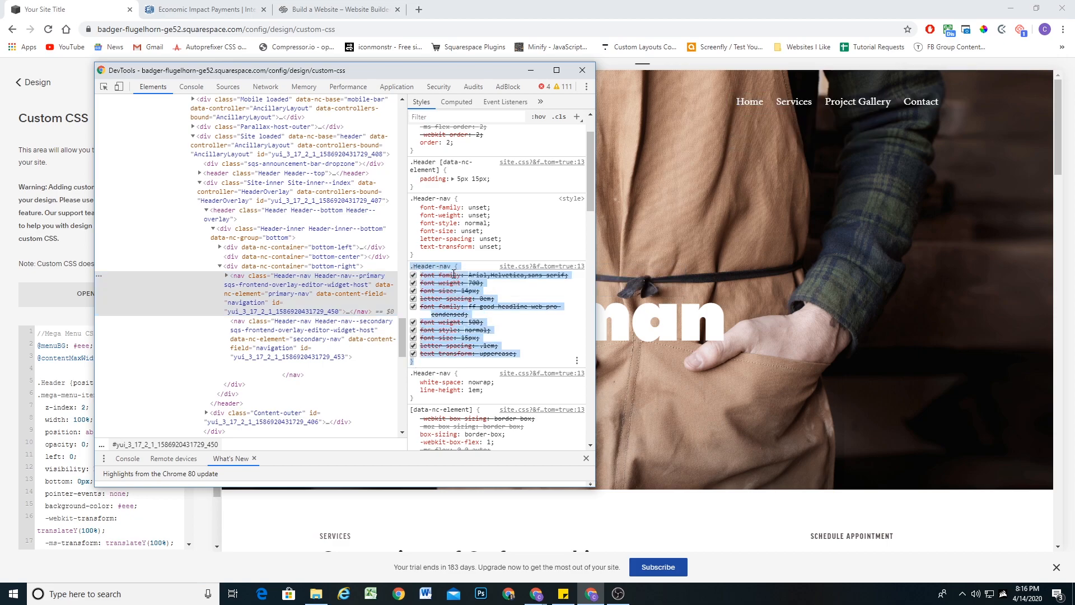
pyautogui.moveTo(486, 70); pyautogui.dragTo(585, 79)
pyautogui.click(102, 372)
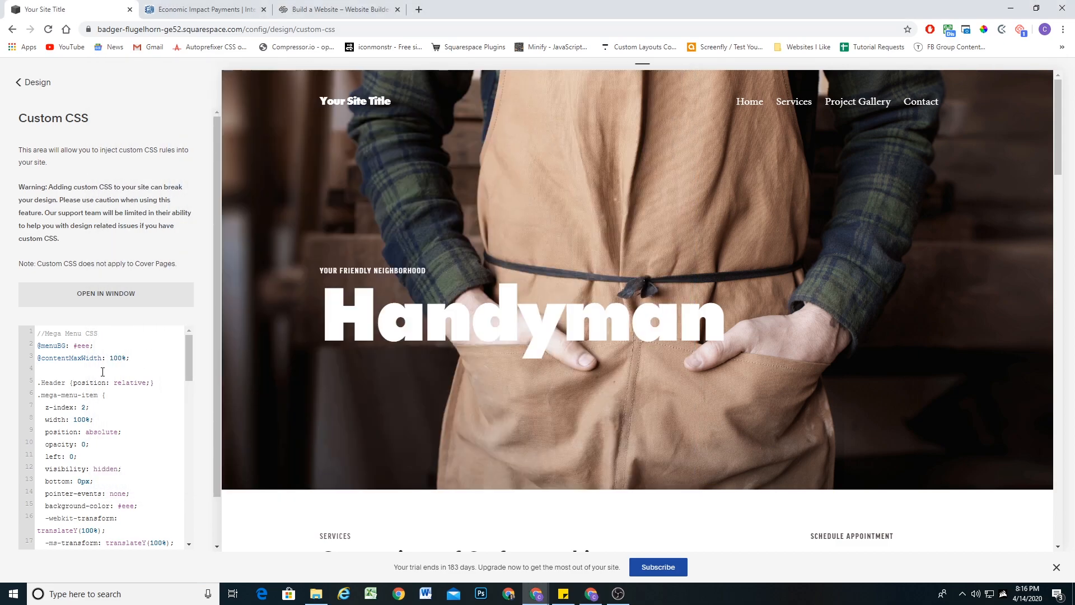
pyautogui.press('Return')
pyautogui.press('Return')
pyautogui.hotkey('ctrl', 'v')
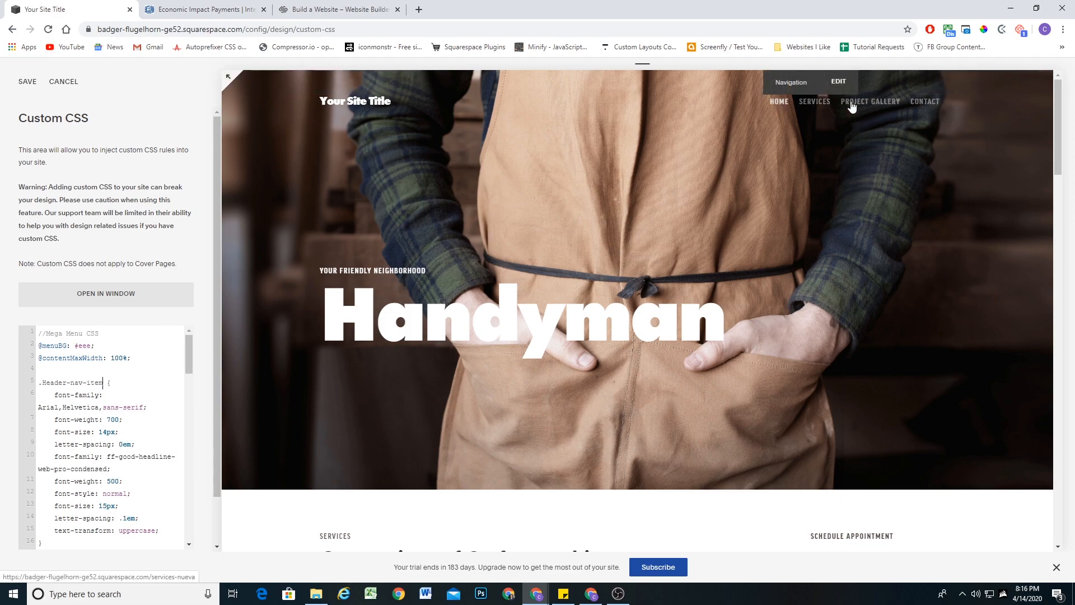
# Step: Save the custom CSS and review the .Header-nav-item font rule against the header navigation in the site preview
pyautogui.click(26, 84)
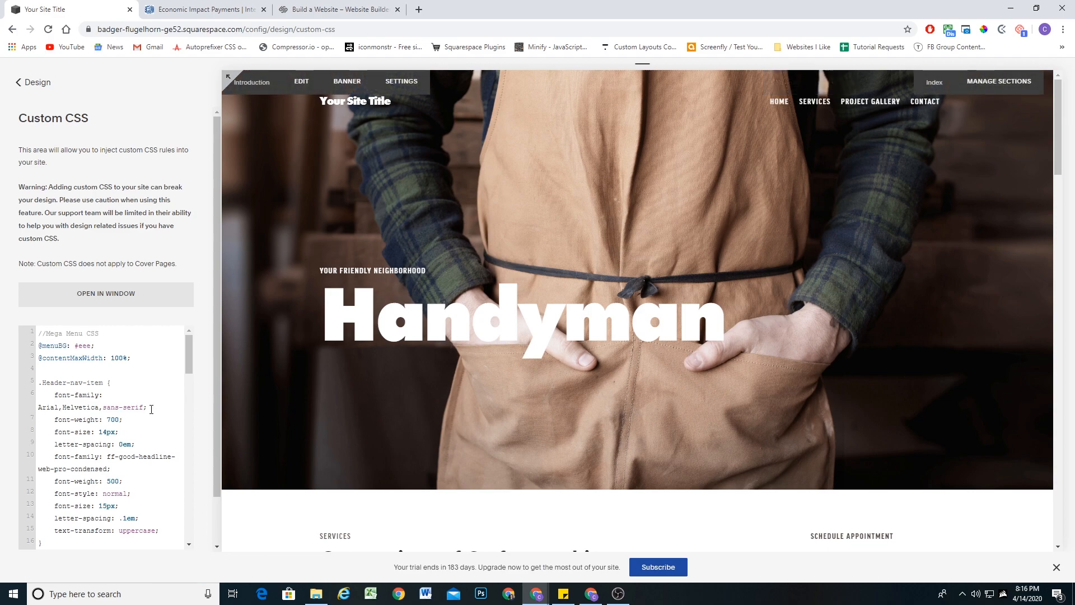
pyautogui.scroll(-2, 106, 418)
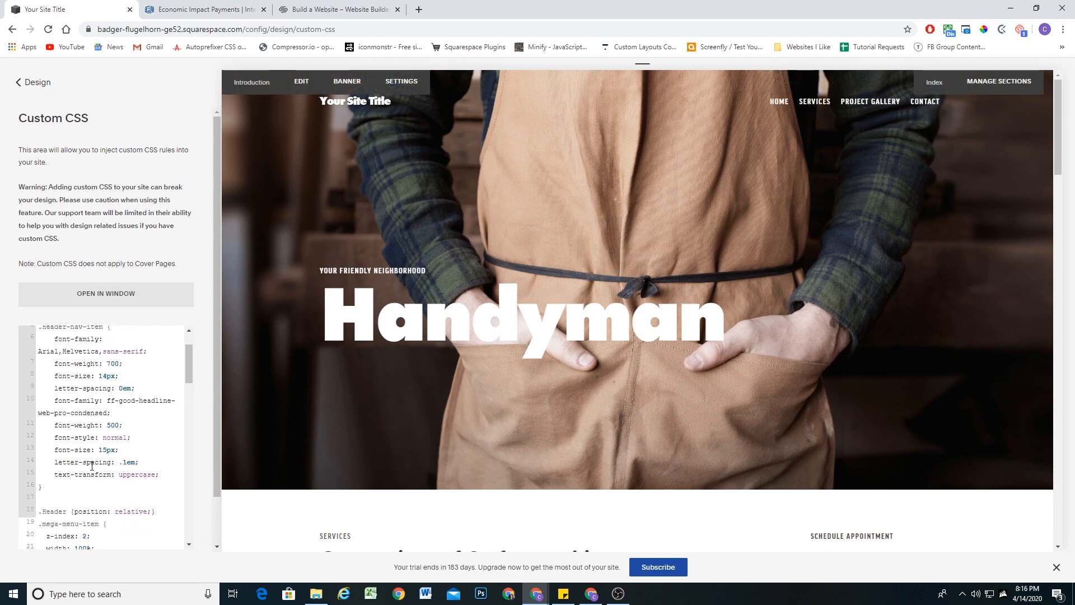
pyautogui.scroll(2, 92, 465)
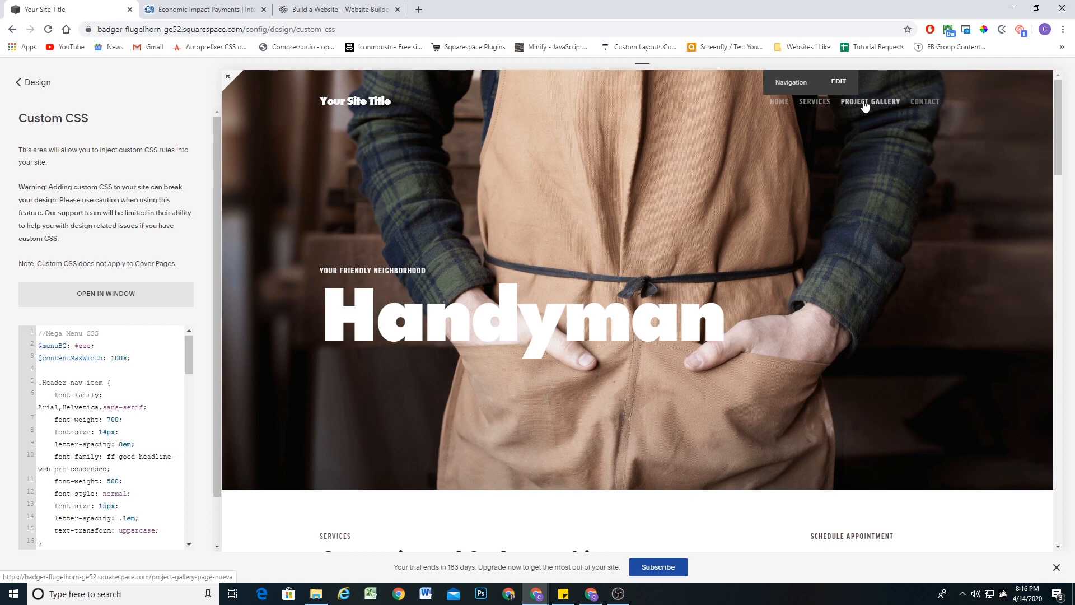
pyautogui.scroll(-2, 142, 409)
pyautogui.scroll(2, 141, 409)
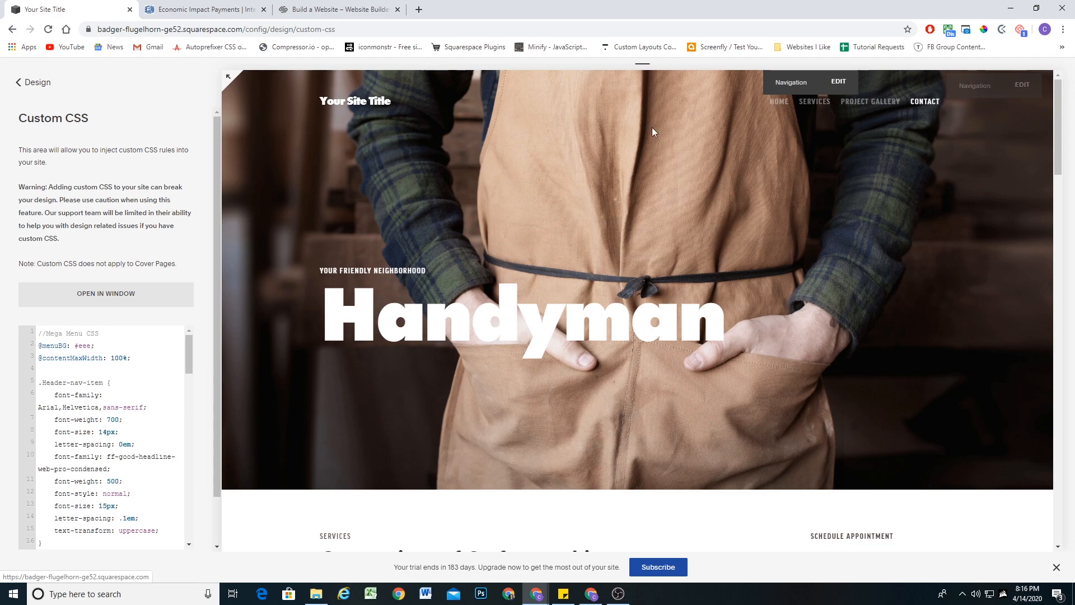
pyautogui.scroll(-1, 100, 395)
pyautogui.scroll(1, 54, 380)
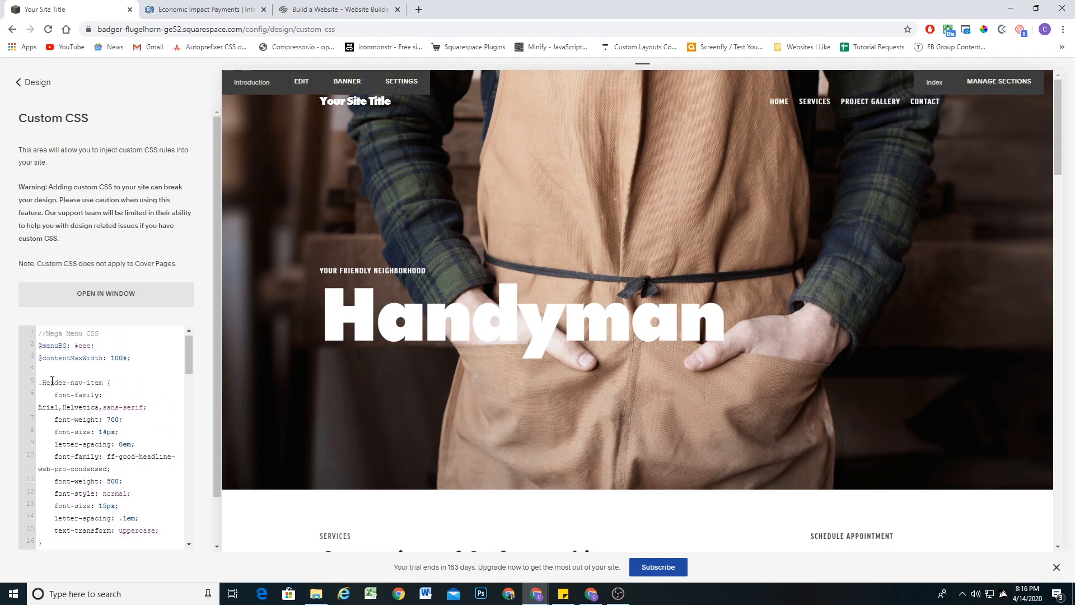
pyautogui.moveTo(41, 384); pyautogui.dragTo(80, 540)
pyautogui.click(59, 540)
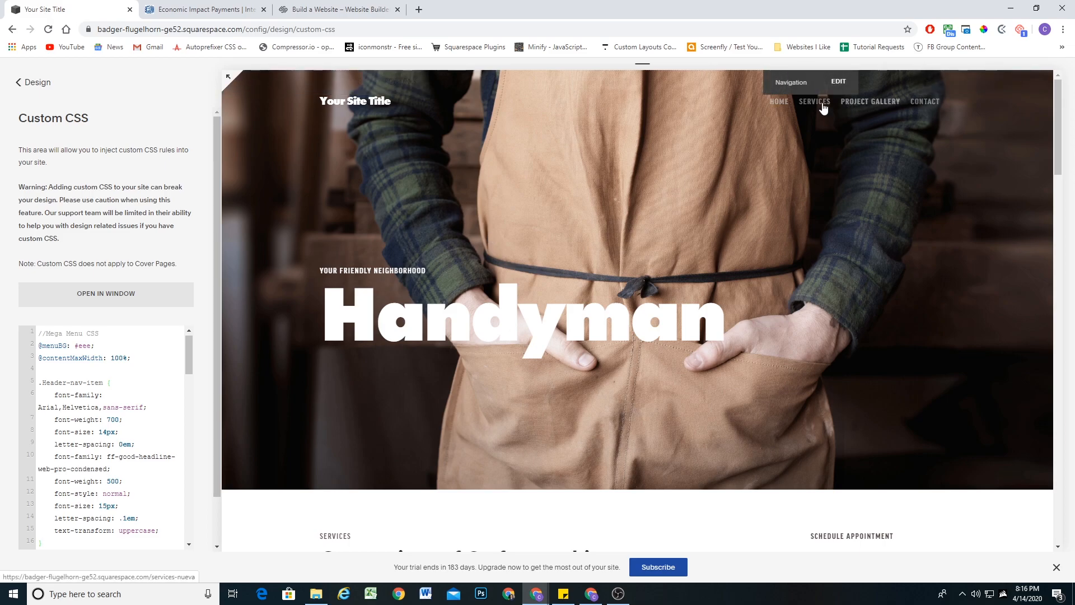
# Step: Leave the custom CSS editor and open the site's list of pages
pyautogui.click(35, 82)
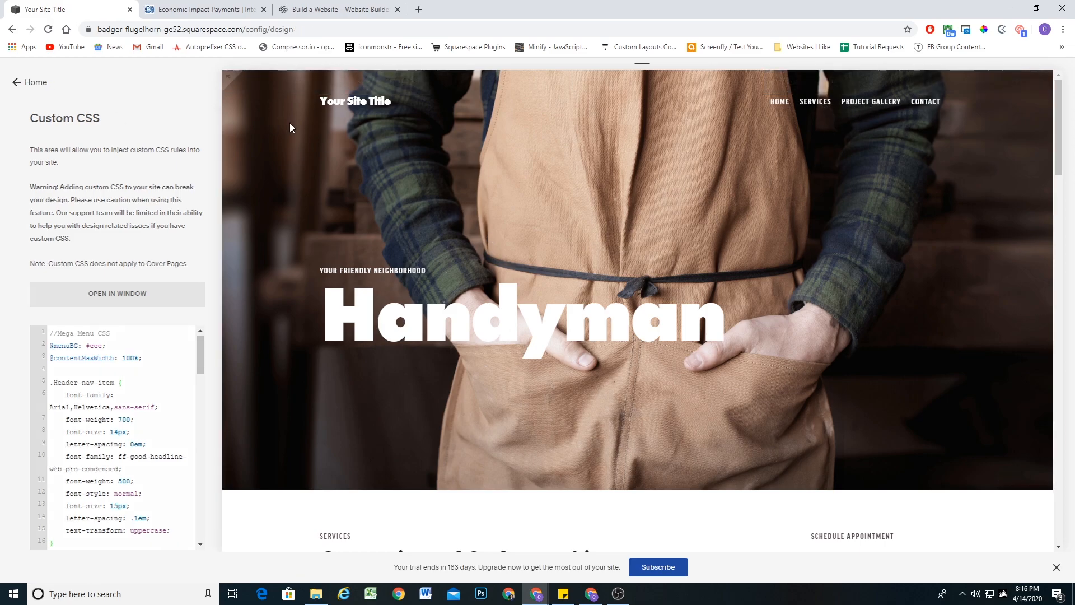
pyautogui.press('Escape')
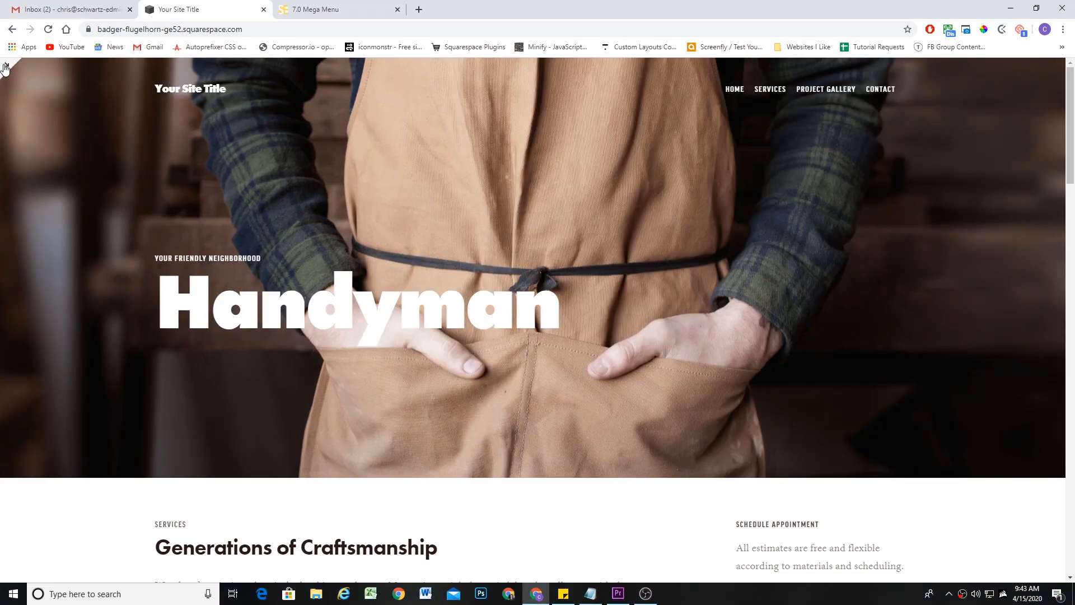
pyautogui.click(5, 67)
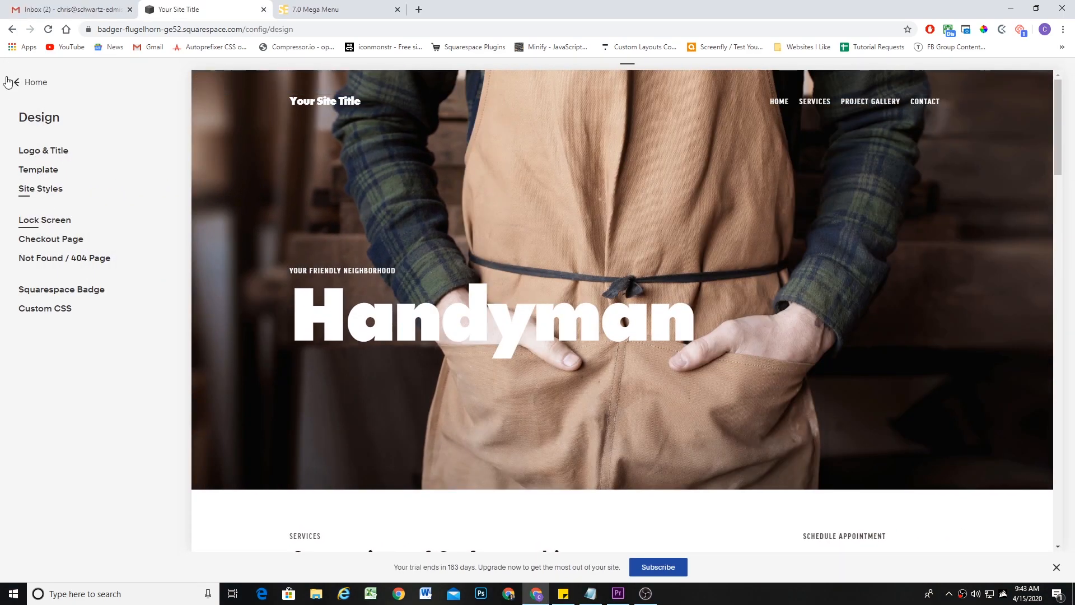
pyautogui.click(17, 82)
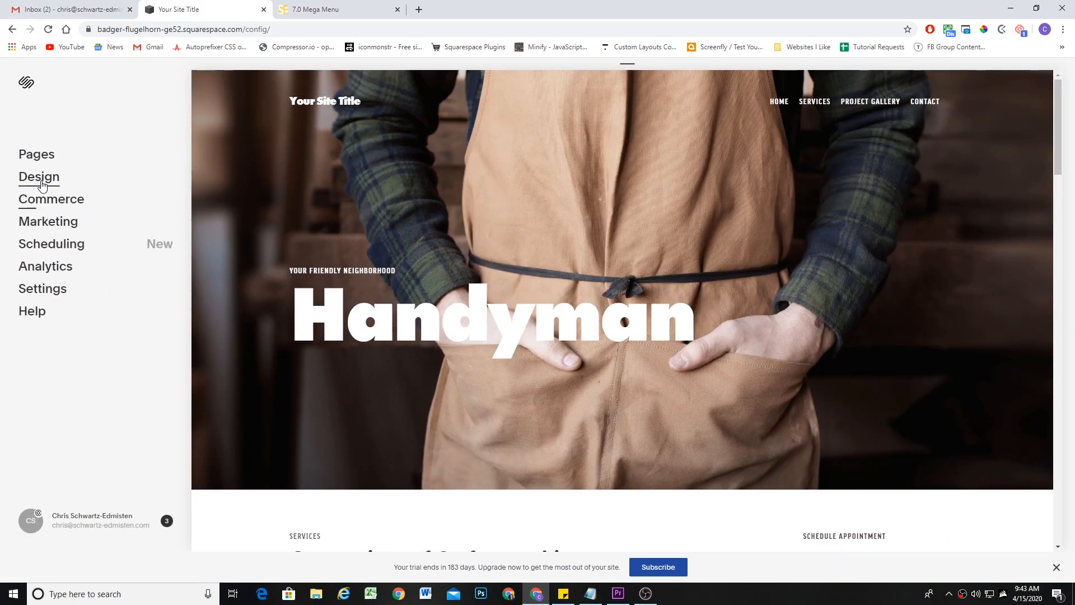
pyautogui.click(36, 159)
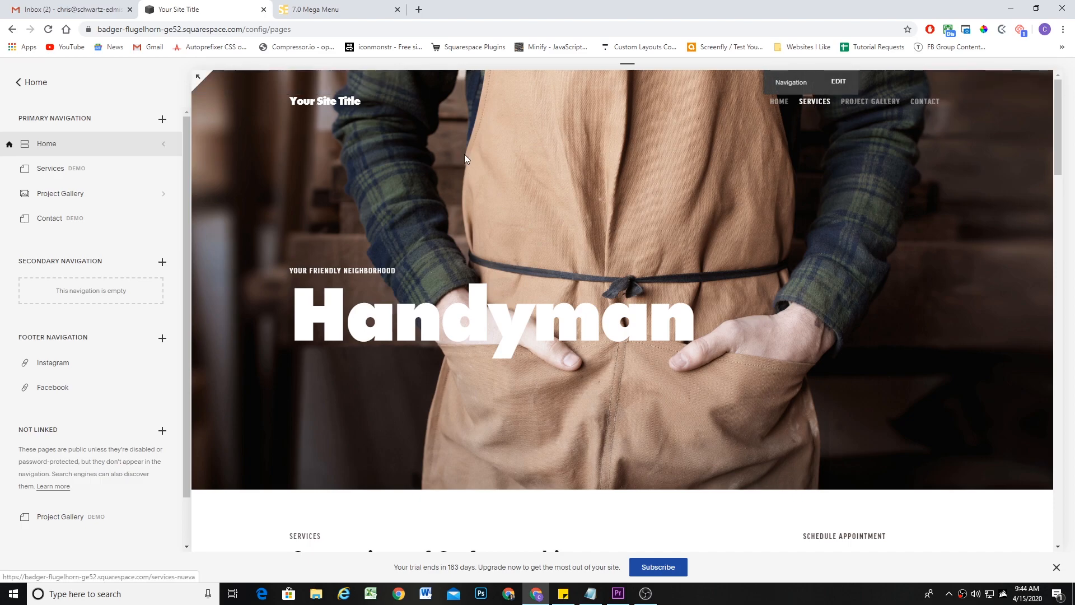
# Step: Add a folder named Mega Services to the primary navigation and place it directly below Home
pyautogui.click(162, 119)
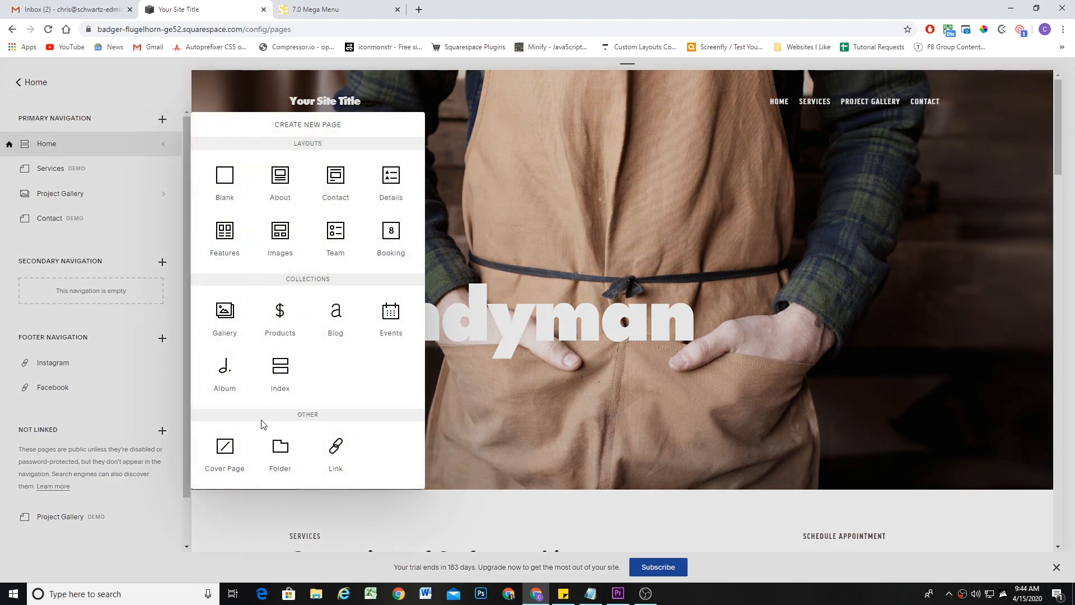
pyautogui.click(49, 189)
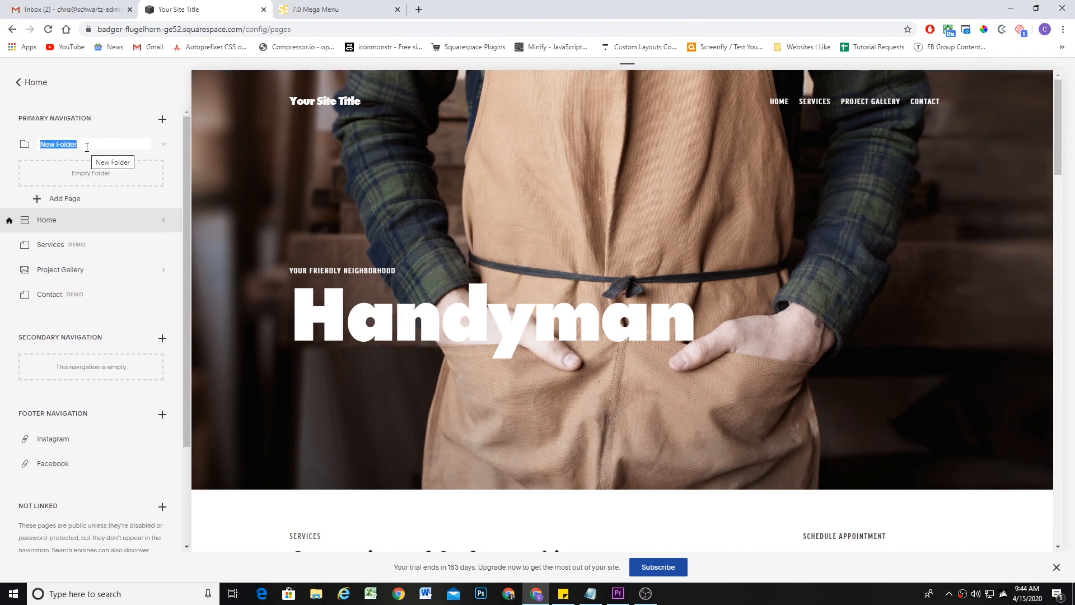
pyautogui.write('Mega Services')
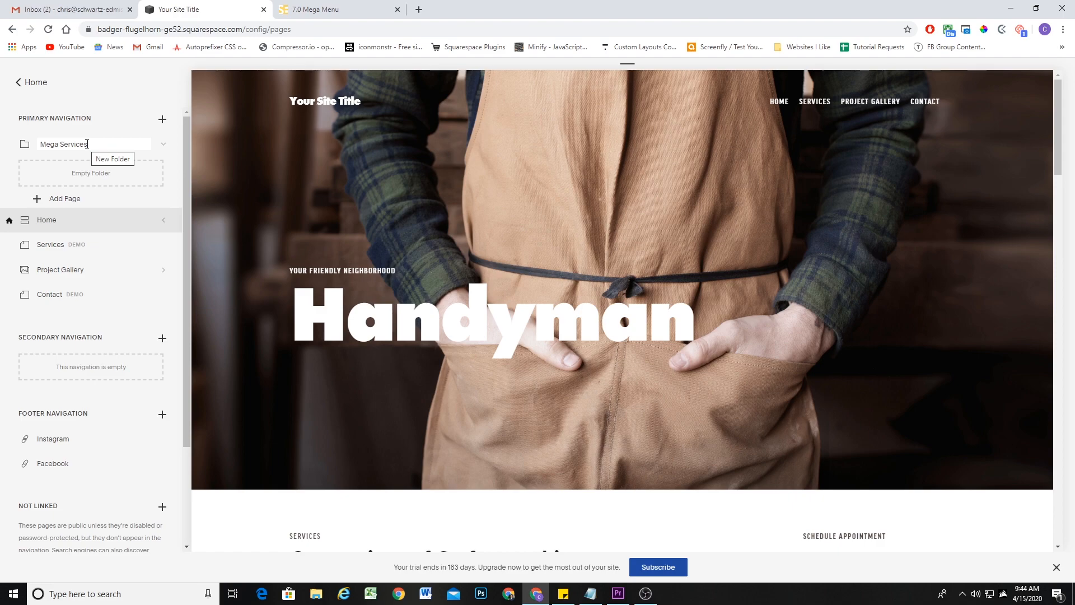
pyautogui.press('Return')
pyautogui.moveTo(77, 144); pyautogui.dragTo(76, 173)
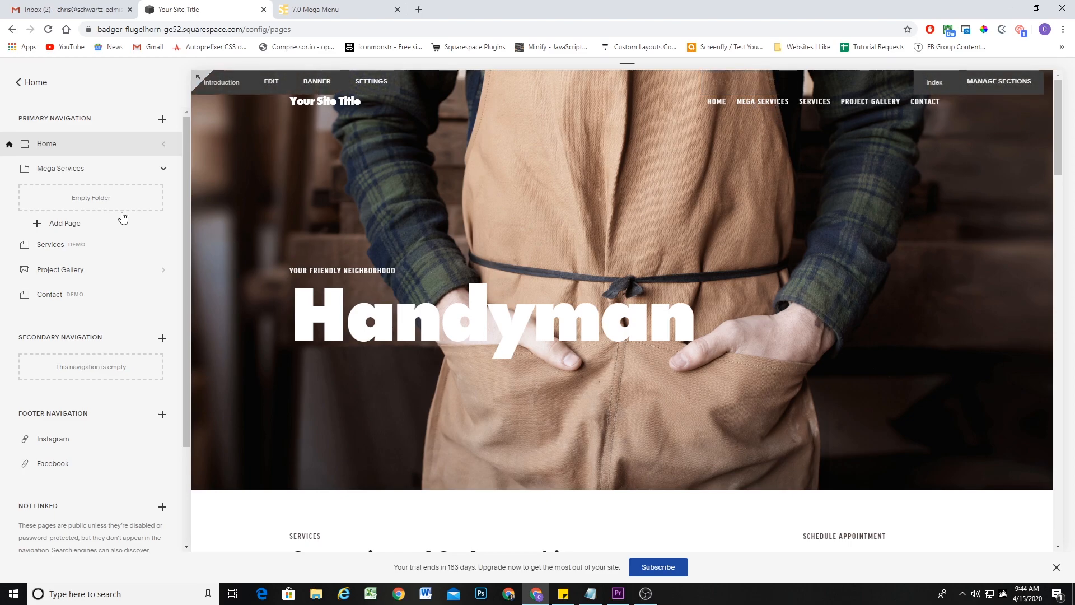
# Step: Set the Mega Services folder's page title and navigation title to Services, keep the /mega-services slug, and save
pyautogui.click(147, 169)
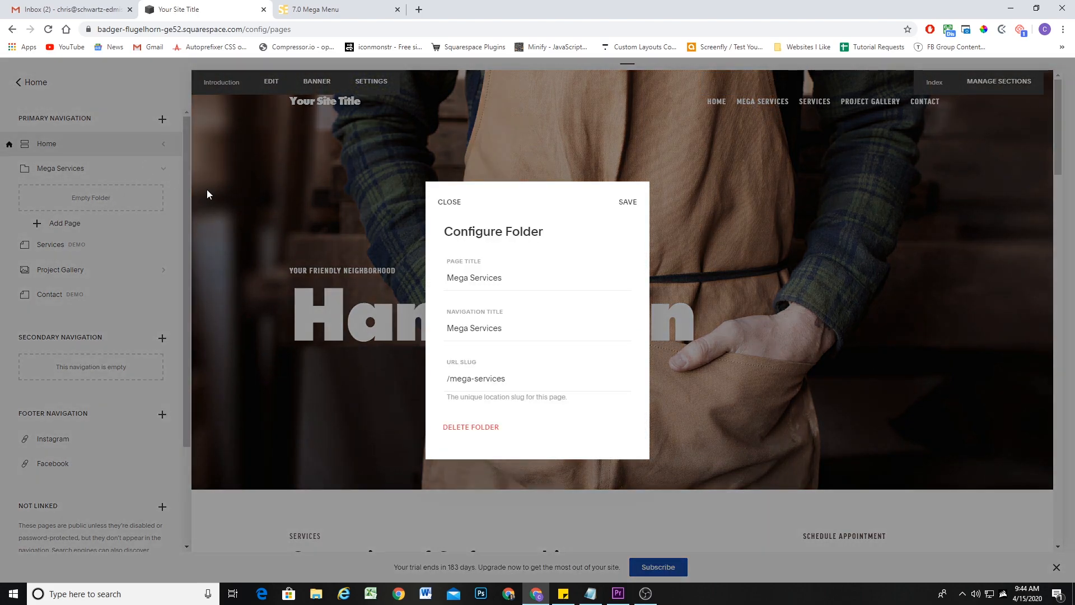
pyautogui.moveTo(519, 377); pyautogui.dragTo(450, 379)
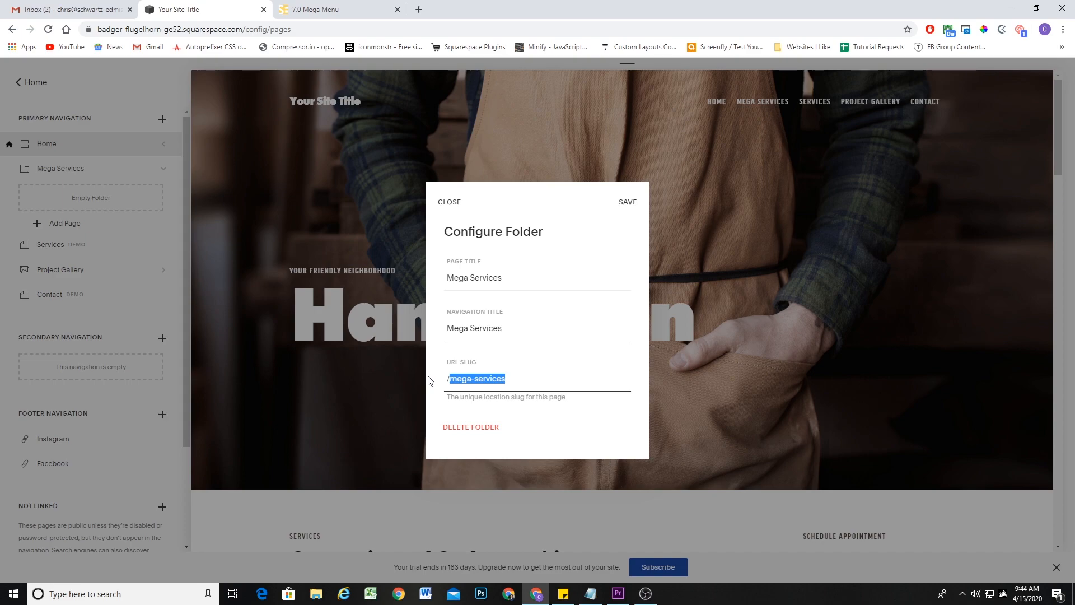
pyautogui.moveTo(480, 329); pyautogui.dragTo(446, 329)
pyautogui.press('BackSpace')
pyautogui.moveTo(470, 280); pyautogui.dragTo(445, 280)
pyautogui.press('BackSpace')
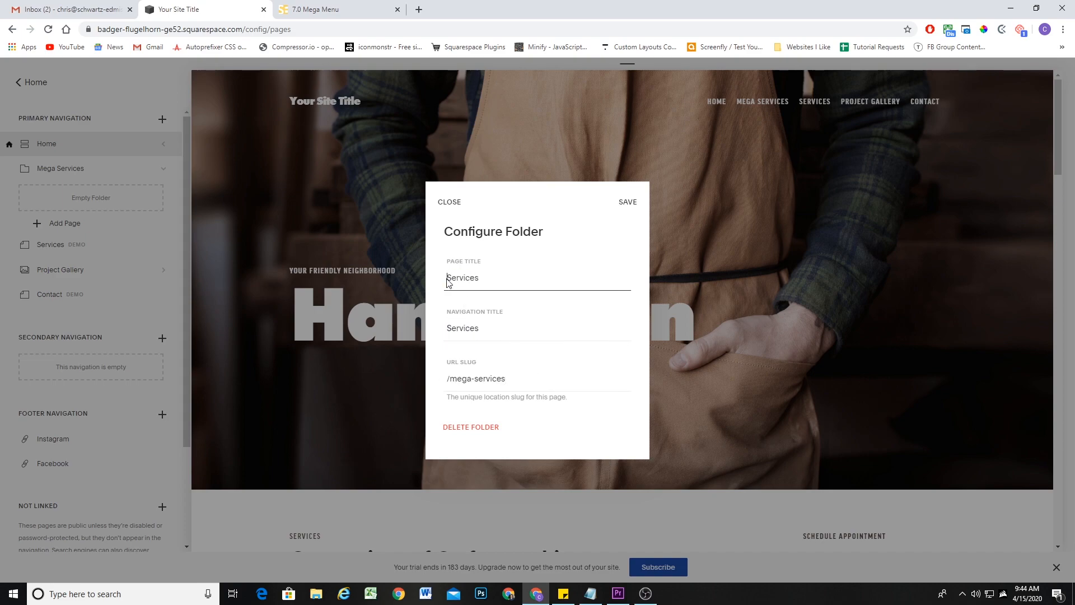
pyautogui.moveTo(515, 381); pyautogui.dragTo(433, 378)
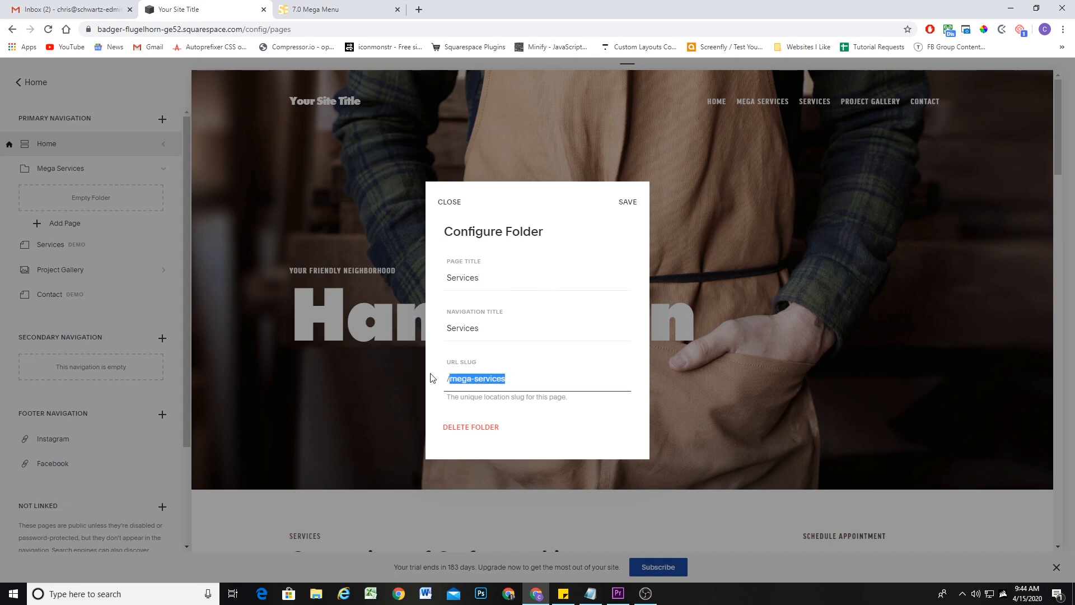
pyautogui.click(507, 378)
pyautogui.click(620, 204)
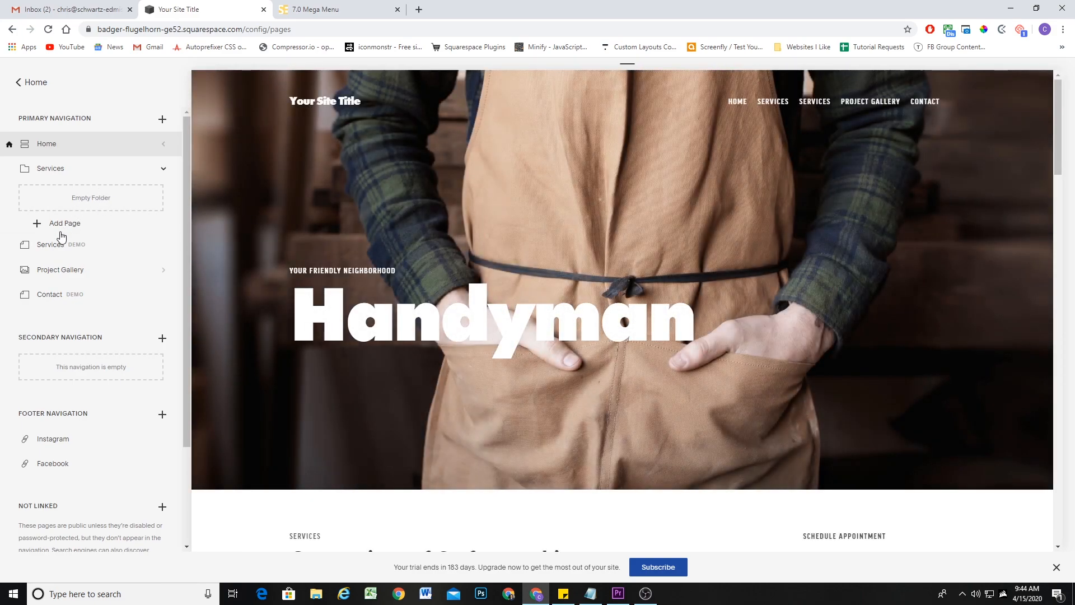
# Step: Move the Services demo page into the Services folder and collapse the folder
pyautogui.moveTo(62, 247); pyautogui.dragTo(73, 192)
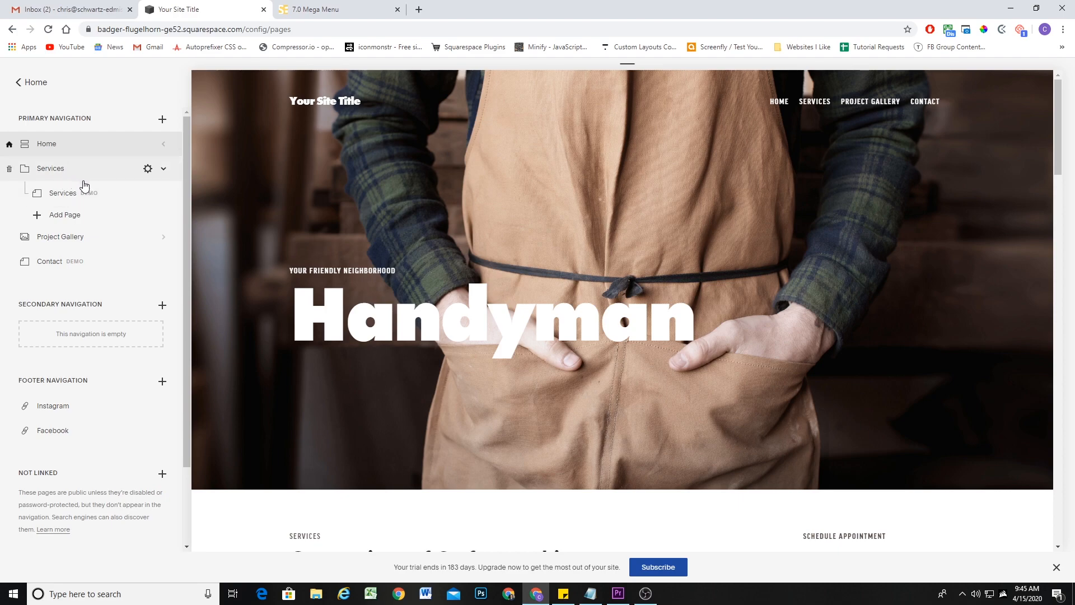
pyautogui.click(163, 168)
# Step: Add an index page named Mega Menu Pages to the Not Linked section
pyautogui.scroll(-2, 97, 280)
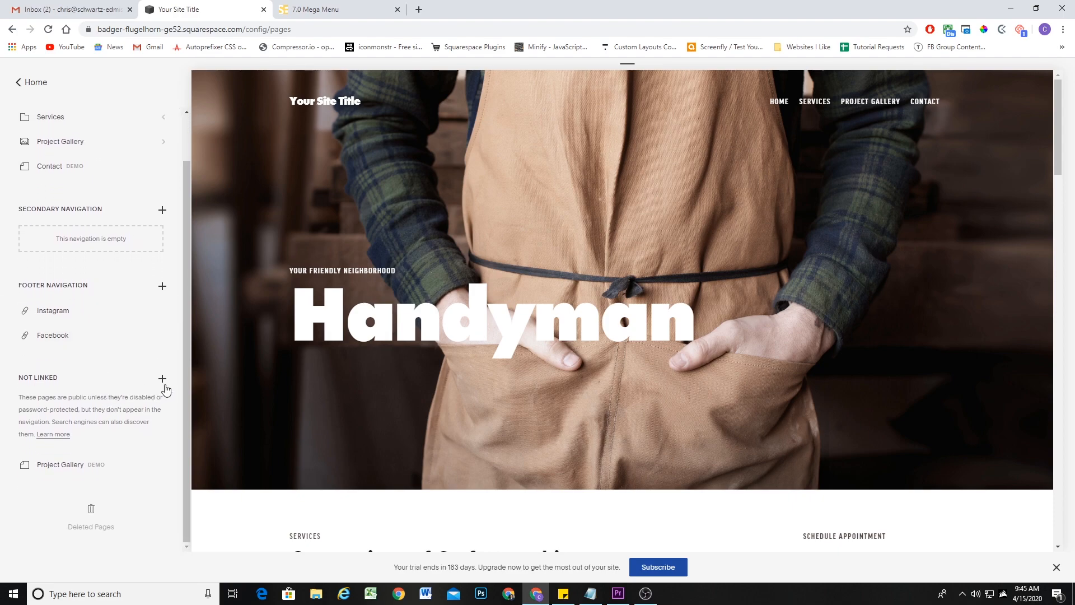
pyautogui.click(163, 379)
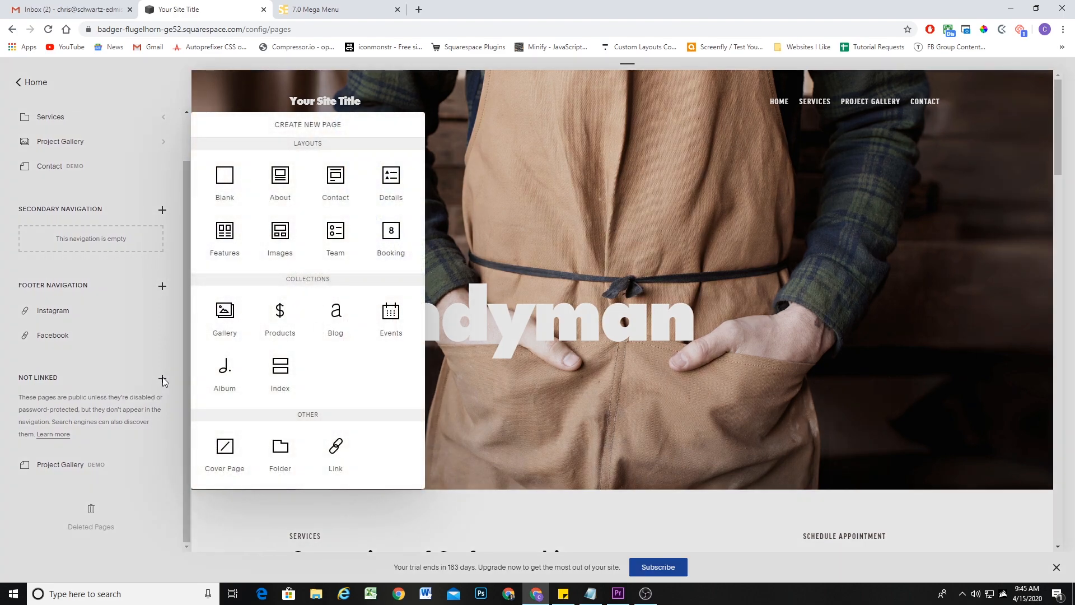
pyautogui.click(277, 379)
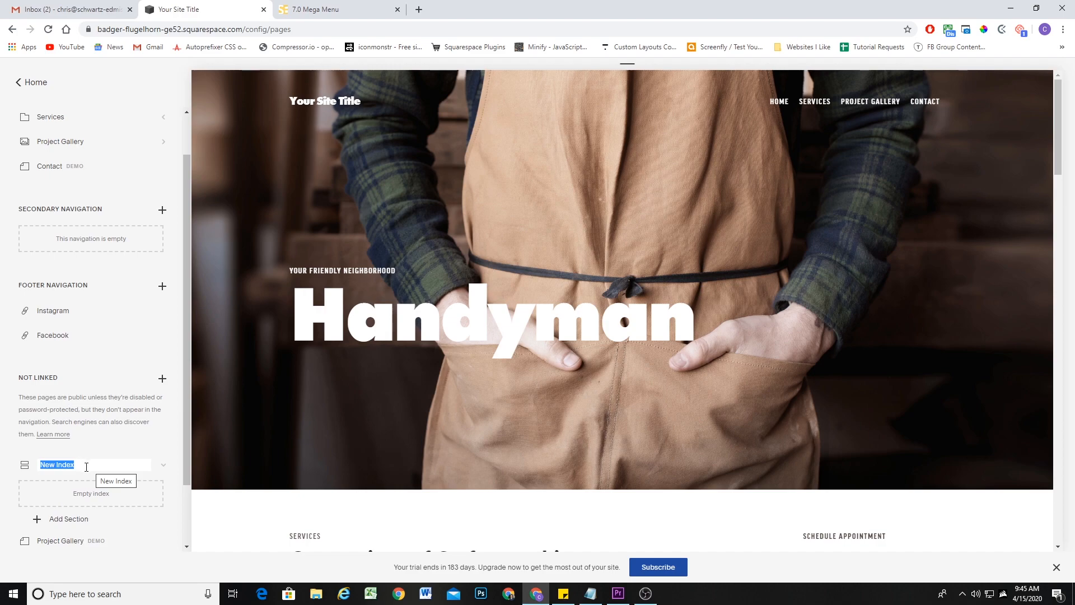
pyautogui.write('Mega Menu Pages')
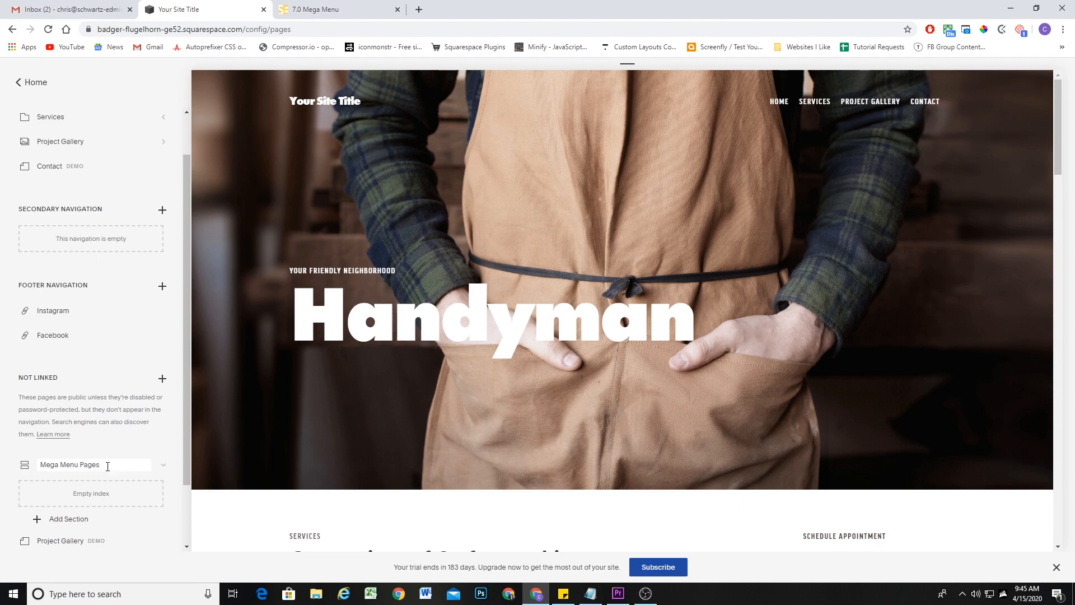
pyautogui.press('Return')
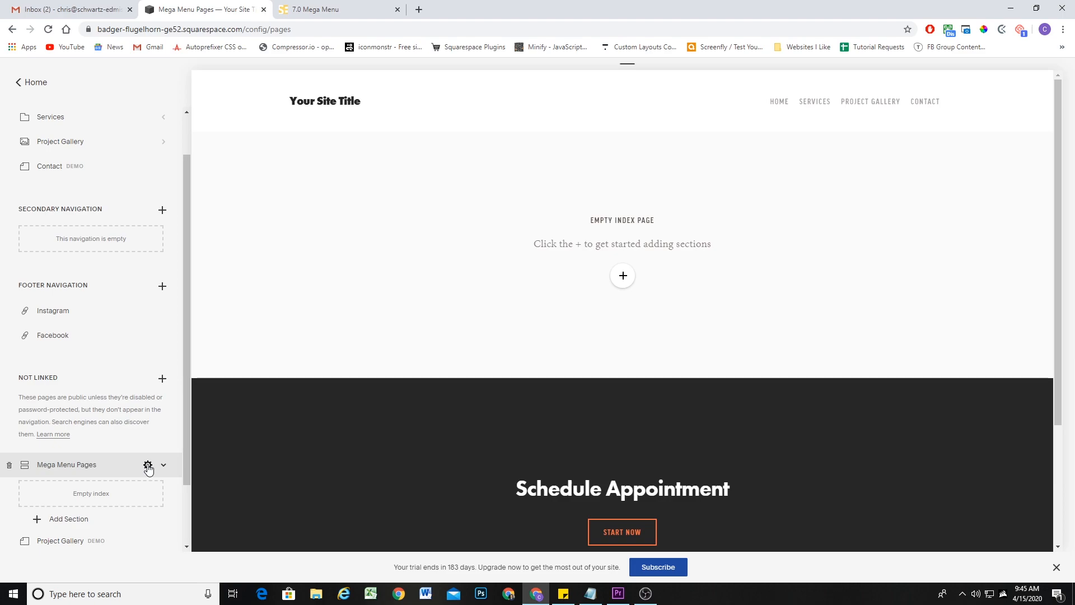
# Step: Hide the Mega Menu Pages index from search results in its SEO settings and save
pyautogui.click(148, 465)
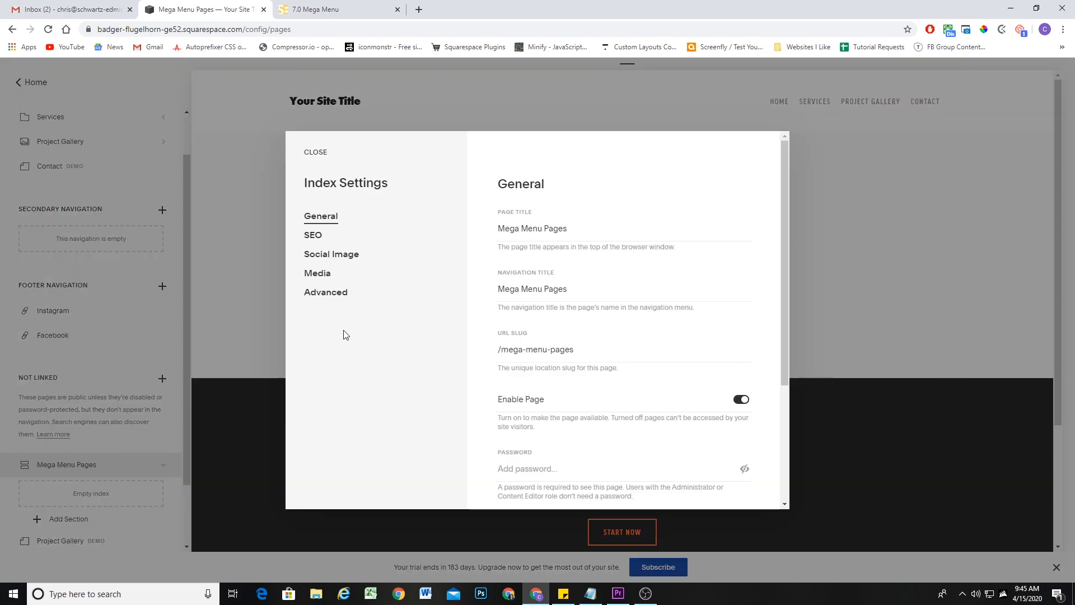
pyautogui.click(314, 236)
pyautogui.scroll(-2, 672, 359)
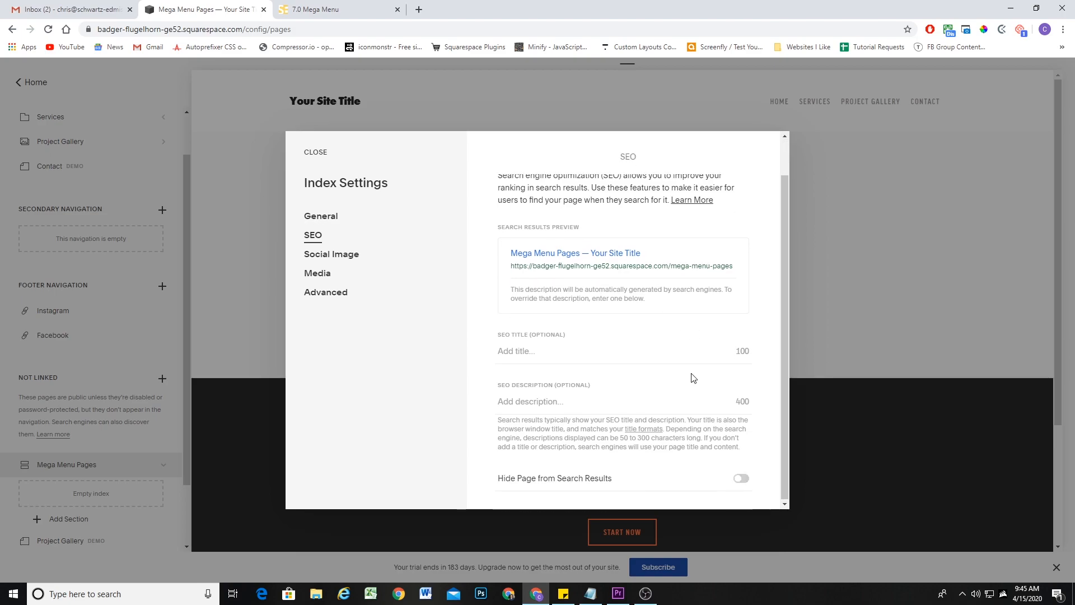
pyautogui.click(742, 478)
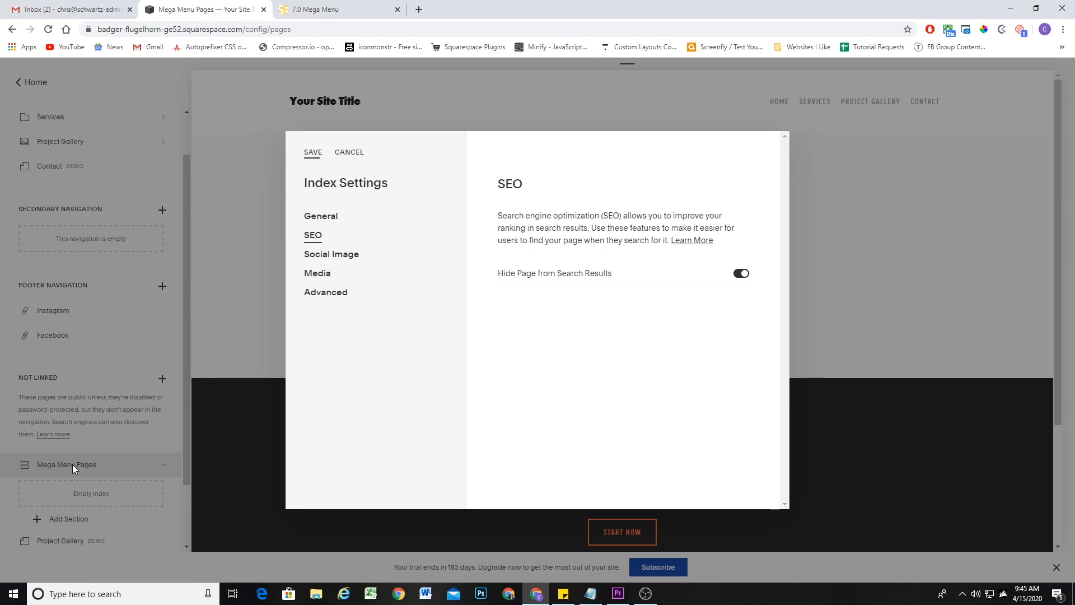
pyautogui.click(311, 154)
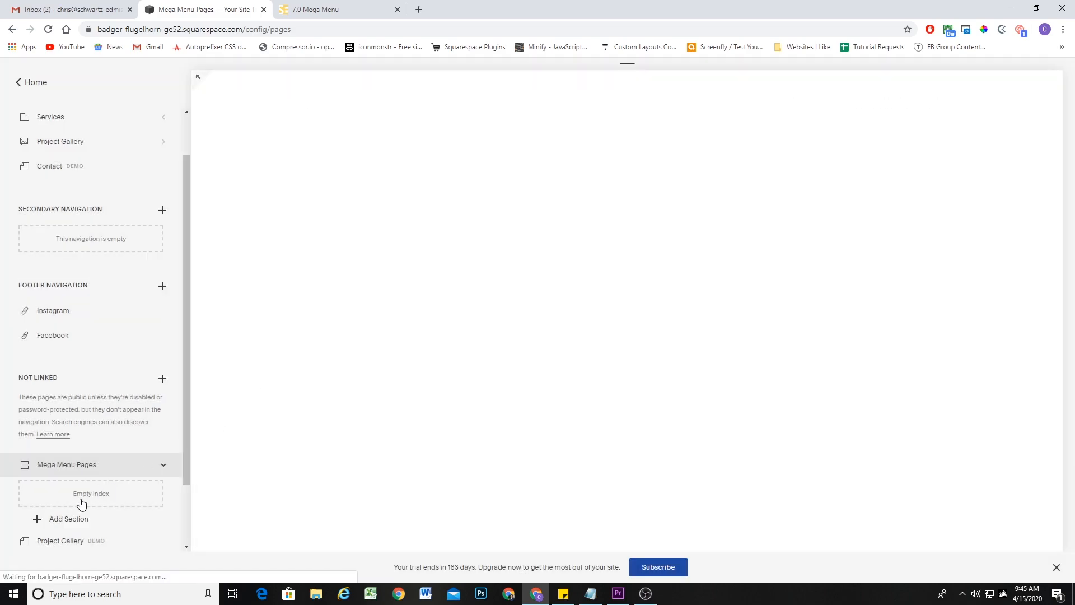
# Step: Add a Features page with the Horizontal layout named Mega Page Services under Not Linked and move it into the Mega Menu Pages index
pyautogui.moveTo(78, 473)
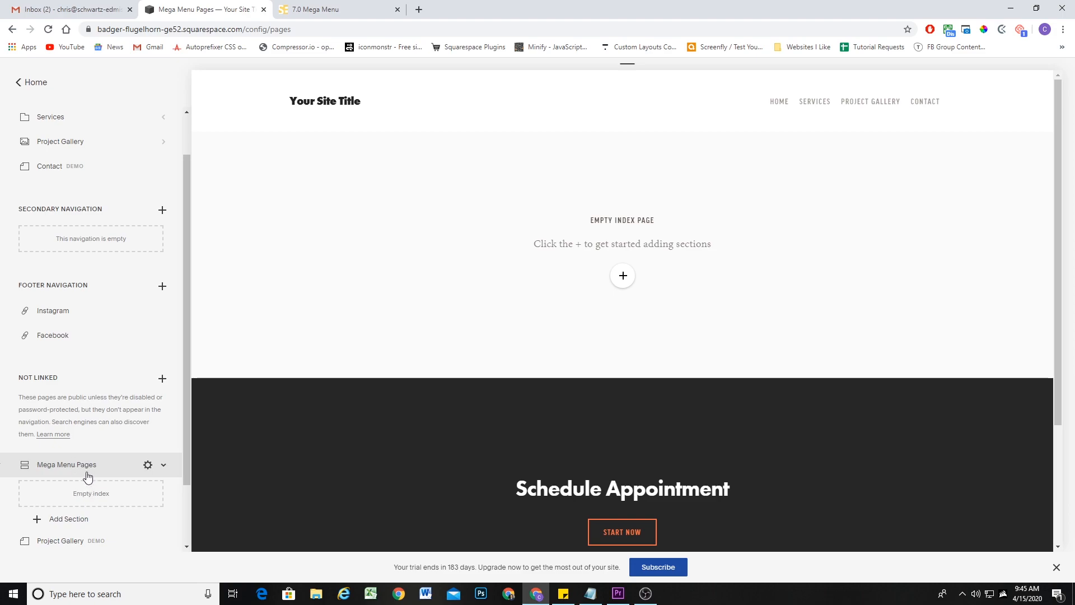
pyautogui.click(162, 380)
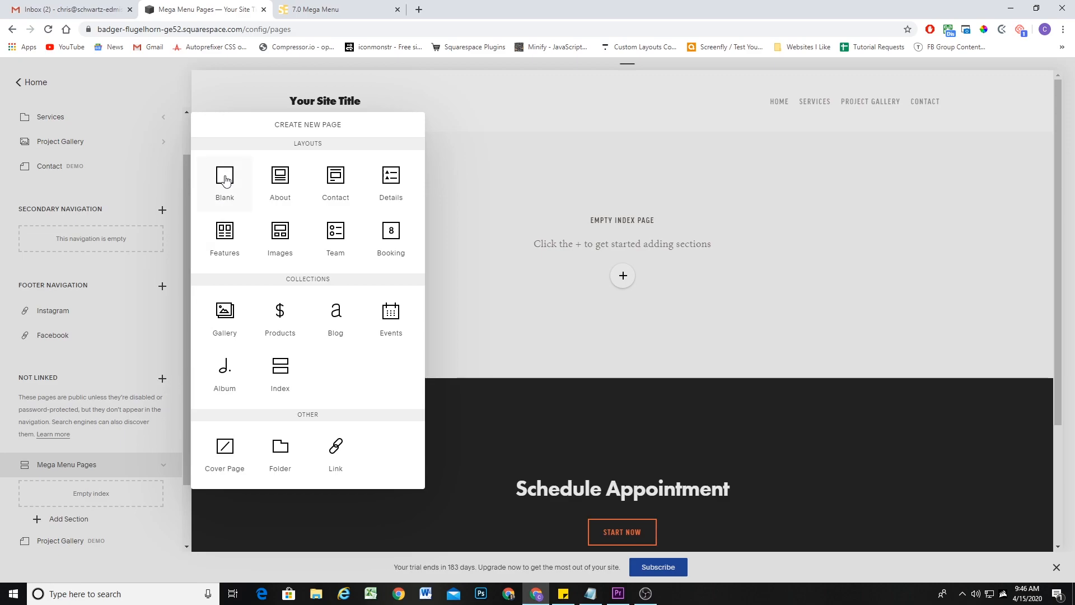
pyautogui.click(226, 239)
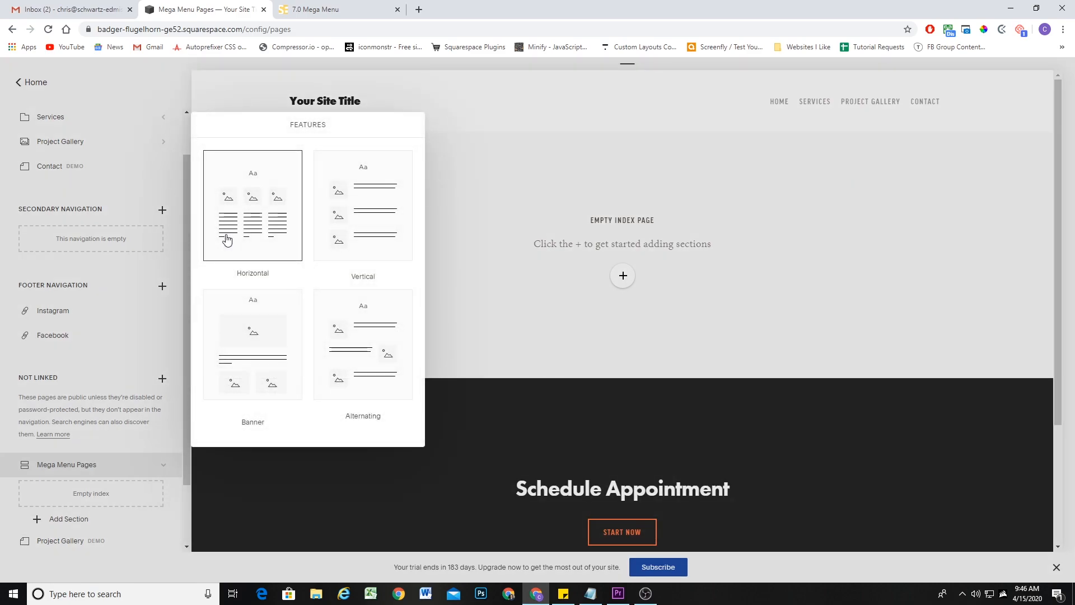
pyautogui.click(258, 207)
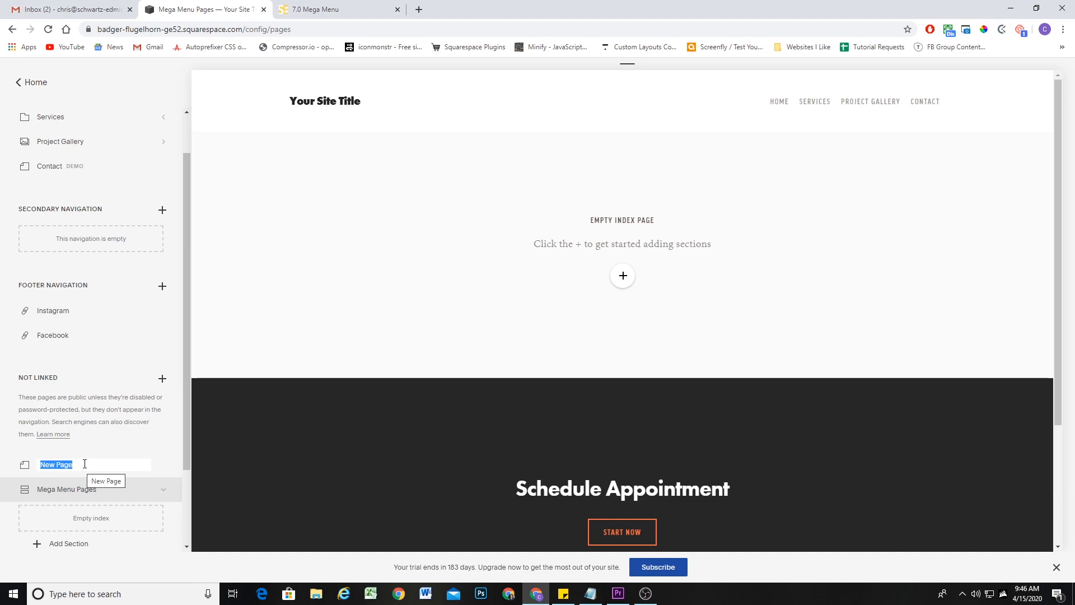
pyautogui.write('Mega')
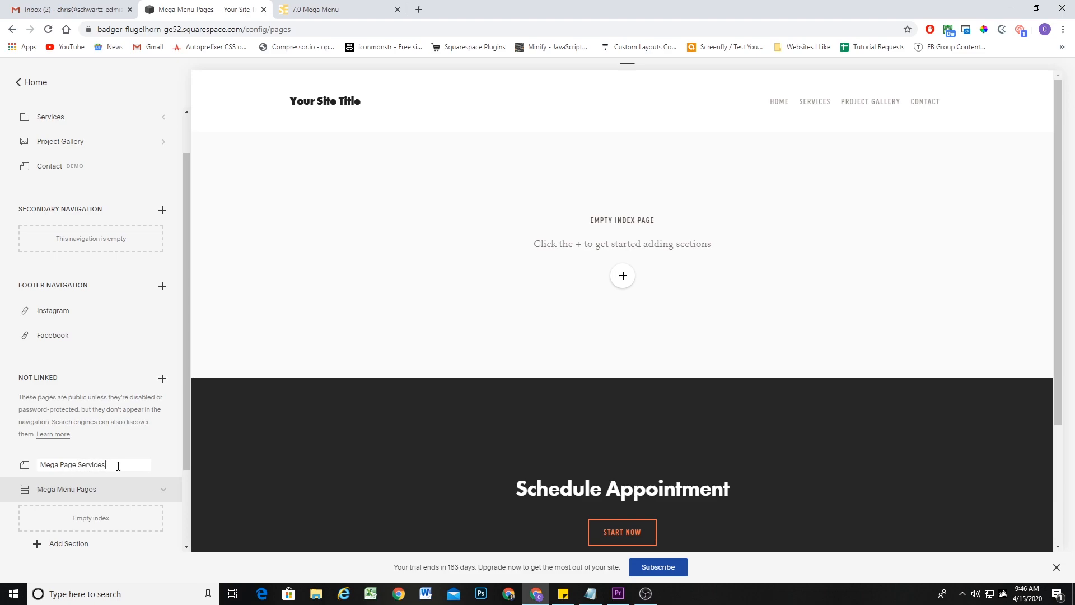
pyautogui.press('Return')
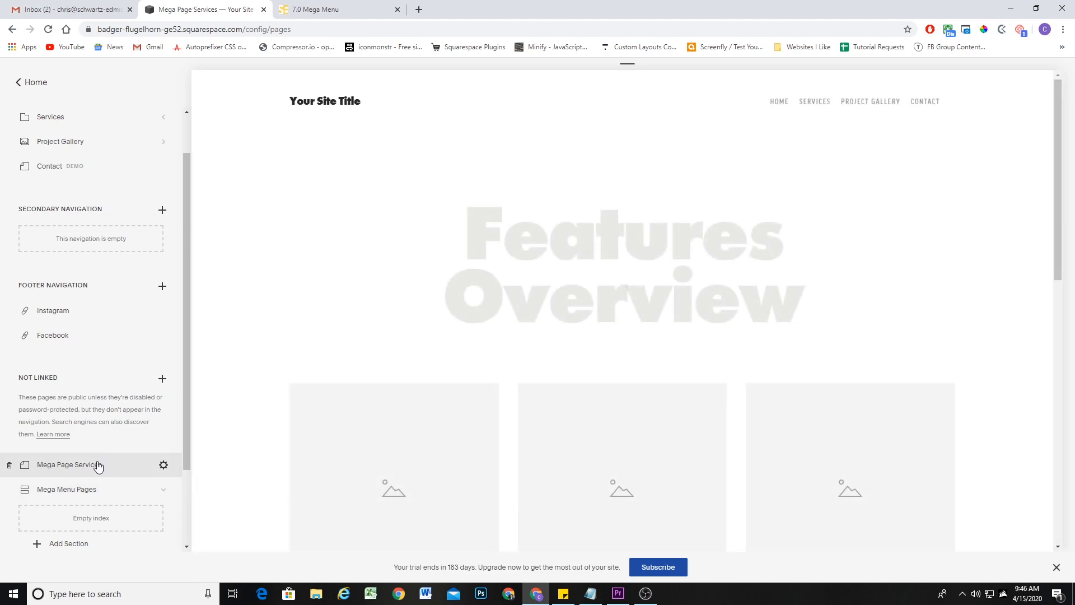
pyautogui.scroll(-1, 98, 465)
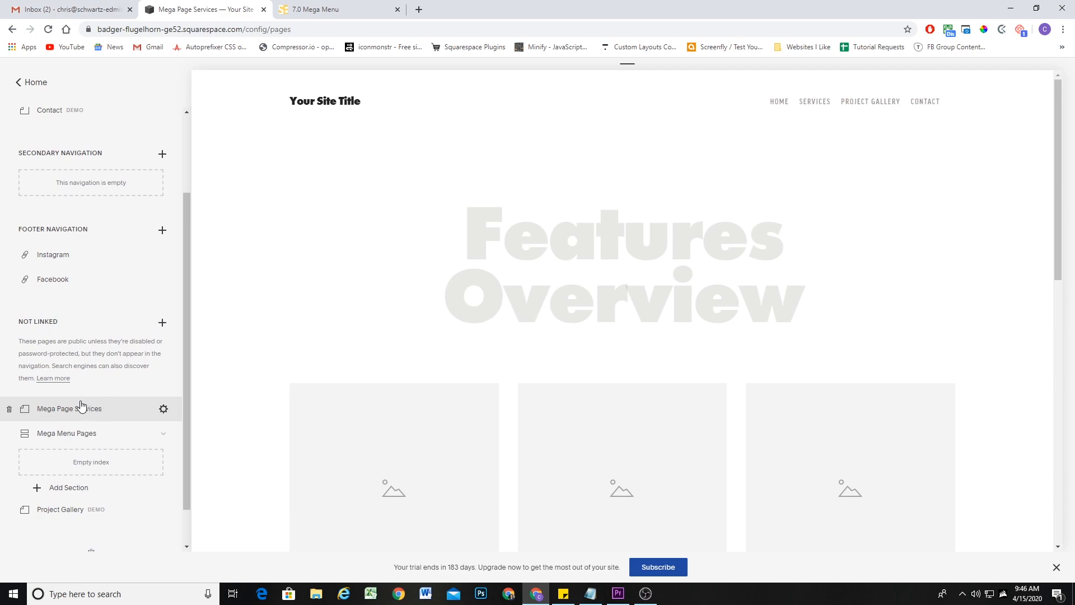
pyautogui.moveTo(69, 411); pyautogui.dragTo(73, 434)
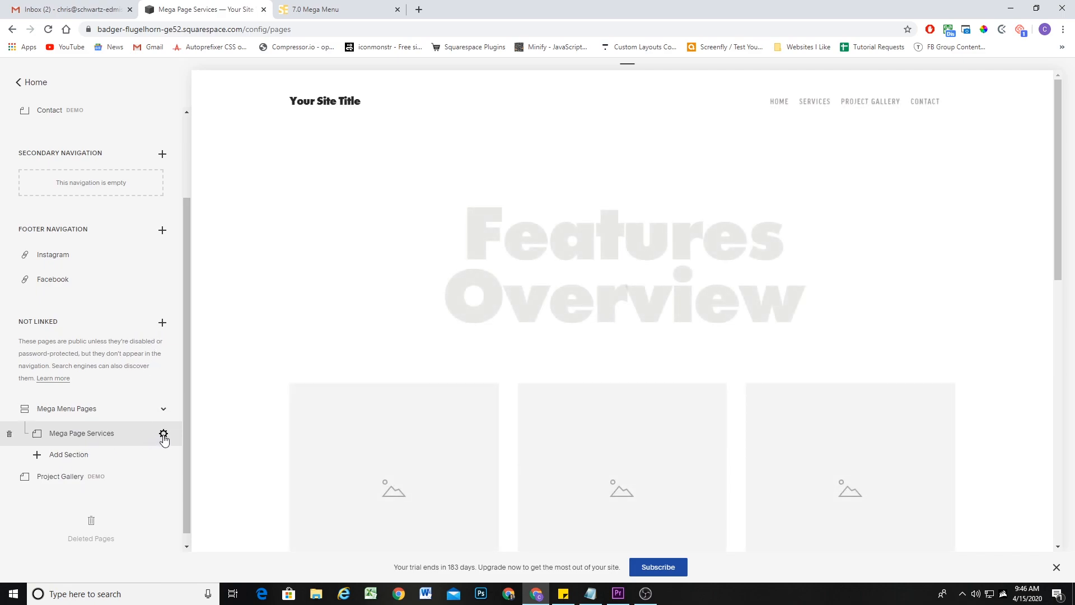
# Step: Check the URL slug in the Mega Page Services page settings and close them without changes
pyautogui.click(164, 434)
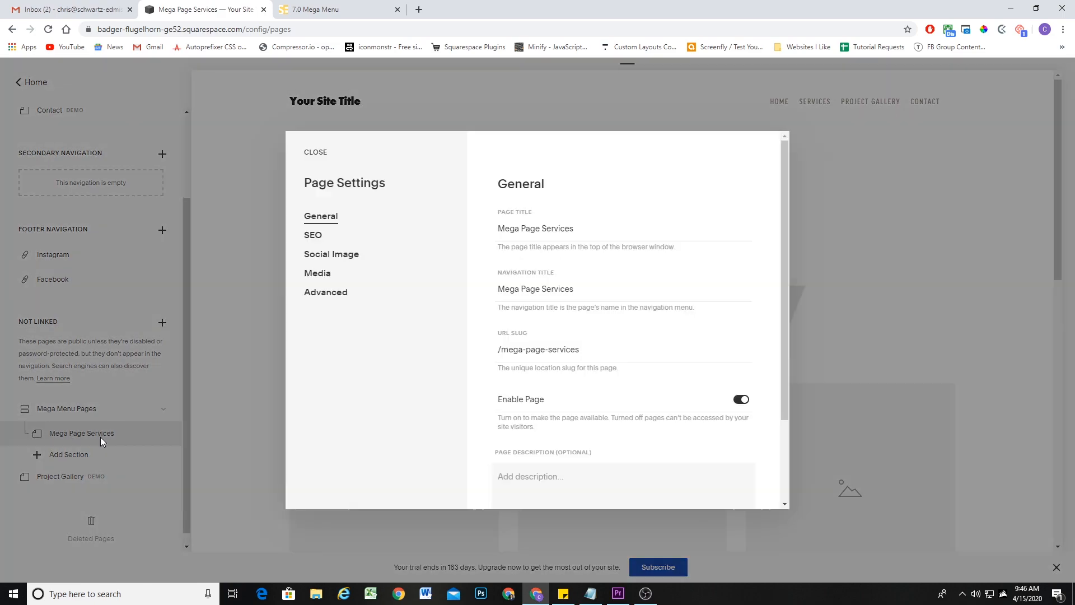
pyautogui.moveTo(599, 347); pyautogui.dragTo(483, 352)
pyautogui.click(602, 351)
pyautogui.moveTo(603, 350); pyautogui.dragTo(480, 359)
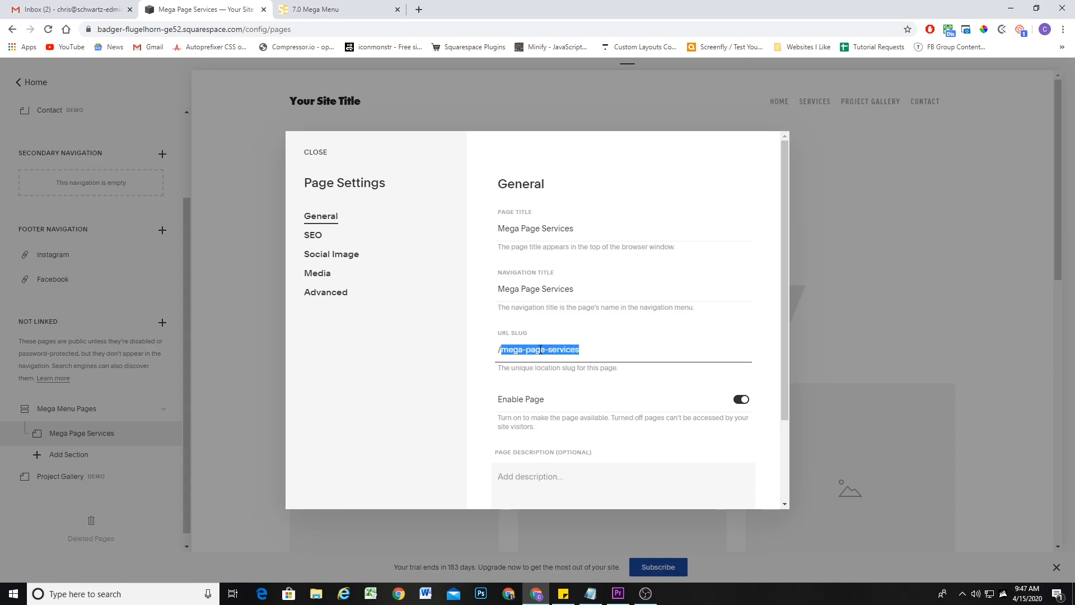
pyautogui.click(588, 350)
pyautogui.click(312, 152)
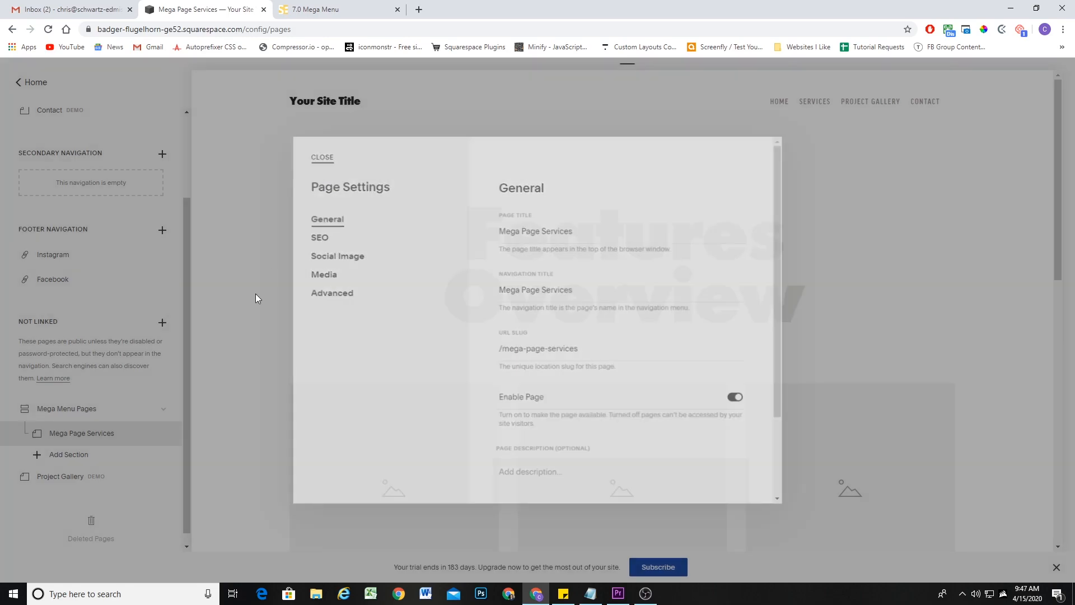
# Step: Add a temporary blank section to the Mega Menu Pages index to check its default URL slug, and delete it
pyautogui.click(72, 457)
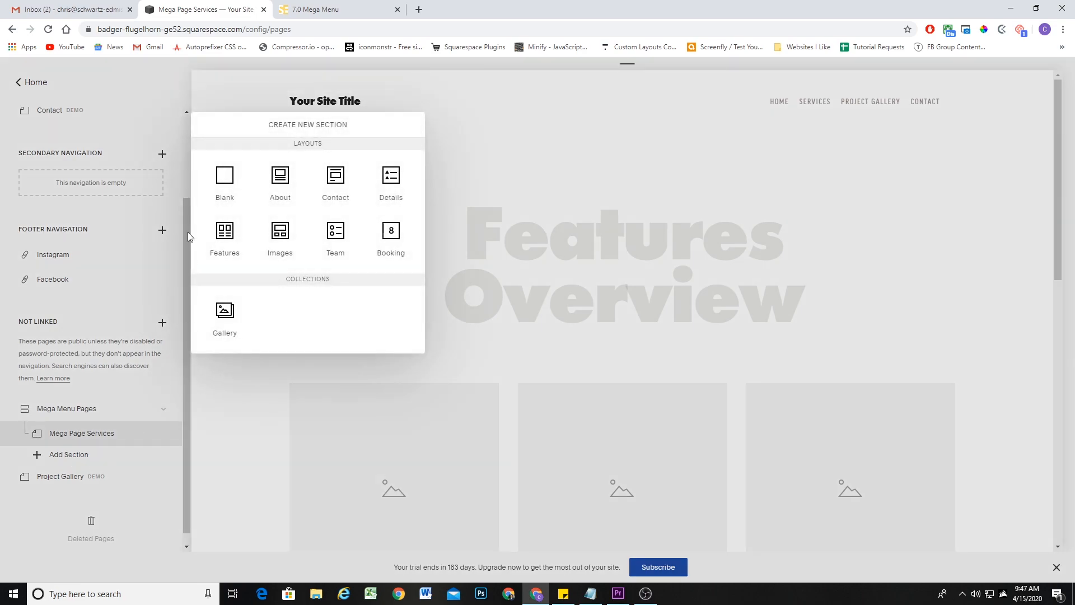
pyautogui.click(220, 184)
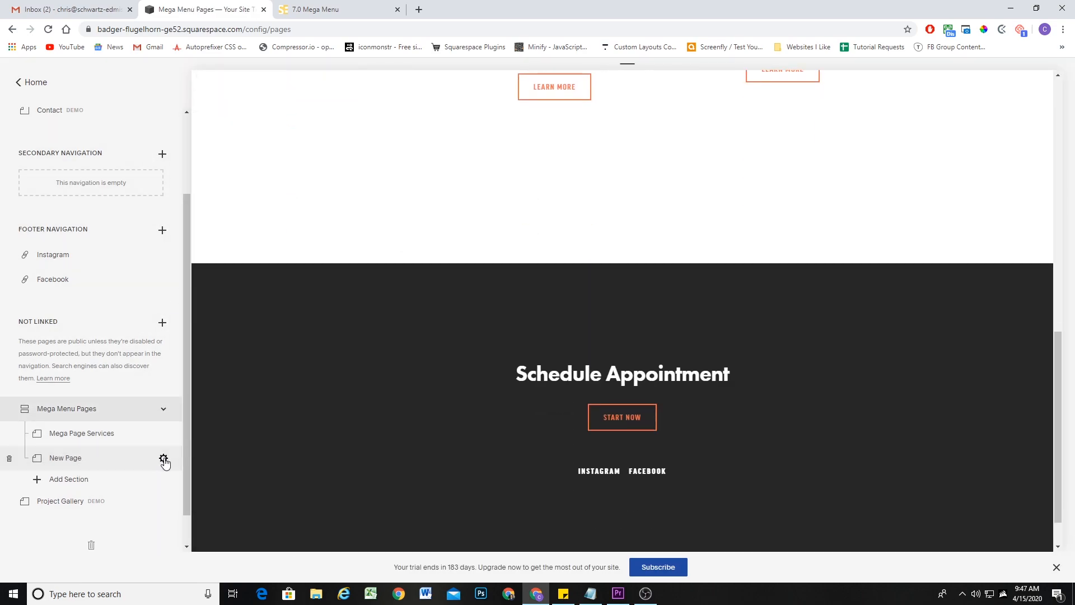
pyautogui.click(163, 458)
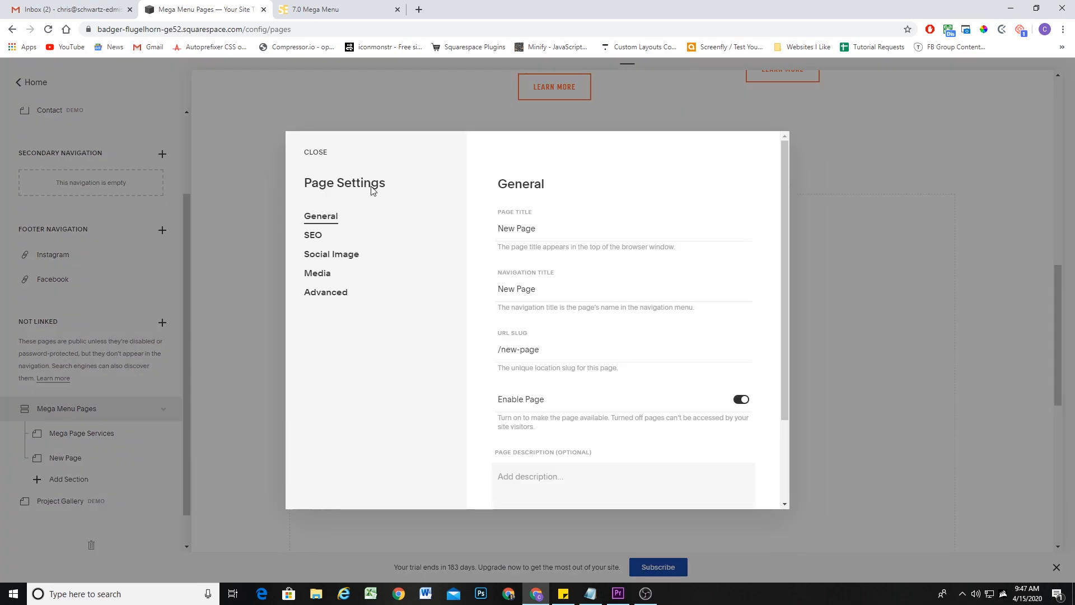
pyautogui.moveTo(542, 351); pyautogui.dragTo(499, 351)
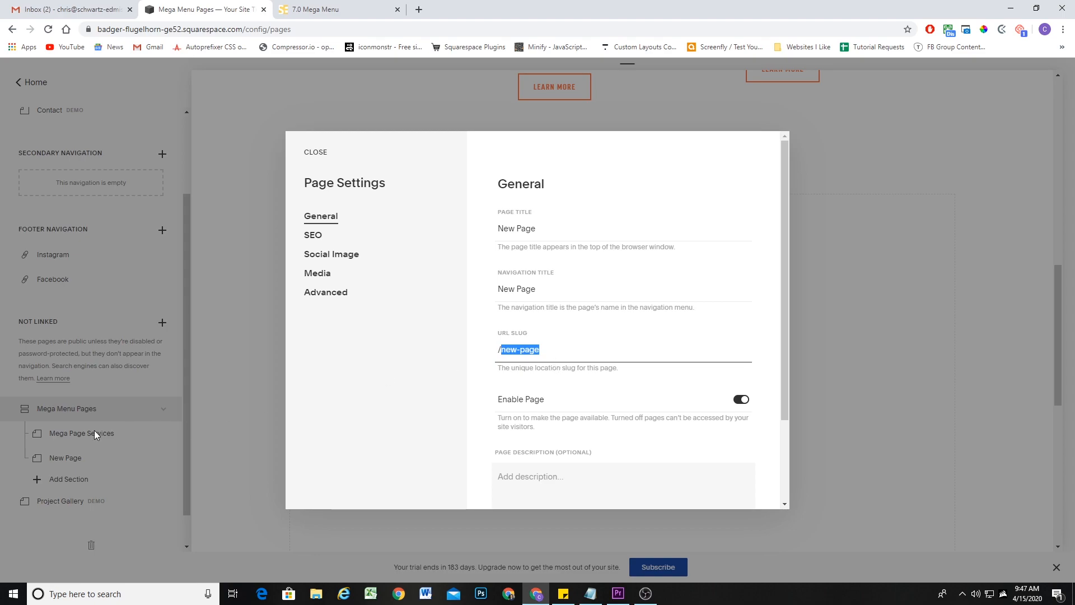
pyautogui.click(542, 350)
pyautogui.click(314, 153)
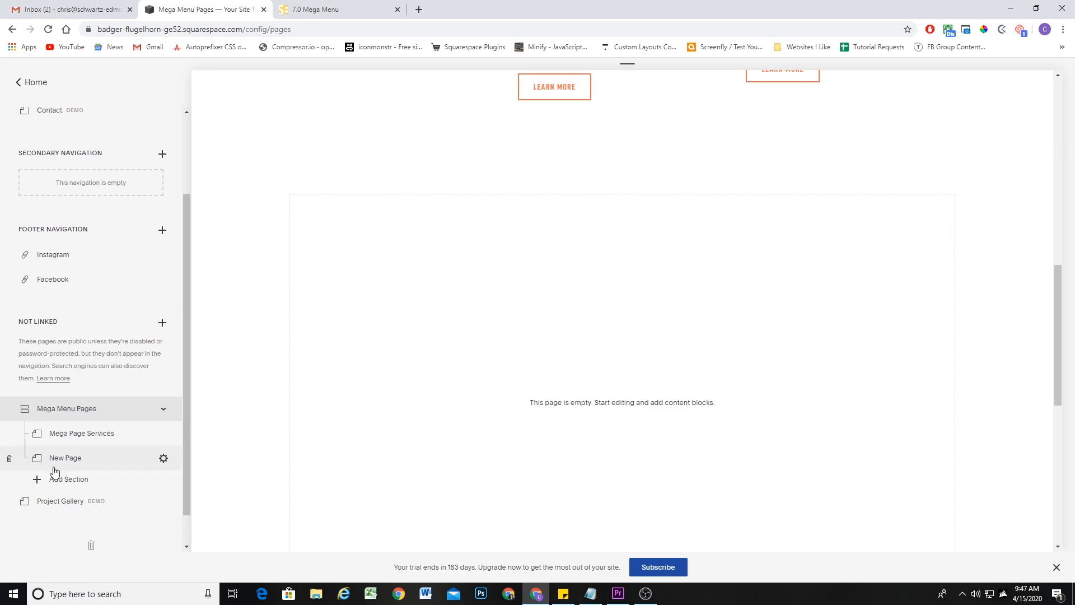
pyautogui.click(8, 458)
pyautogui.click(568, 349)
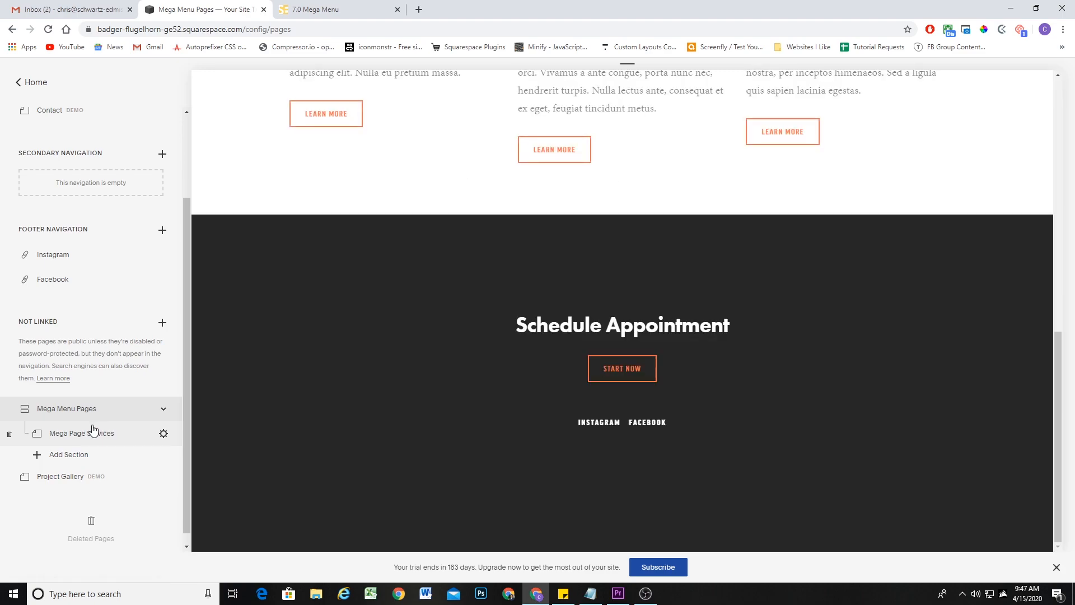
# Step: Open the Mega Page Services content for editing and delete the Features Overview heading and the three spacers around it
pyautogui.scroll(5, 374, 338)
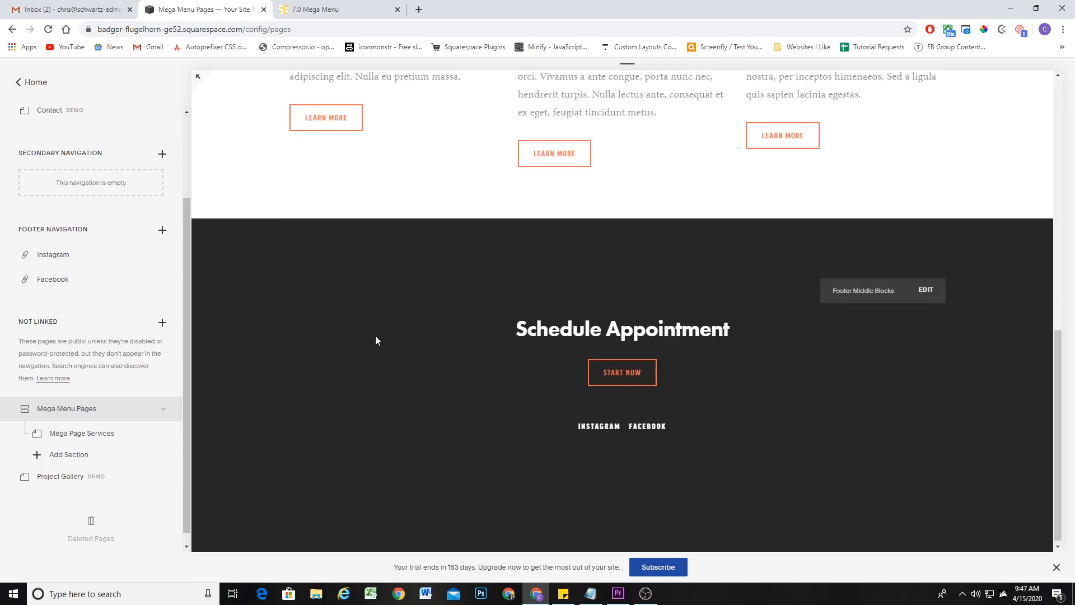
pyautogui.scroll(5, 372, 305)
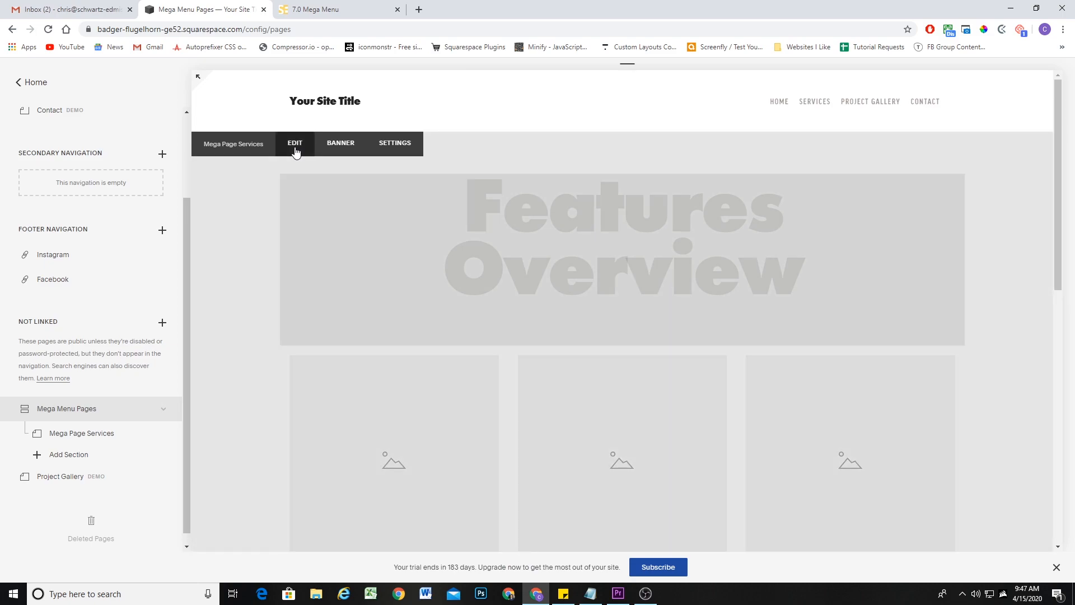
pyautogui.click(294, 143)
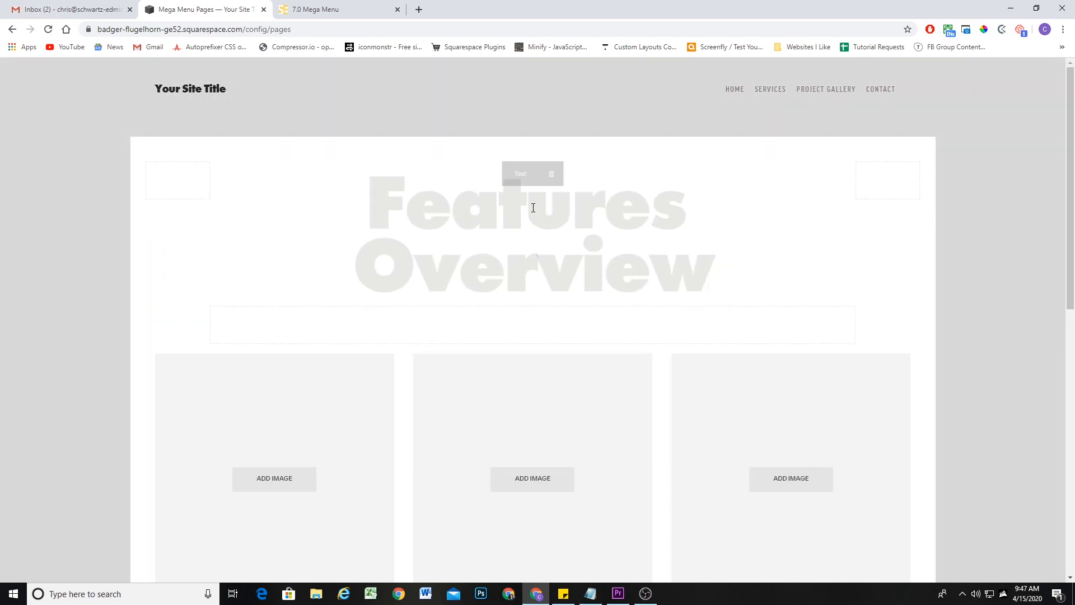
pyautogui.click(553, 174)
pyautogui.click(598, 213)
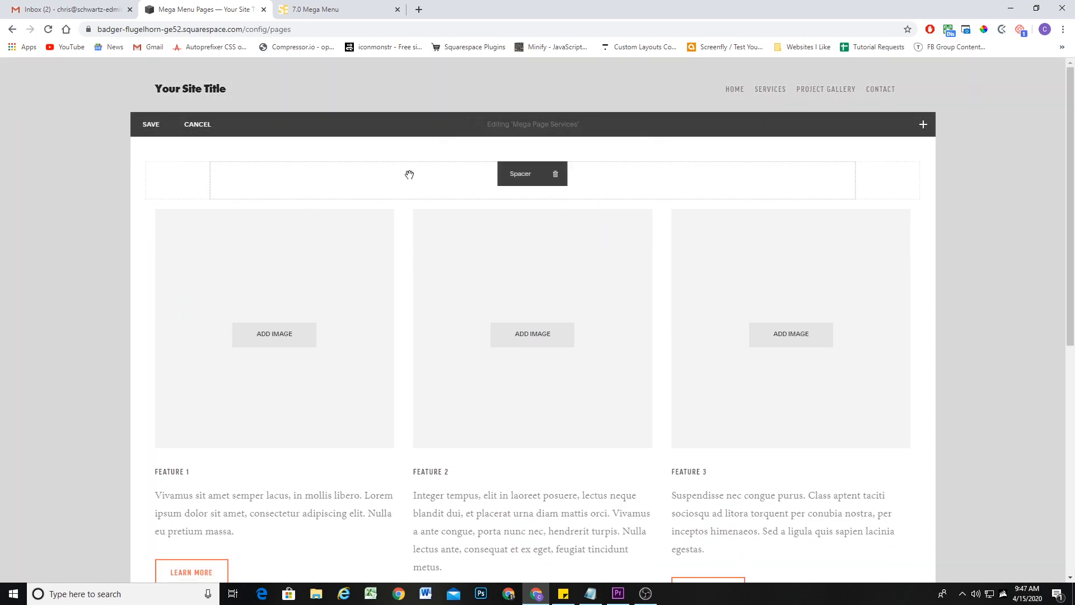
pyautogui.click(556, 174)
pyautogui.click(603, 203)
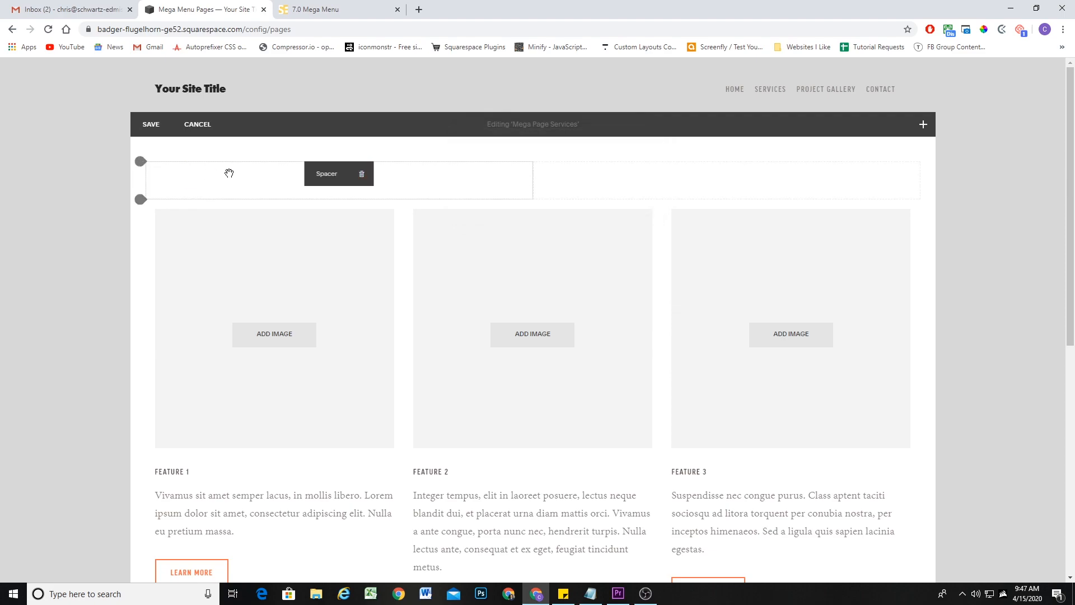
pyautogui.click(363, 173)
pyautogui.click(425, 202)
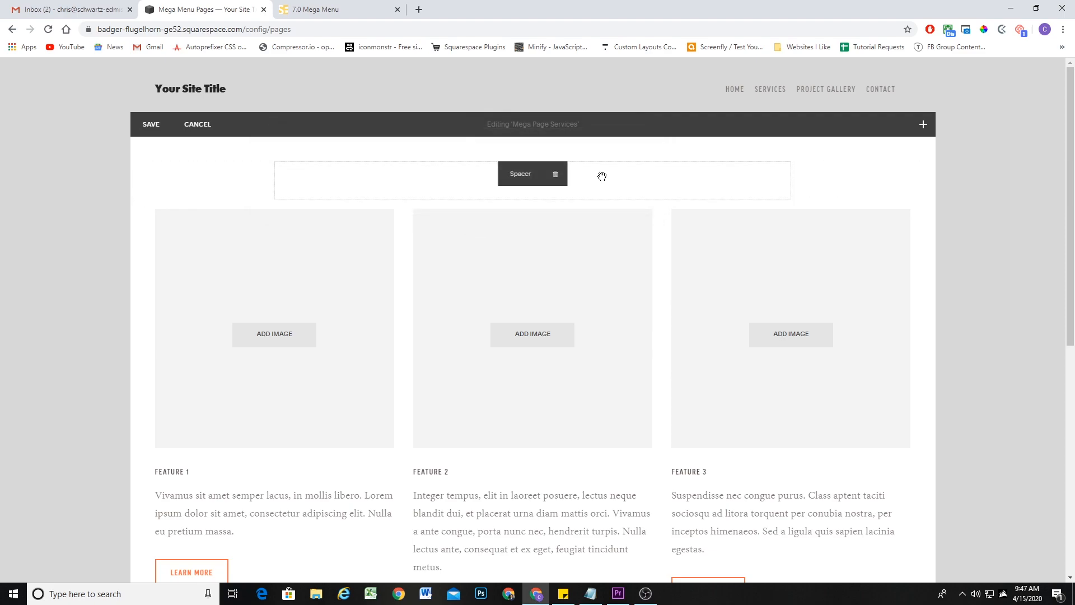
pyautogui.click(556, 173)
pyautogui.click(603, 203)
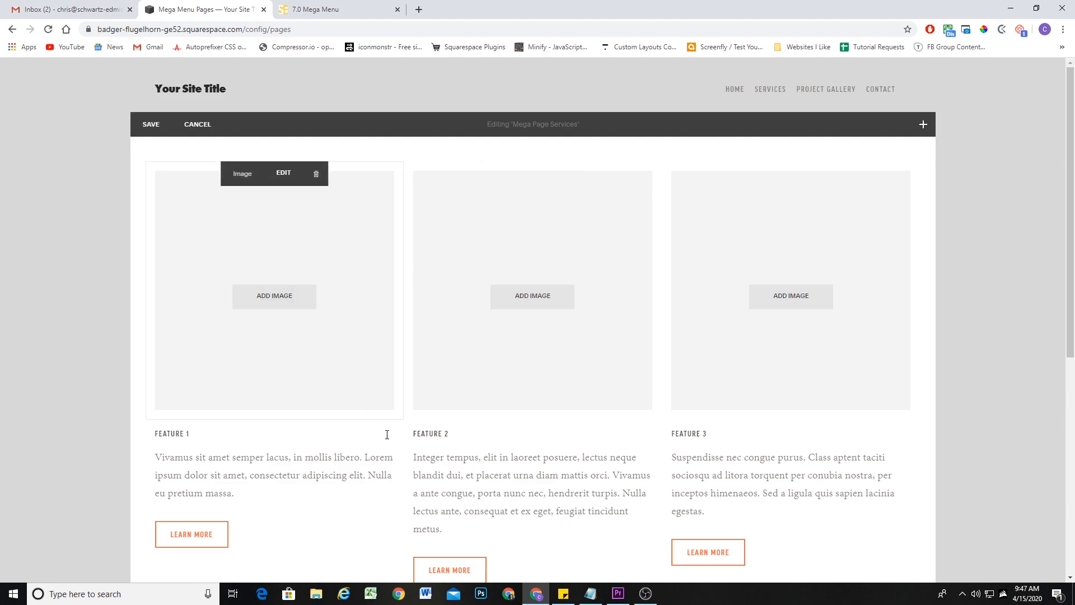
# Step: Shorten the Feature 1, 2 and 3 placeholder paragraphs to end at "adipiscing elit.", "porta nunc nec." and "ad litora." respectively
pyautogui.scroll(-2, 460, 435)
pyautogui.scroll(-1, 460, 435)
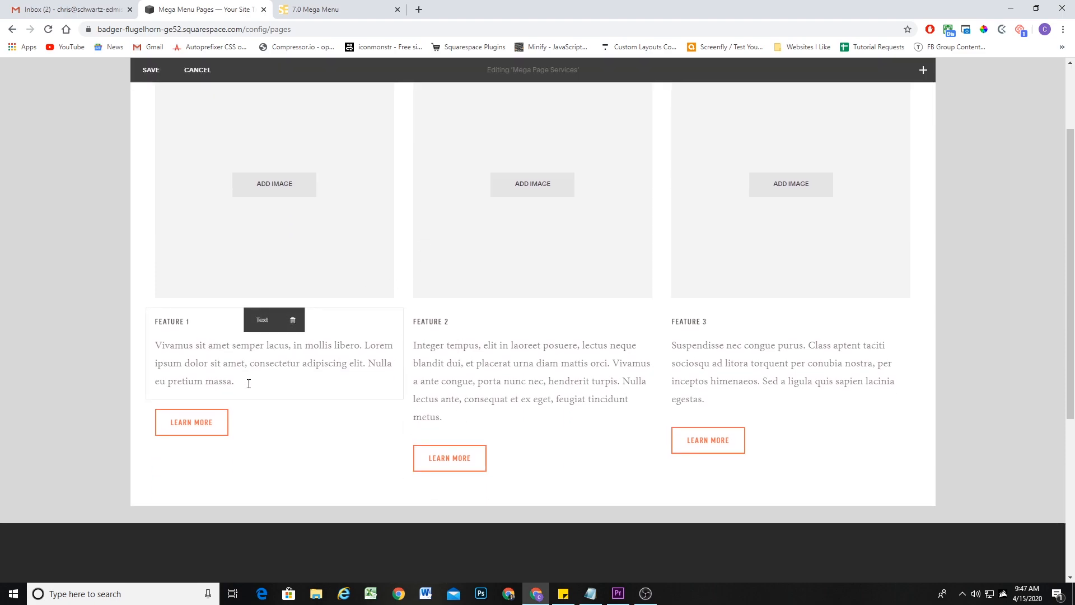
pyautogui.moveTo(248, 384); pyautogui.dragTo(370, 361)
pyautogui.press('BackSpace')
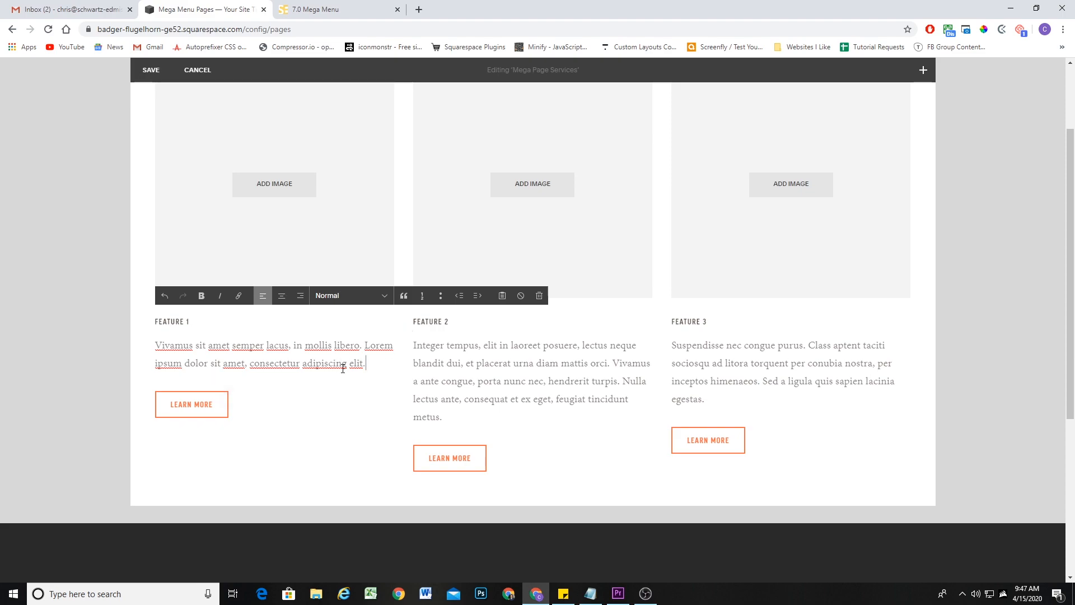
pyautogui.moveTo(451, 417); pyautogui.dragTo(543, 379)
pyautogui.press('BackSpace')
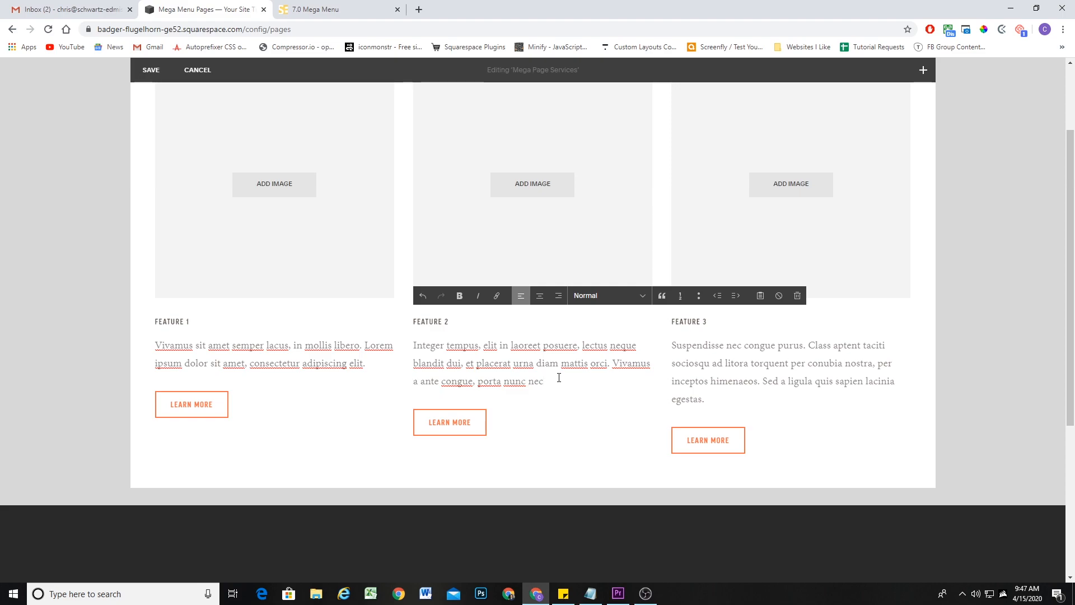
pyautogui.moveTo(686, 379); pyautogui.dragTo(748, 363)
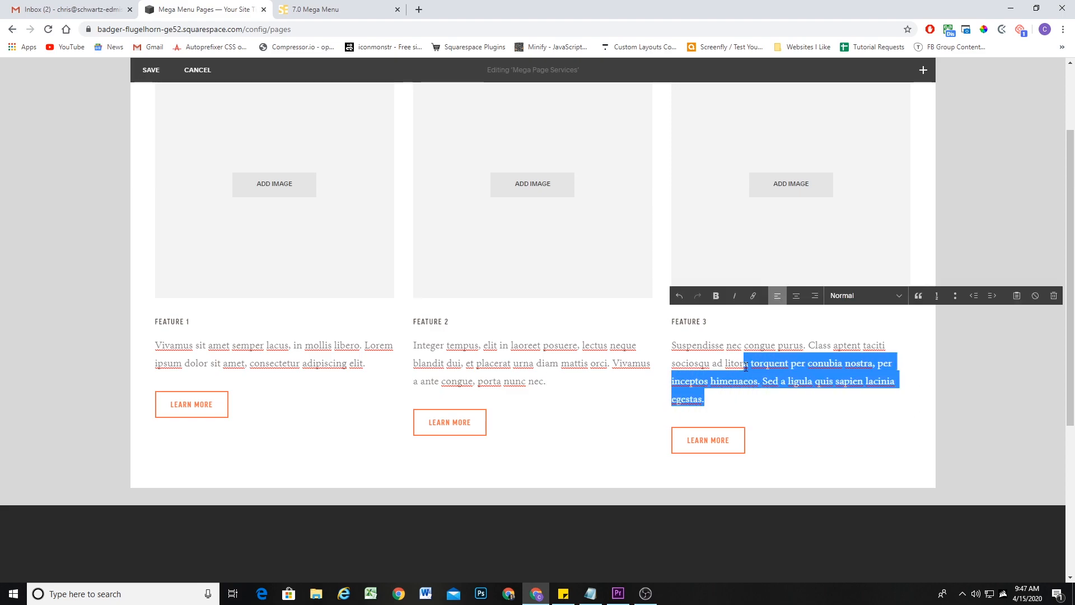
pyautogui.press('BackSpace')
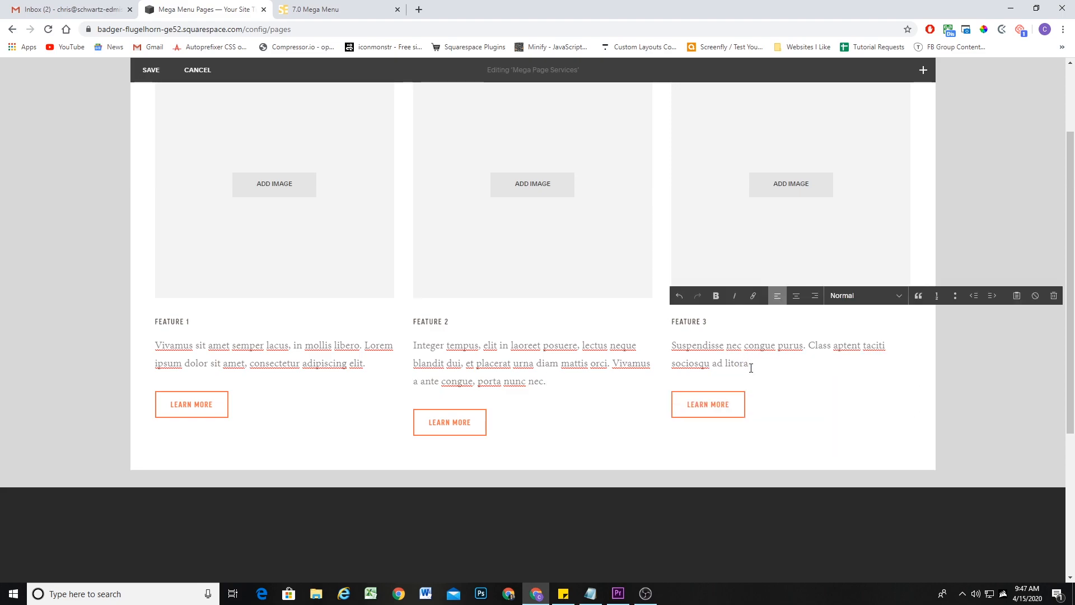
# Step: Set the Feature 1 image to the imported photo of waves on a beach and apply it
pyautogui.scroll(1, 303, 280)
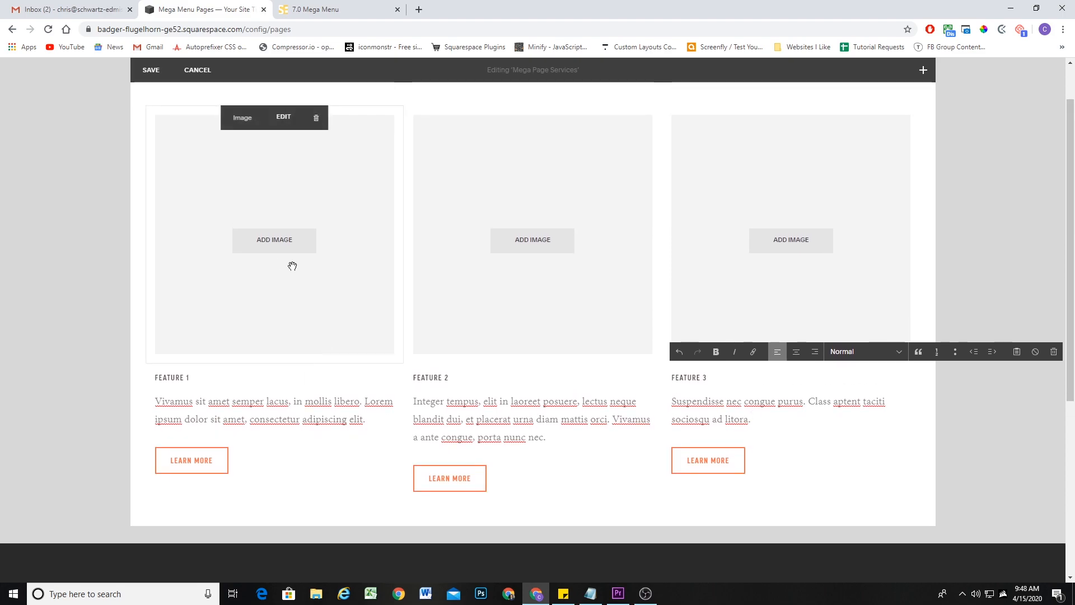
pyautogui.click(283, 116)
pyautogui.click(516, 330)
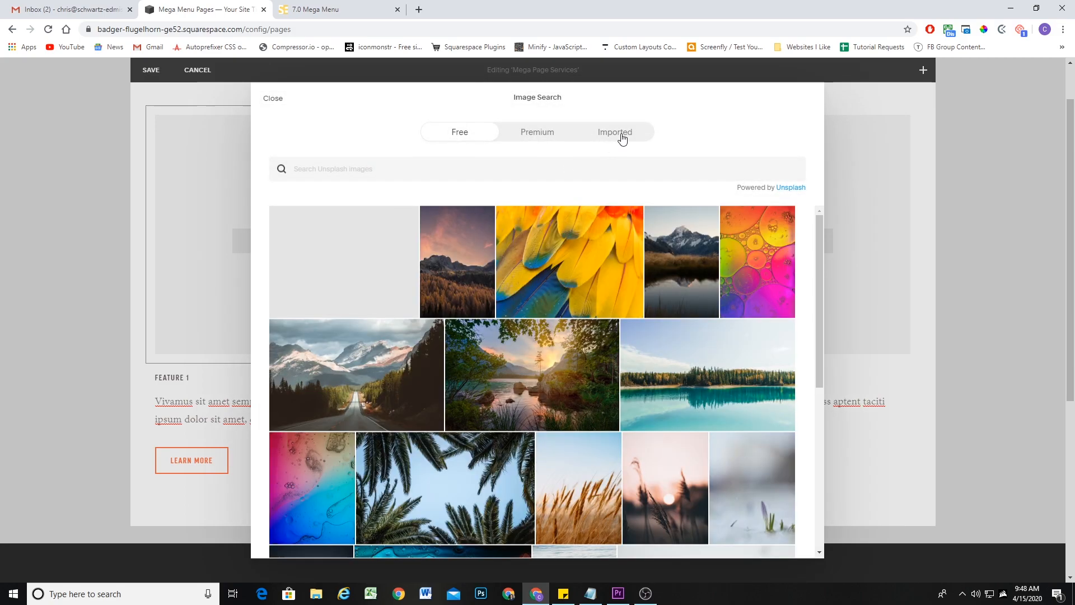
pyautogui.click(621, 135)
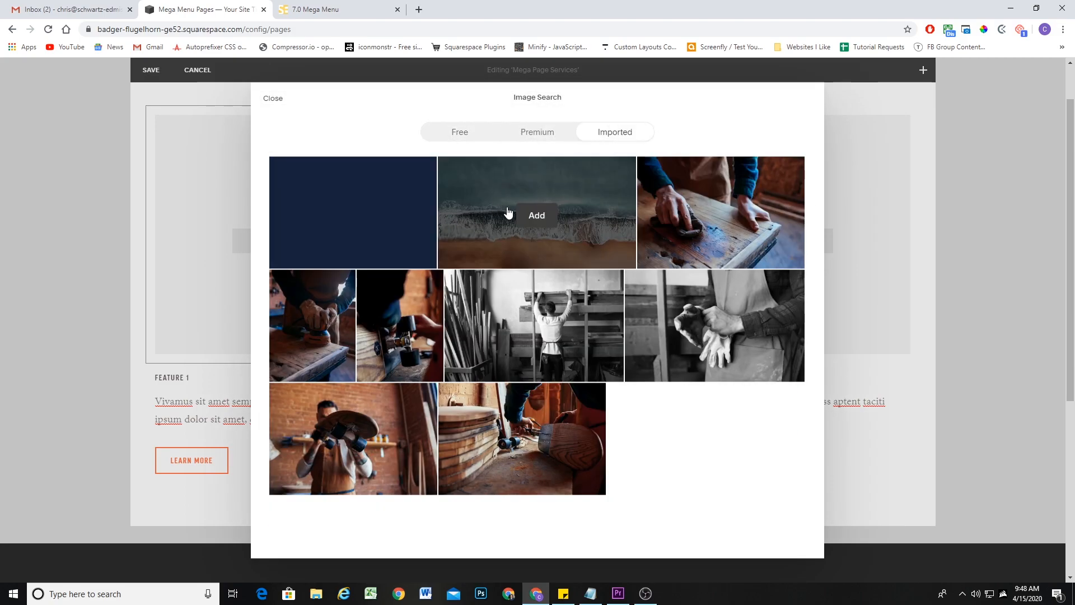
pyautogui.click(536, 218)
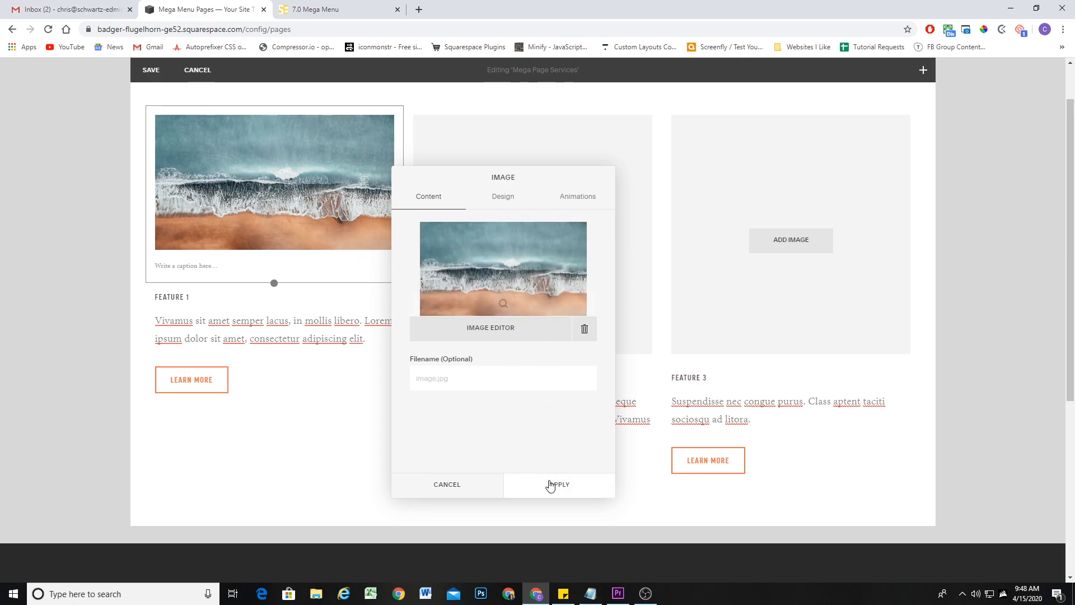
pyautogui.click(551, 485)
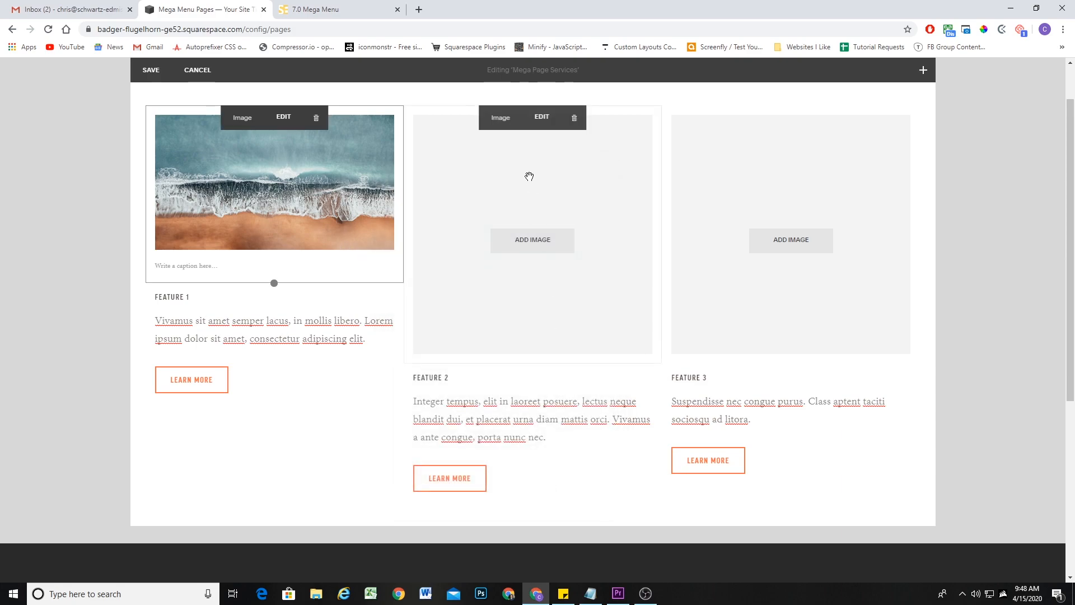
# Step: Set the Feature 2 image to the imported photo of waves on a beach and apply it
pyautogui.click(541, 116)
pyautogui.click(768, 332)
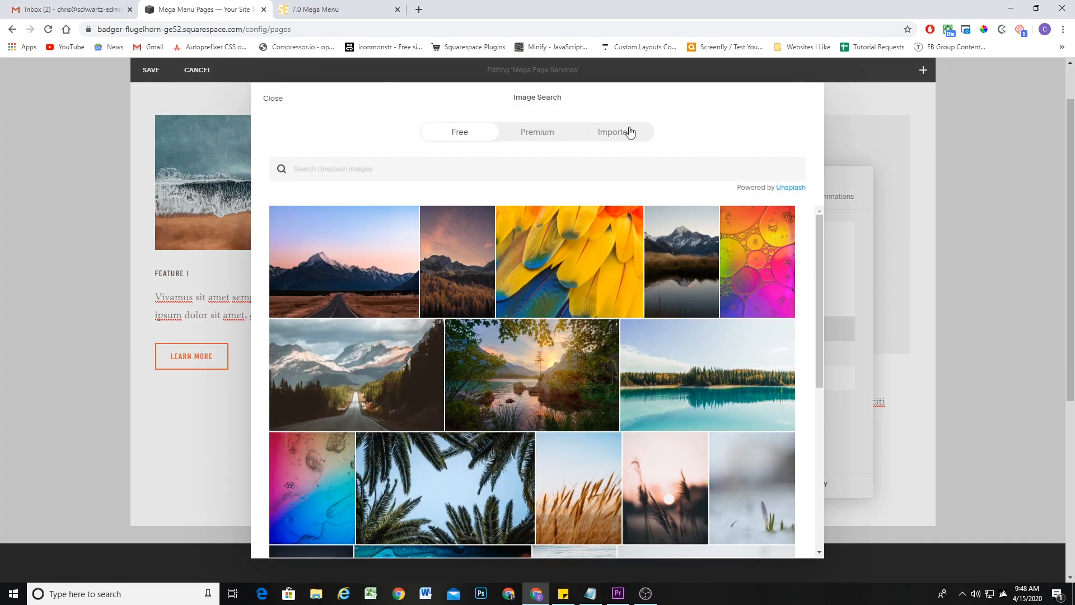
pyautogui.click(621, 132)
pyautogui.click(535, 215)
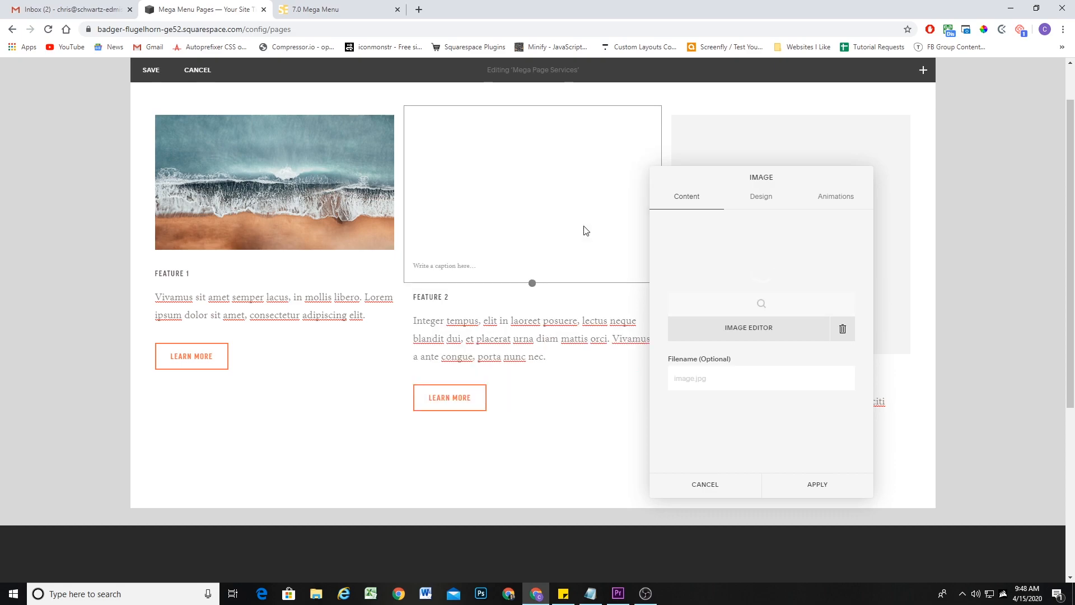
pyautogui.click(816, 485)
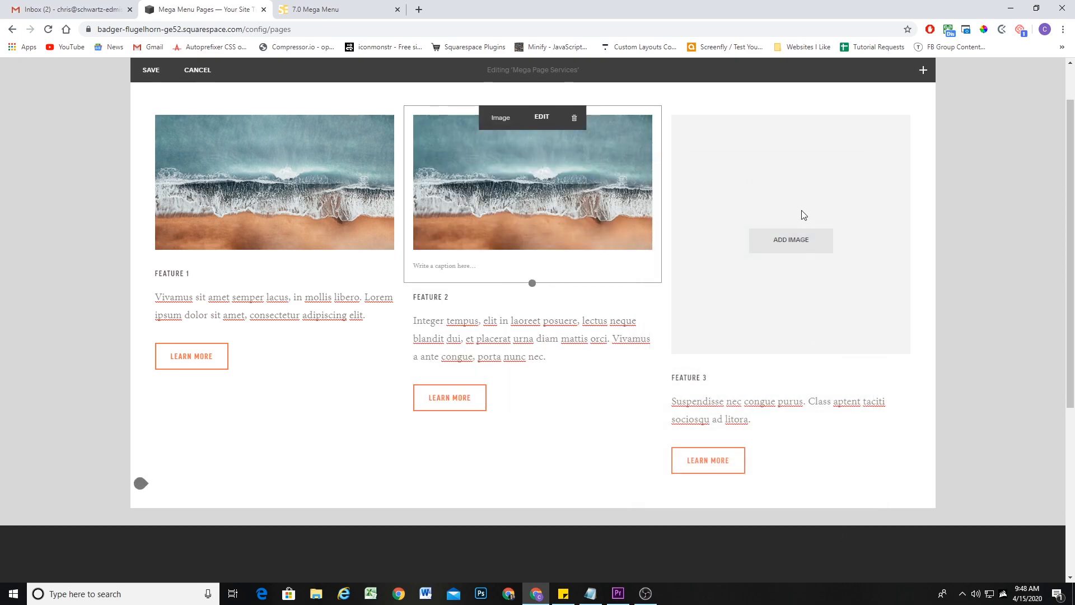
# Step: Set the Feature 3 image to the imported photo of waves on a beach, apply it and save the Mega Page Services content
pyautogui.click(800, 116)
pyautogui.click(1018, 202)
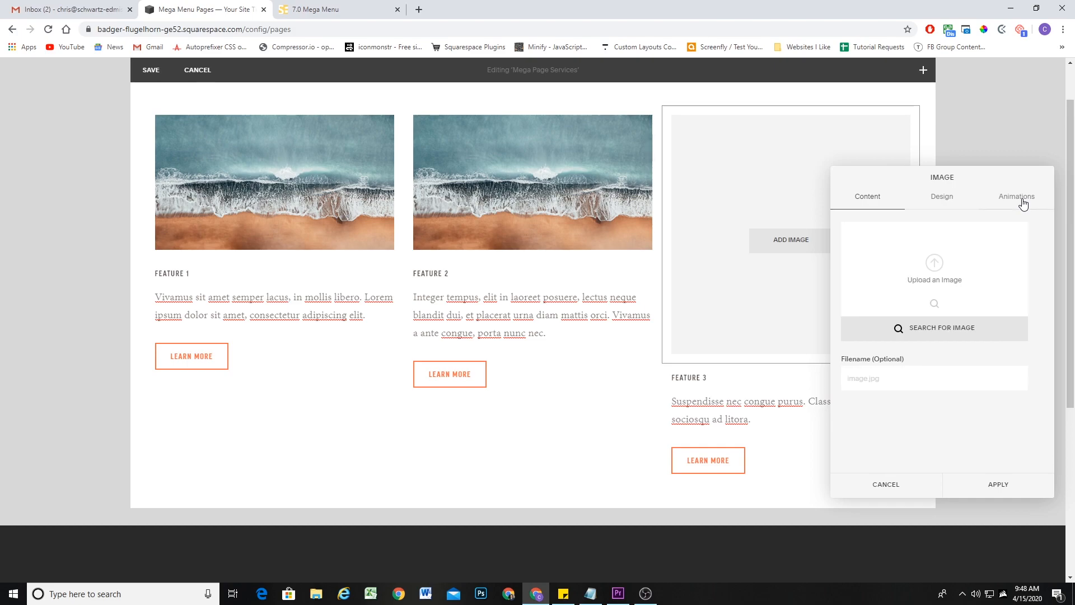
pyautogui.click(876, 201)
pyautogui.click(931, 335)
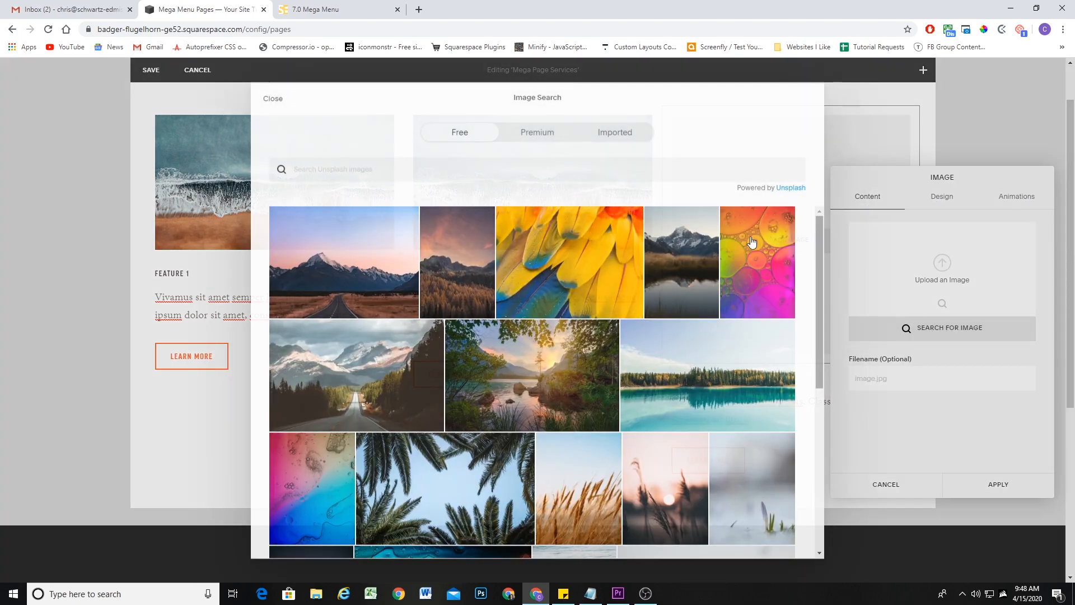
pyautogui.click(603, 135)
pyautogui.click(537, 216)
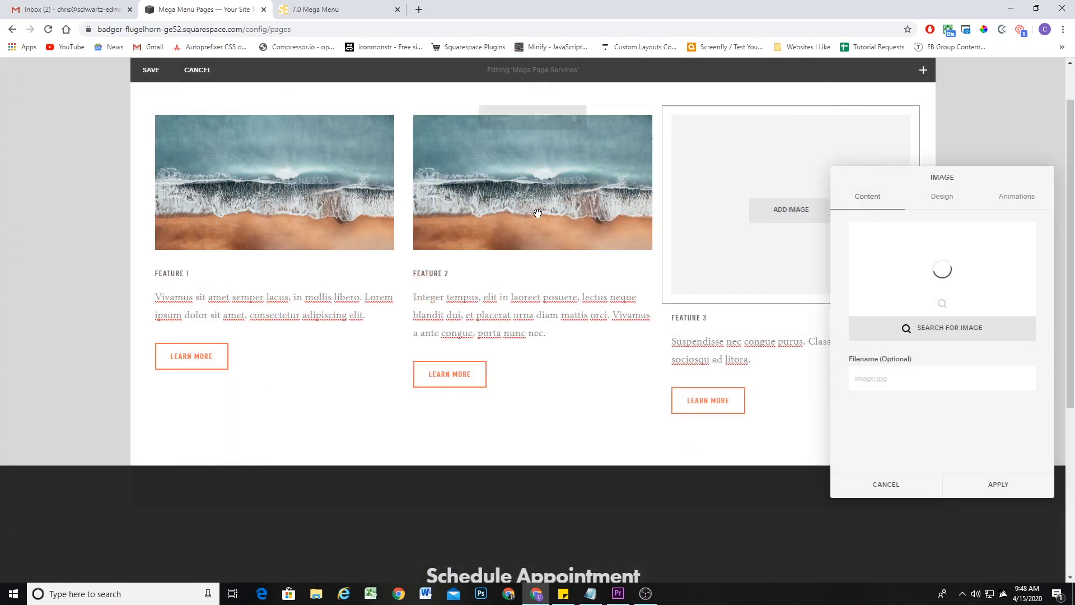
pyautogui.click(997, 486)
pyautogui.click(150, 70)
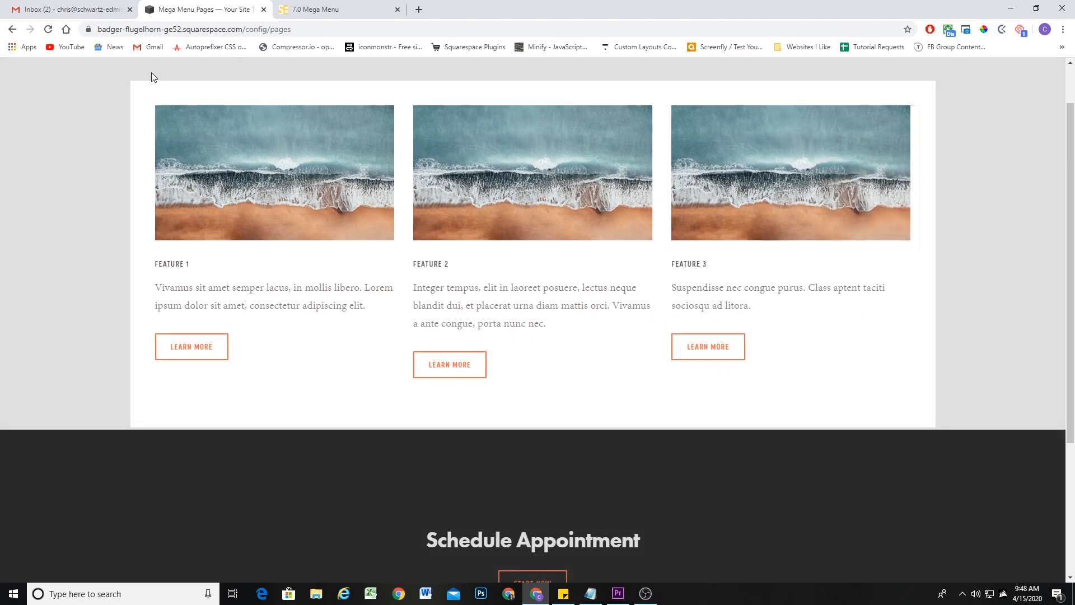
# Step: Go to the site's home page and examine the three feature columns in the Services mega menu
pyautogui.scroll(1, 478, 217)
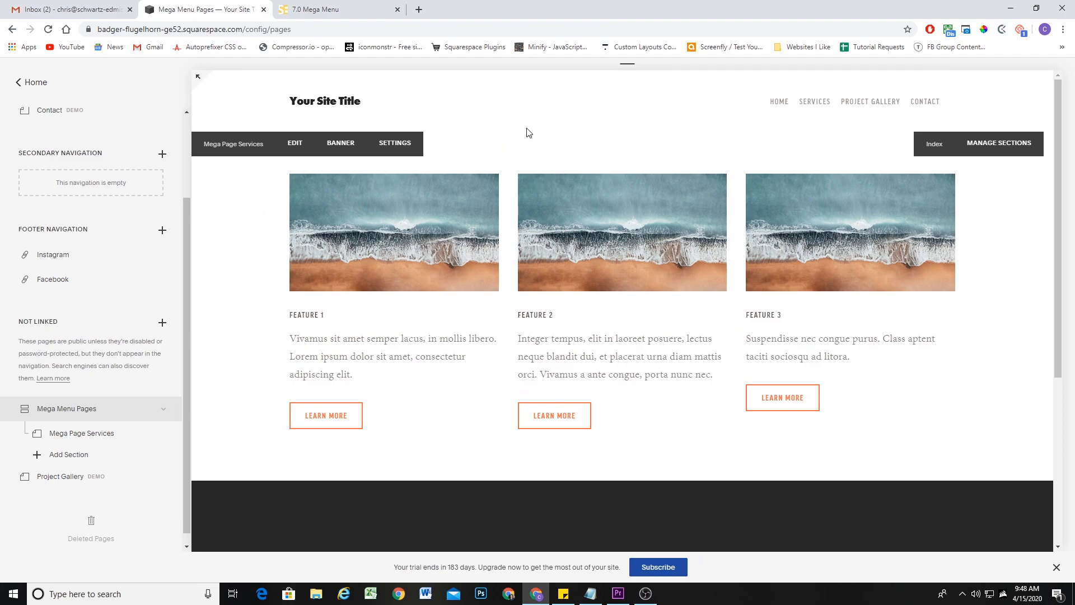
pyautogui.click(357, 105)
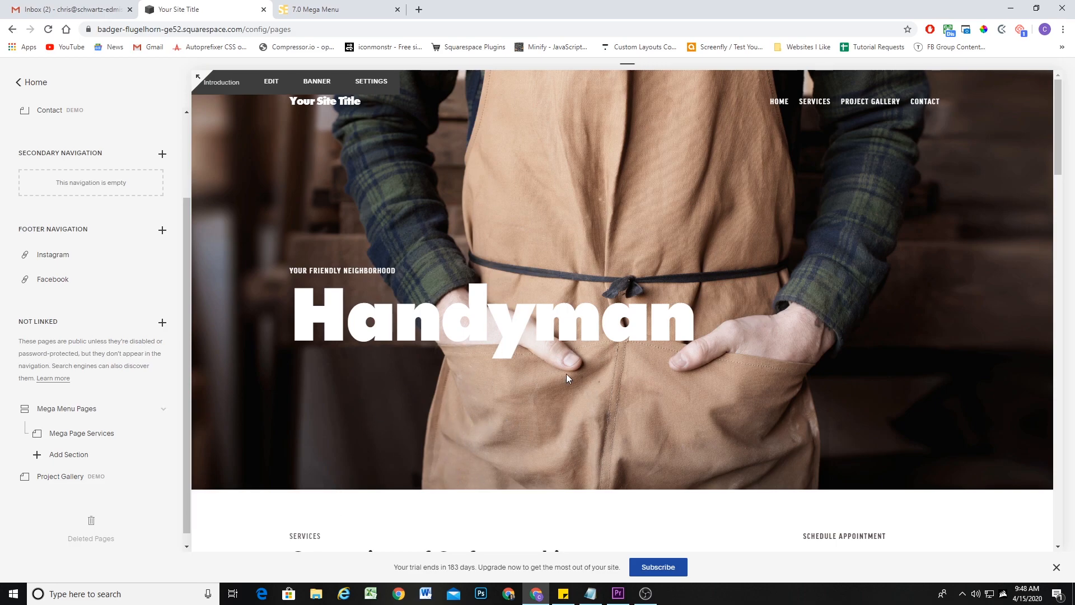
pyautogui.moveTo(822, 107)
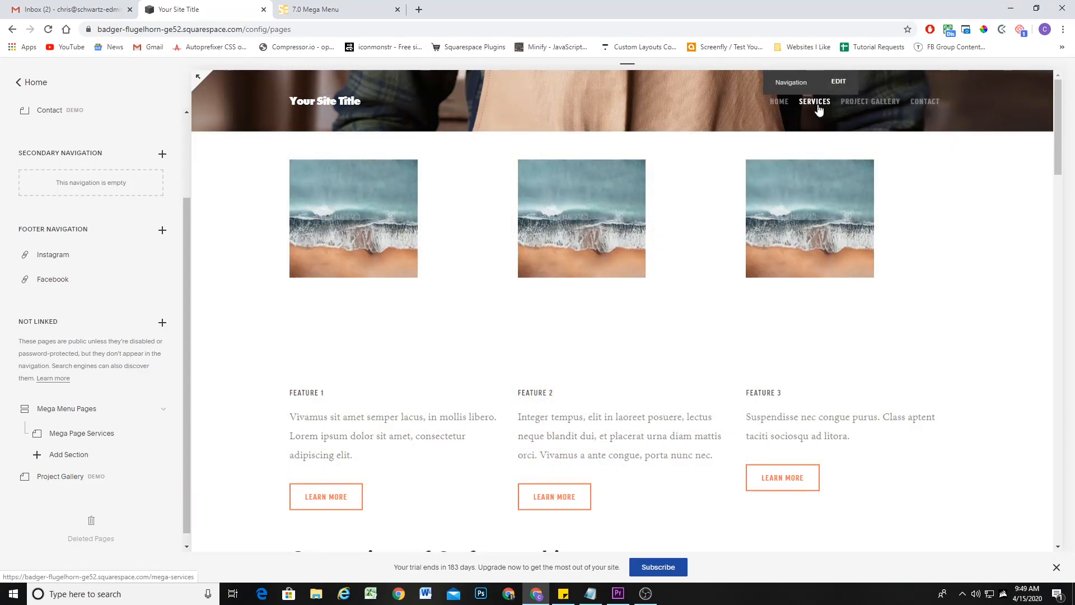
pyautogui.scroll(-2, 504, 274)
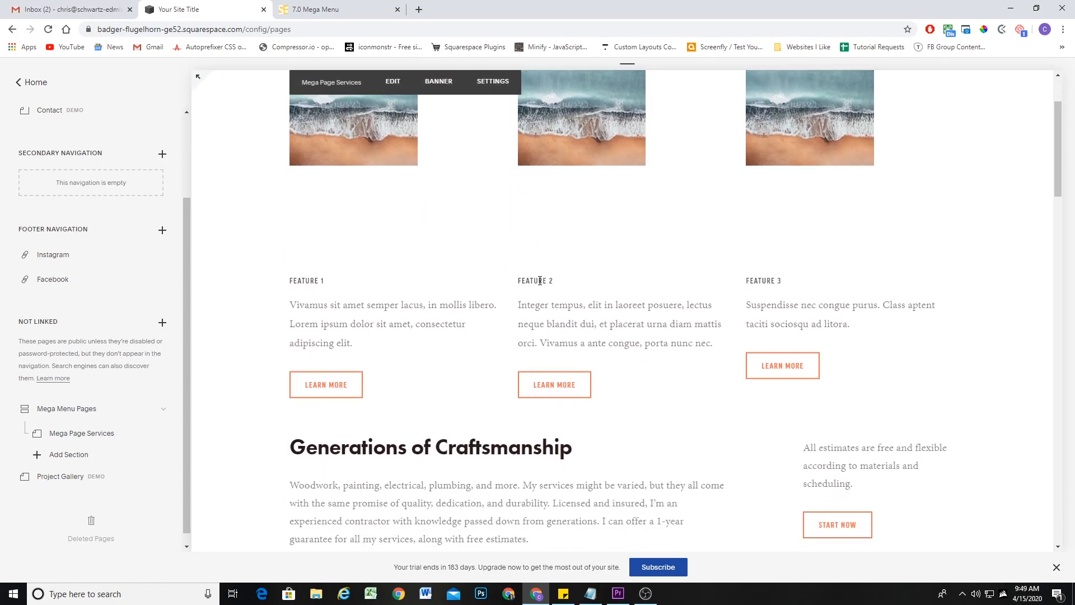
pyautogui.scroll(2, 543, 281)
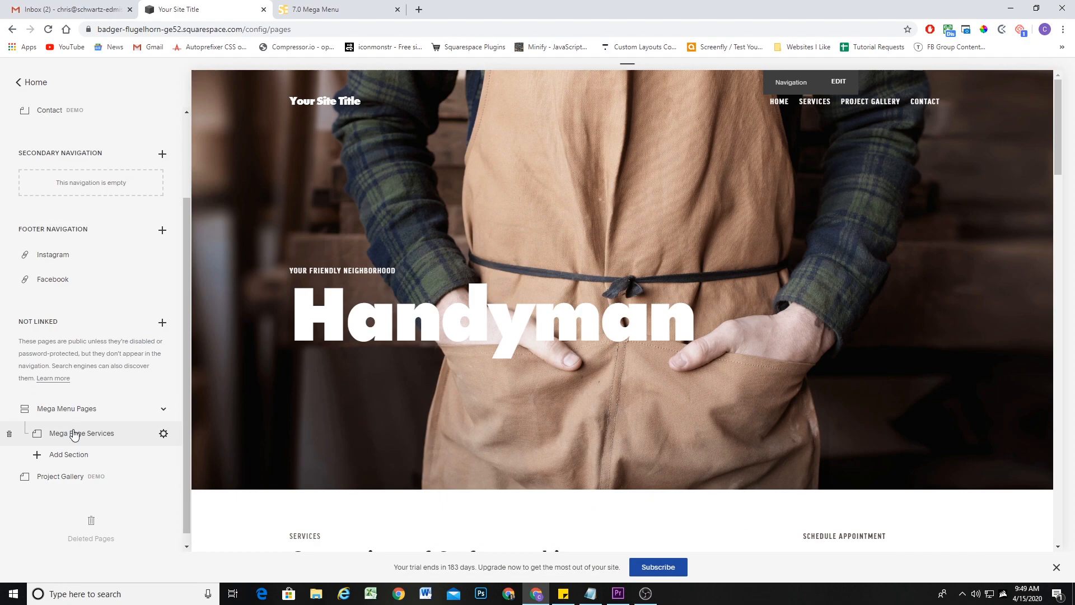
# Step: Open the Mega Page Services section of the Mega Menu Pages index
pyautogui.click(74, 434)
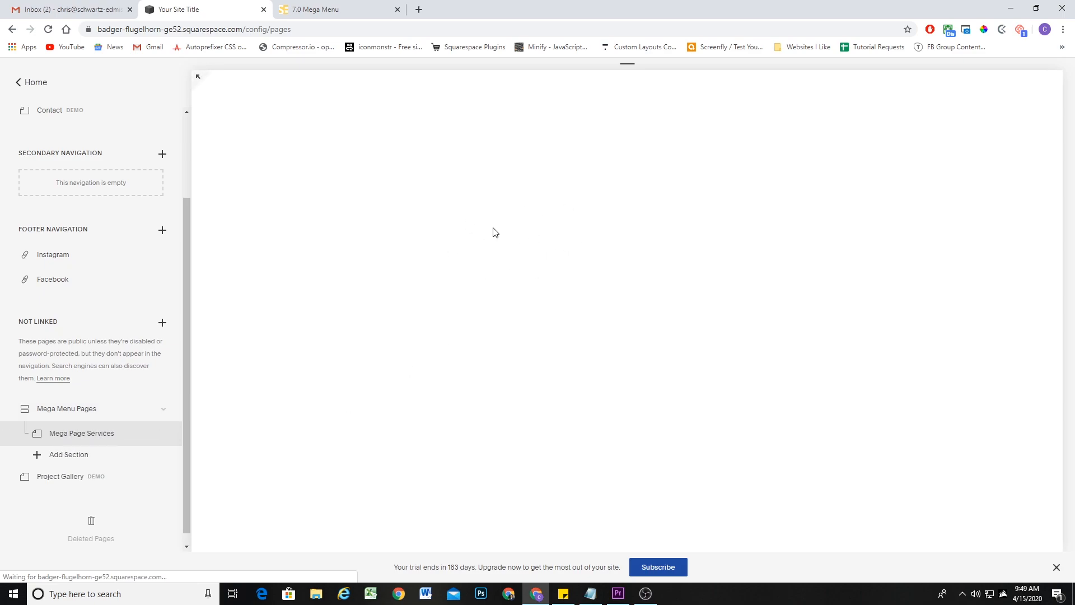
pyautogui.rightClick(521, 203)
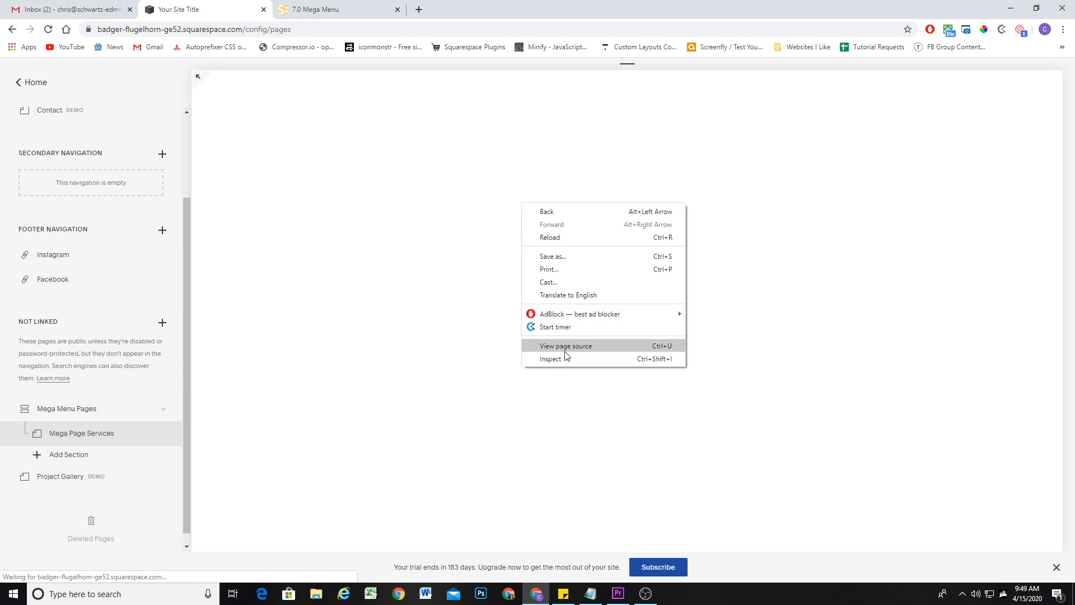
pyautogui.click(449, 255)
pyautogui.rightClick(272, 141)
pyautogui.click(304, 287)
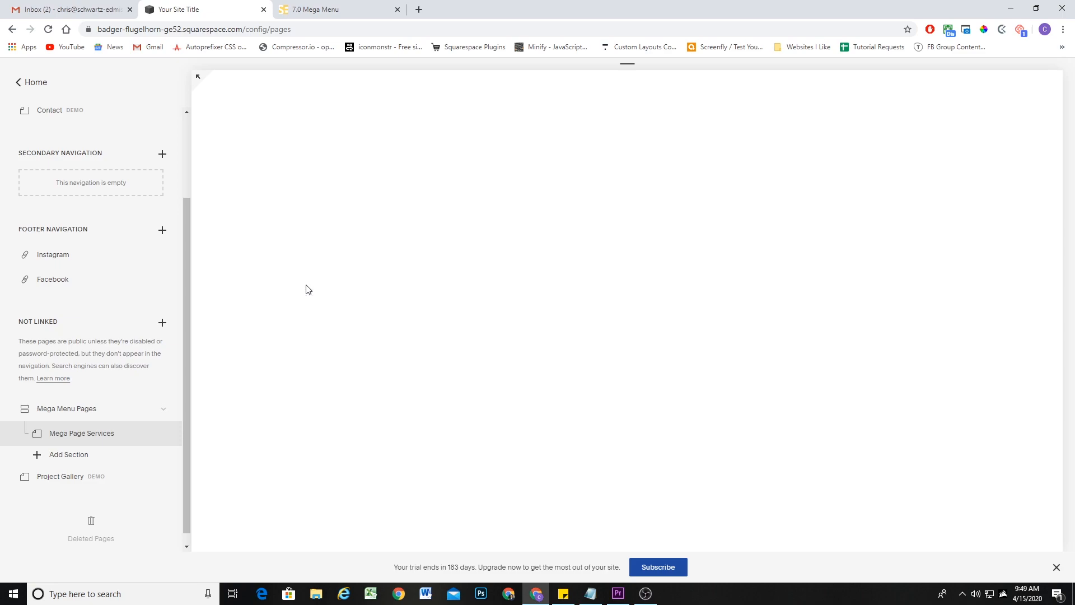
pyautogui.click(397, 10)
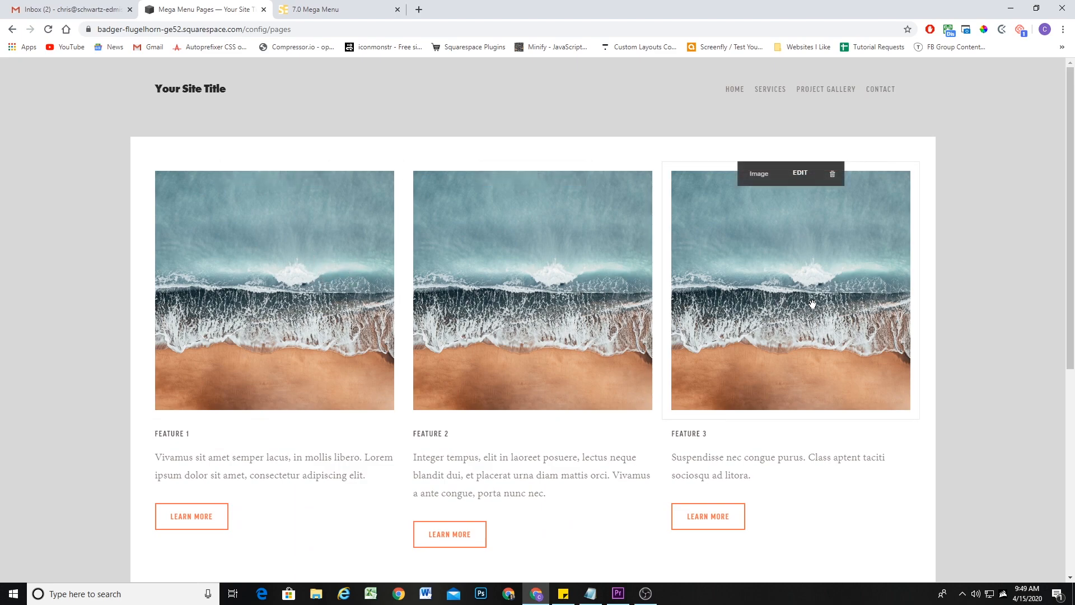
# Step: Reduce the height of the Feature 1, 2 and 3 images to matching wide, shallow strips and save the Mega Page Services content
pyautogui.click(247, 372)
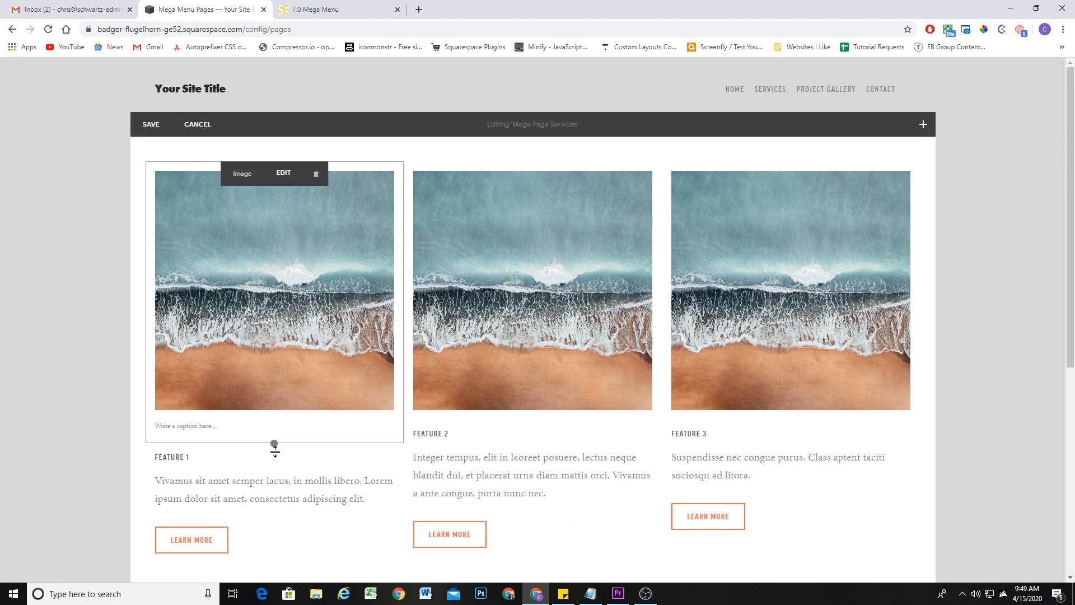
pyautogui.moveTo(274, 443); pyautogui.dragTo(271, 282)
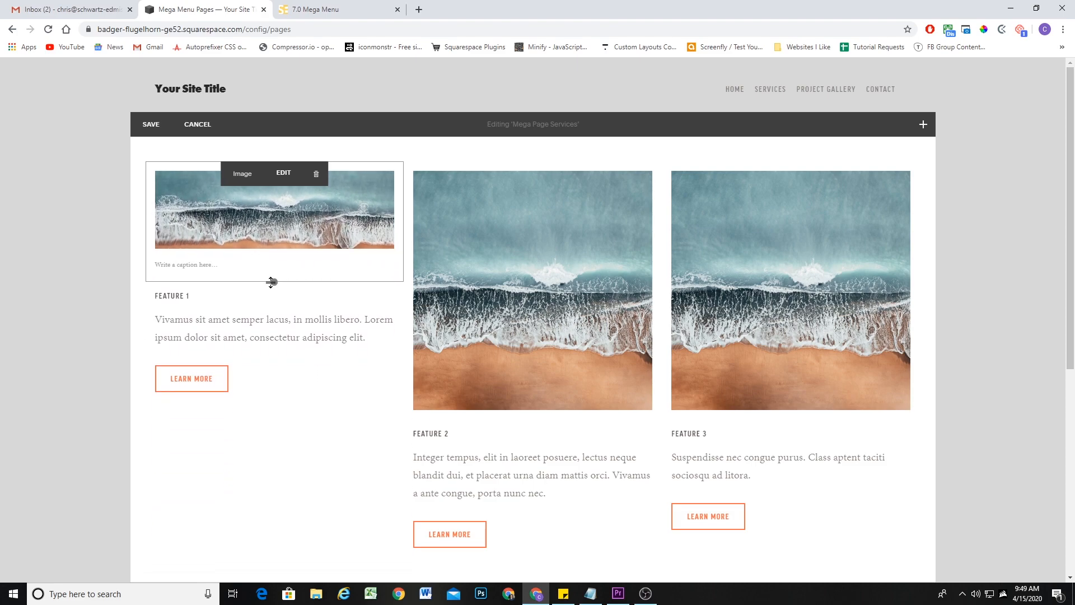
pyautogui.click(531, 289)
pyautogui.moveTo(532, 439); pyautogui.dragTo(527, 283)
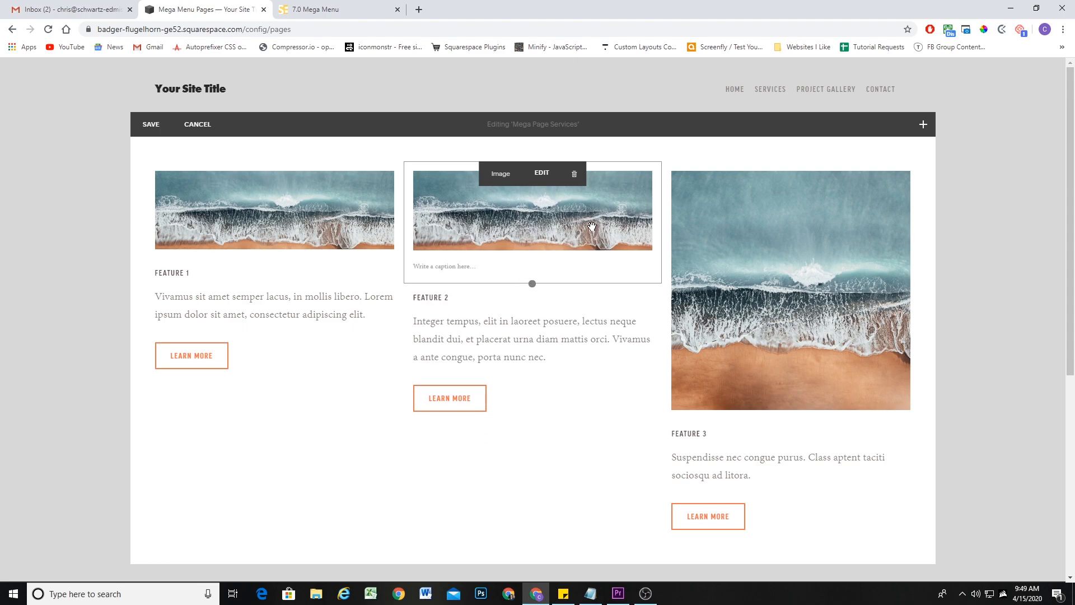
pyautogui.click(687, 309)
pyautogui.moveTo(789, 441); pyautogui.dragTo(776, 284)
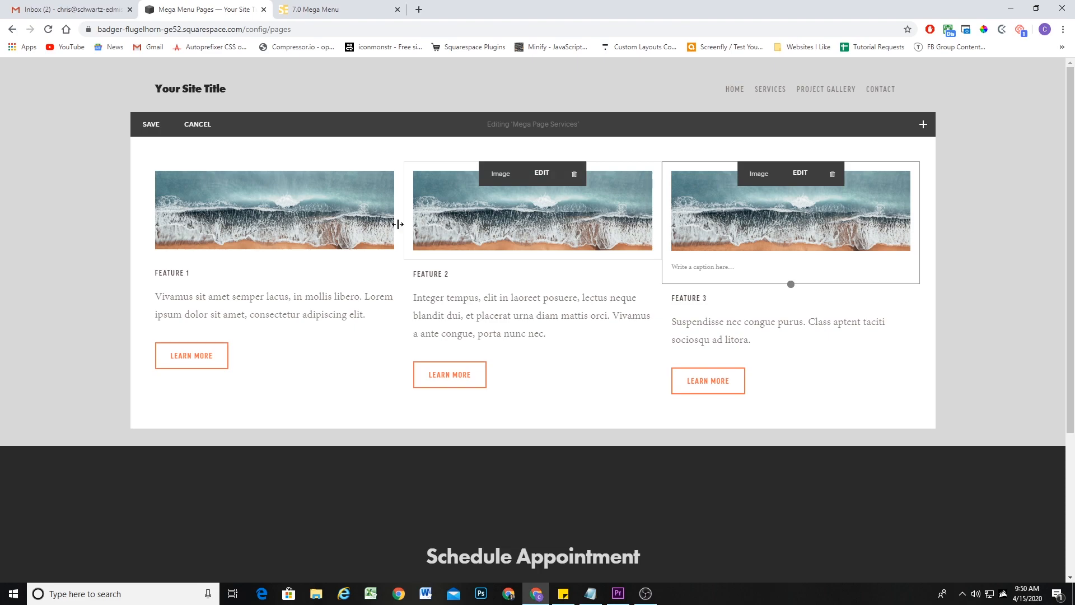
pyautogui.moveTo(791, 284)
pyautogui.mouseDown()
pyautogui.moveTo(790, 297)
pyautogui.moveTo(793, 284)
pyautogui.mouseUp()
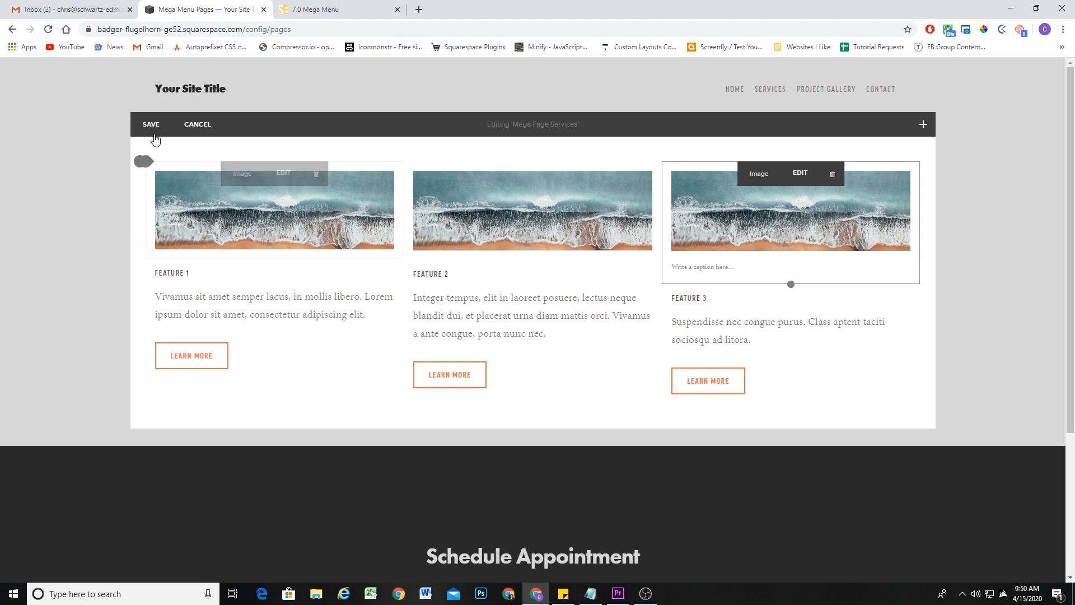
pyautogui.click(151, 124)
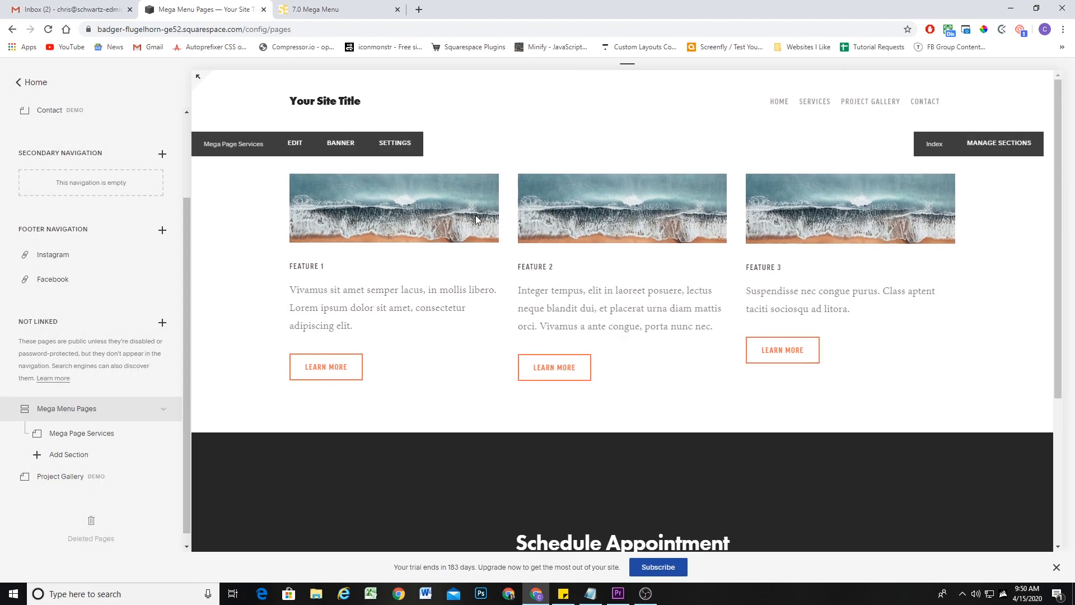
# Step: Return to the home page and check how the Services mega menu shows the shortened images
pyautogui.click(355, 103)
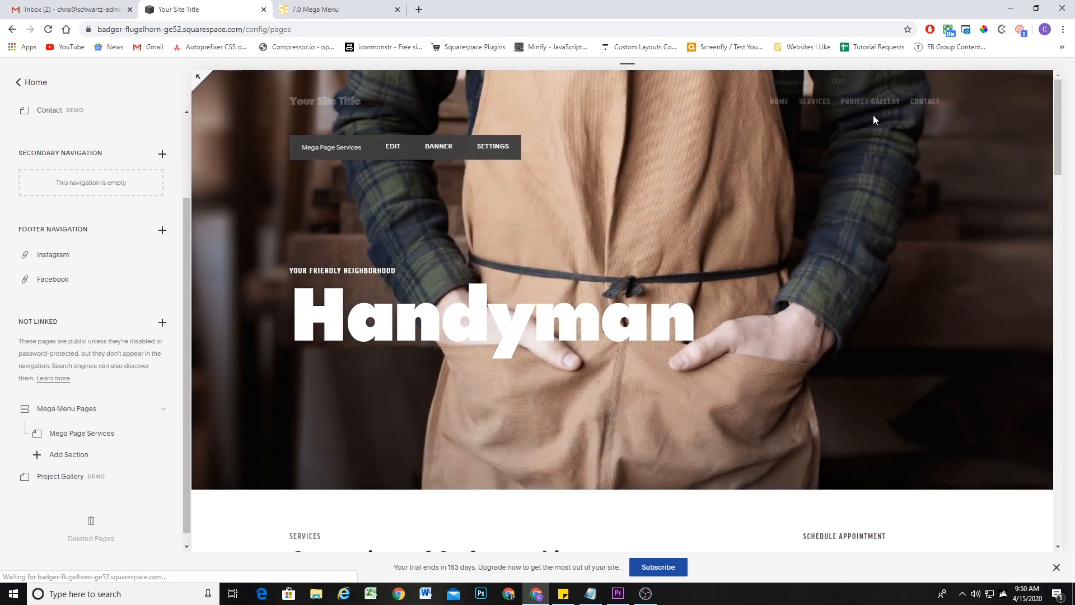
pyautogui.moveTo(814, 104)
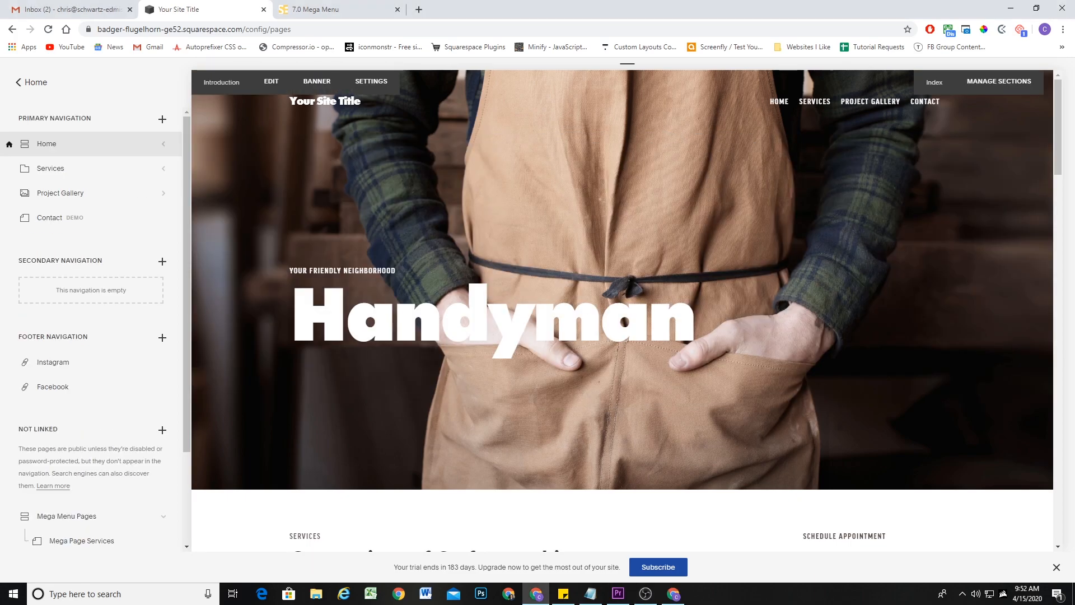
pyautogui.moveTo(817, 109)
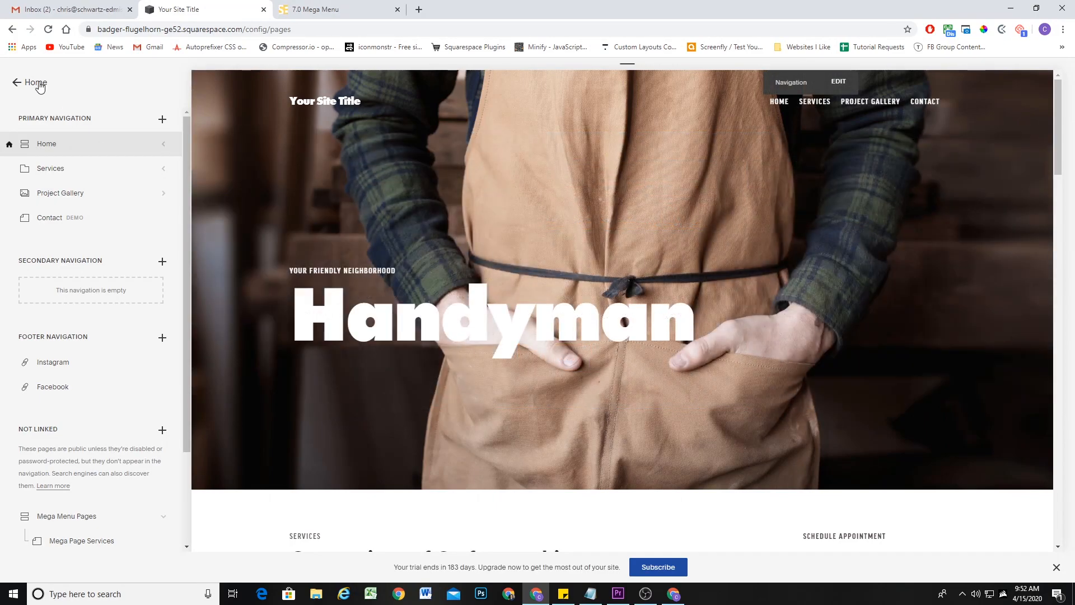
pyautogui.click(34, 83)
pyautogui.click(39, 177)
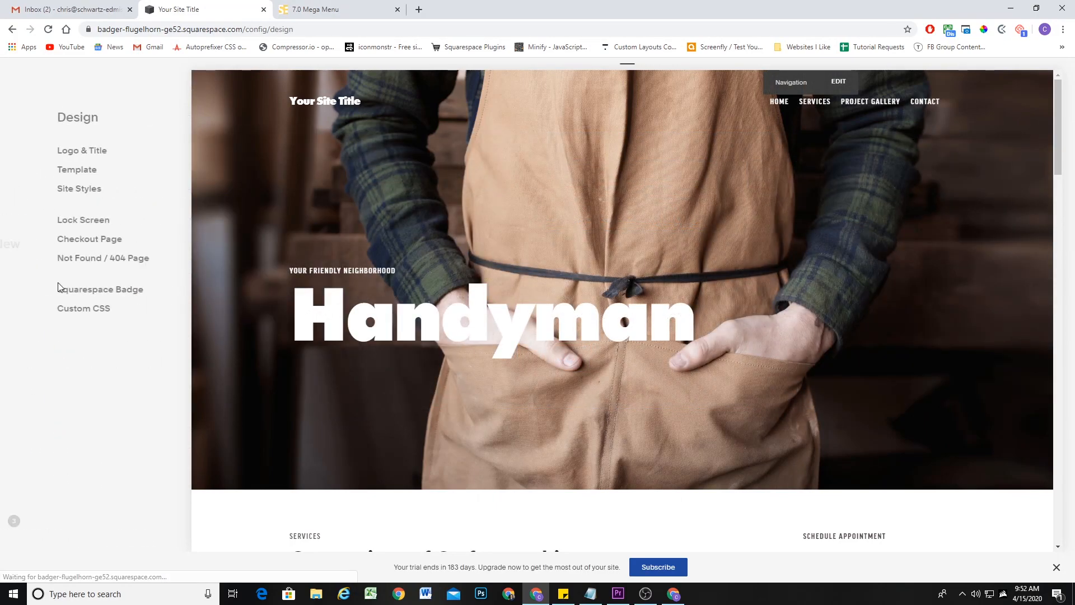
pyautogui.click(40, 308)
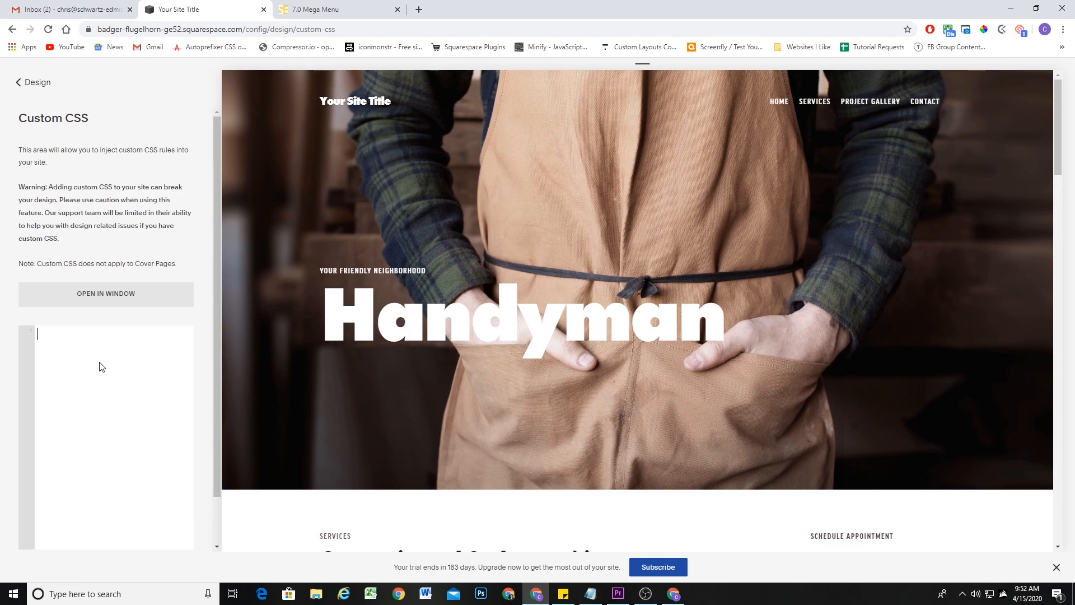
pyautogui.moveTo(92, 345); pyautogui.dragTo(79, 346)
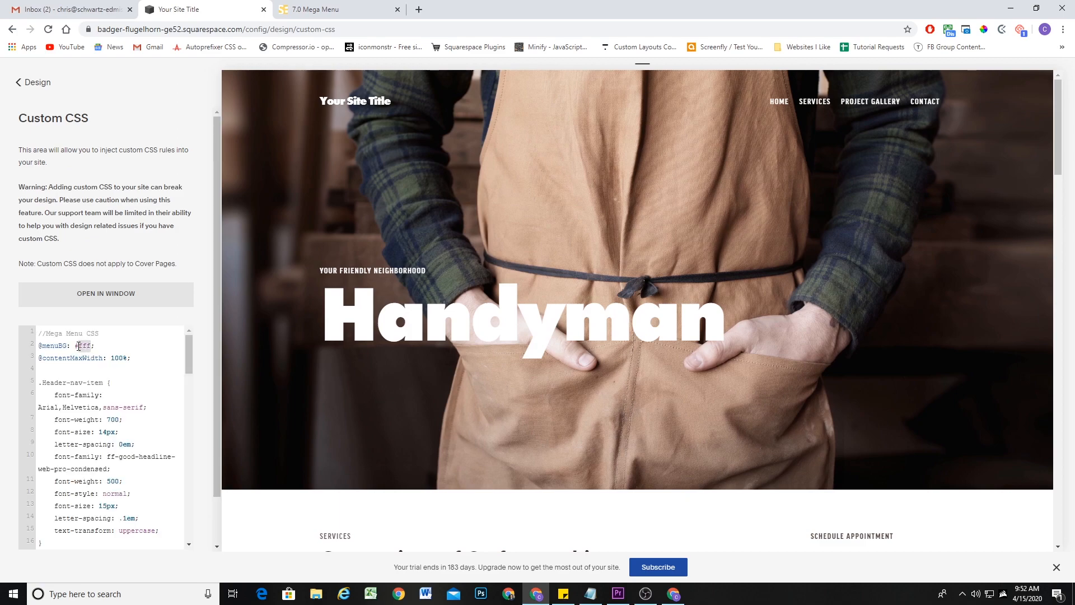
pyautogui.write('eee')
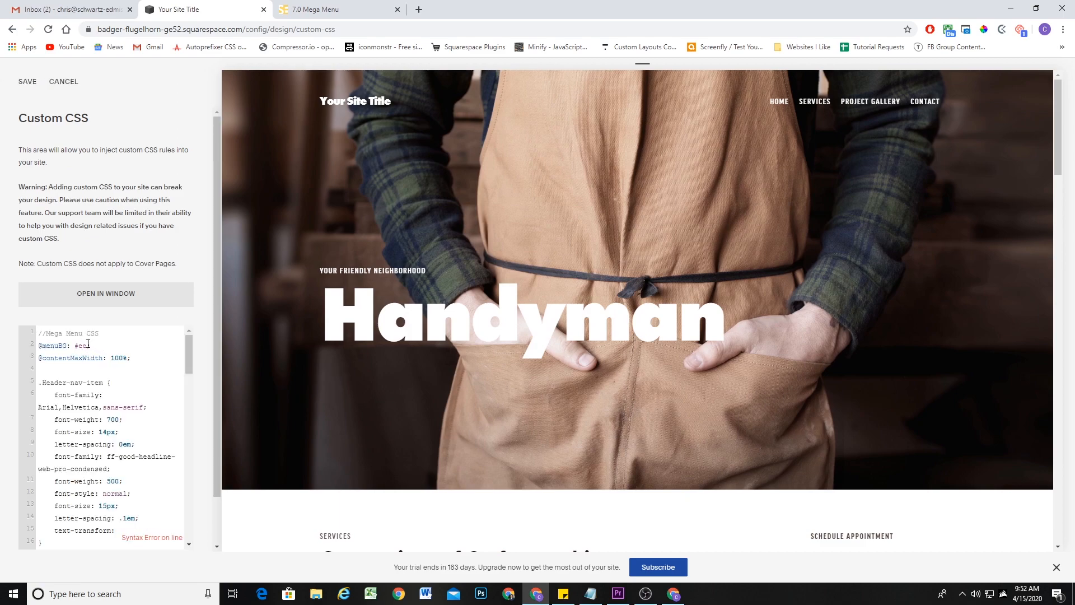
pyautogui.click(28, 81)
pyautogui.moveTo(827, 103)
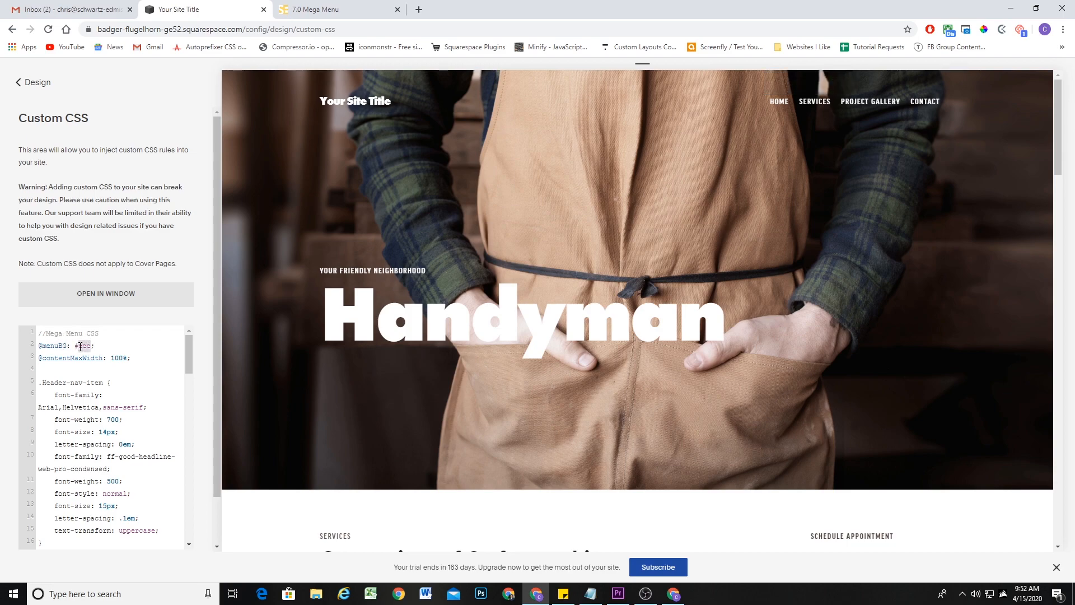
pyautogui.write('fff')
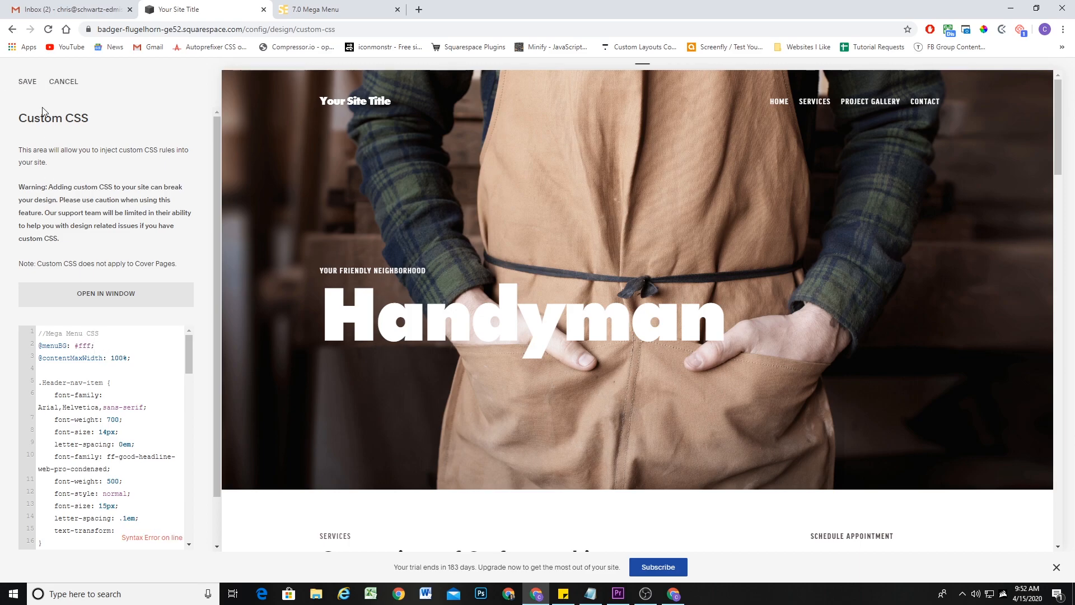
pyautogui.click(27, 81)
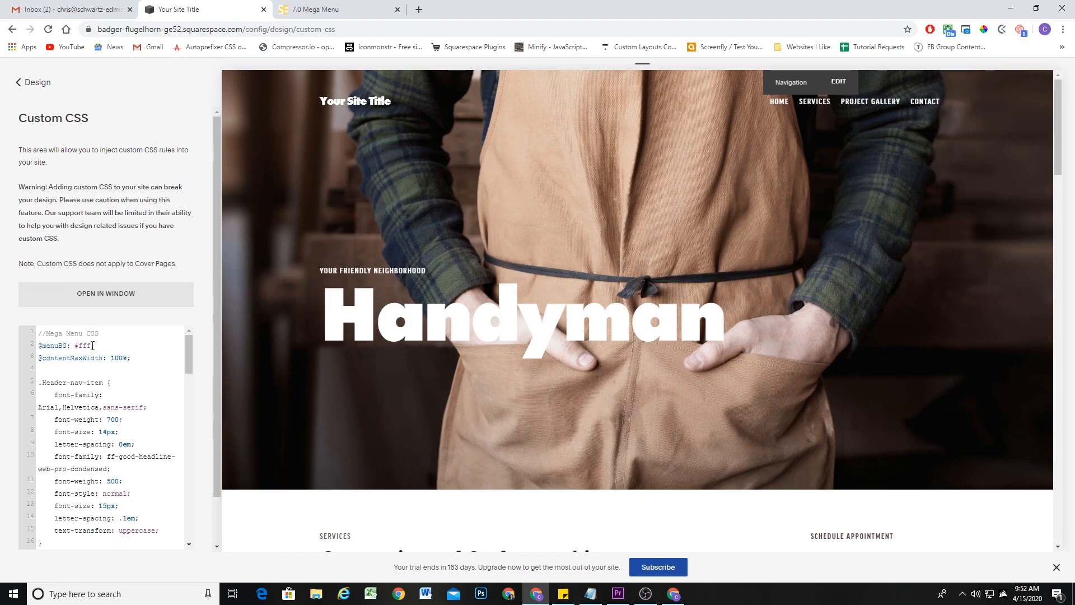
pyautogui.doubleClick(84, 345)
pyautogui.write('000')
pyautogui.click(27, 82)
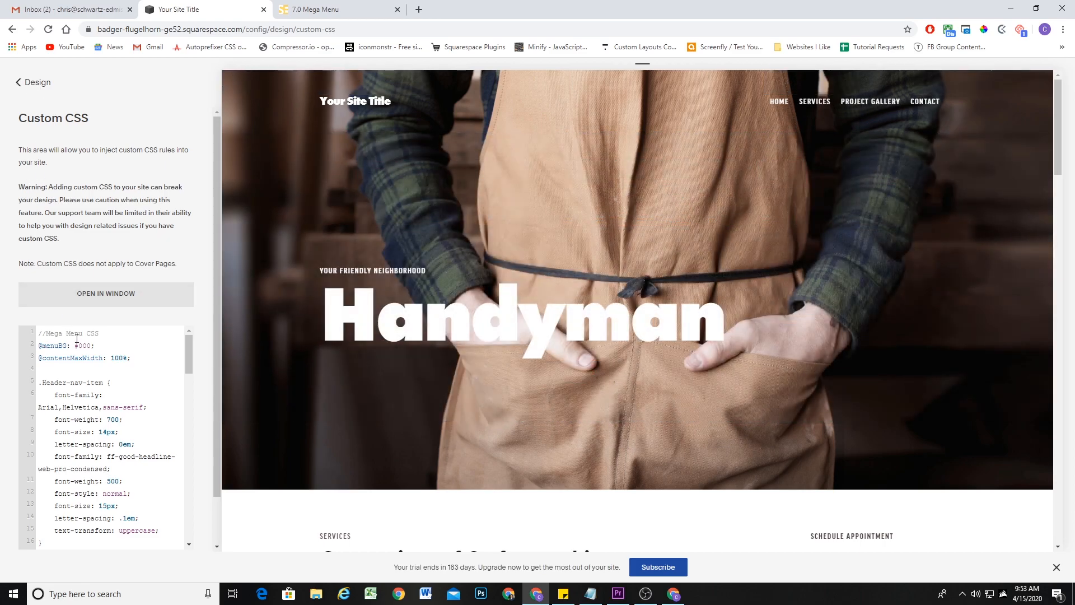
pyautogui.write('eee')
pyautogui.click(27, 83)
pyautogui.click(29, 84)
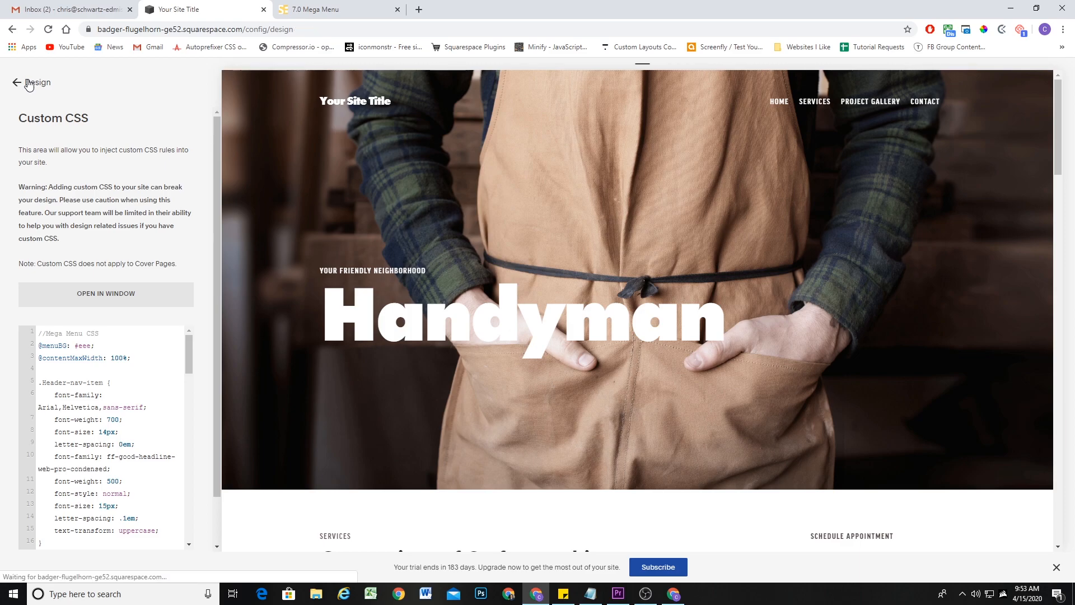
pyautogui.press('Escape')
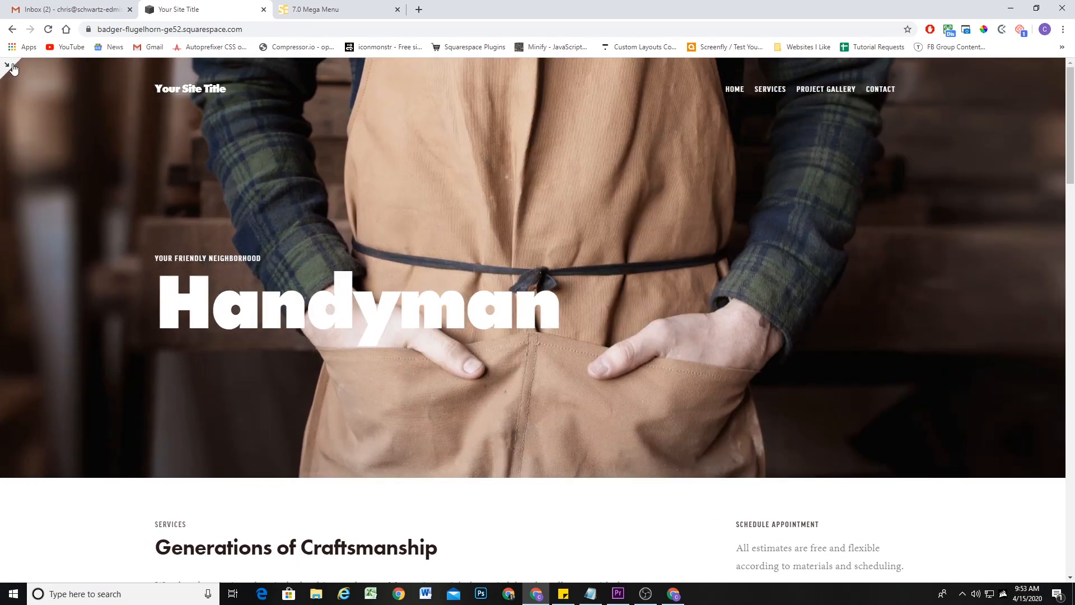
# Step: Return to the site editor's page list and open the banner settings of Mega Page Services
pyautogui.click(11, 67)
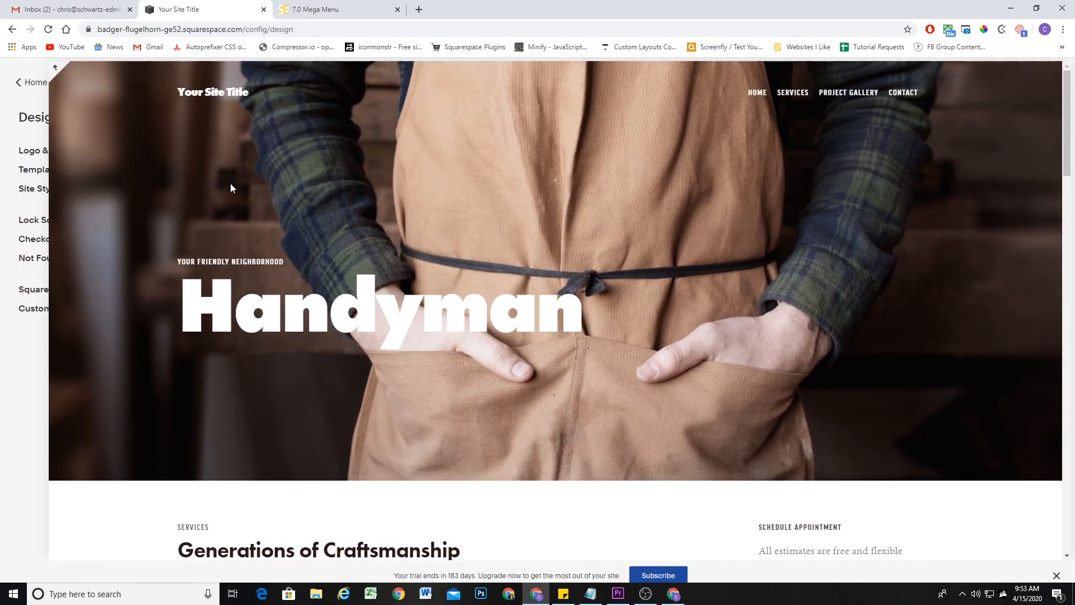
pyautogui.click(48, 84)
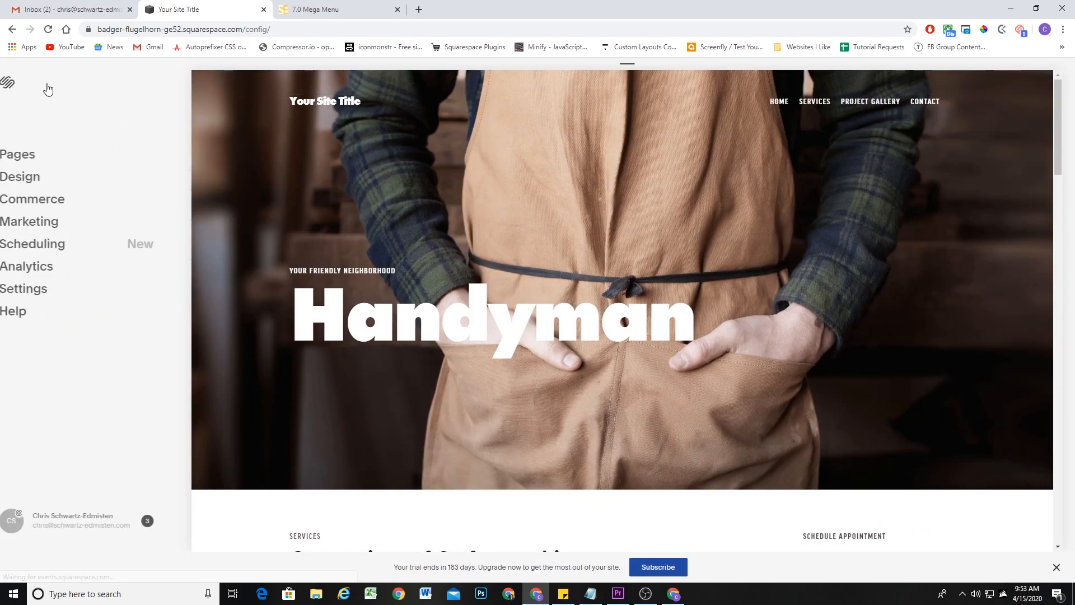
pyautogui.click(43, 153)
pyautogui.scroll(-2, 81, 378)
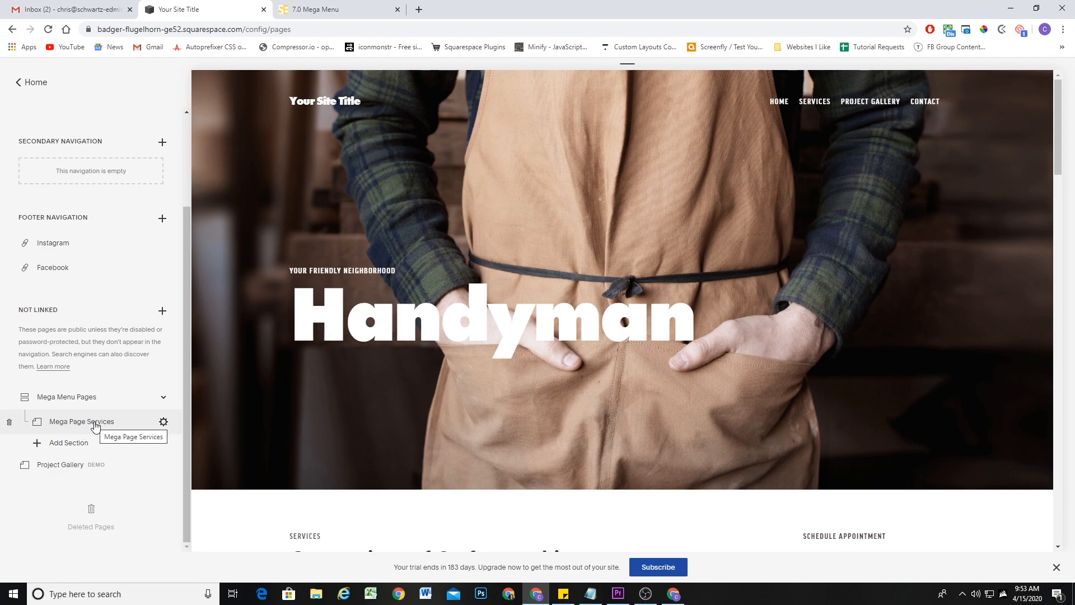
pyautogui.click(61, 422)
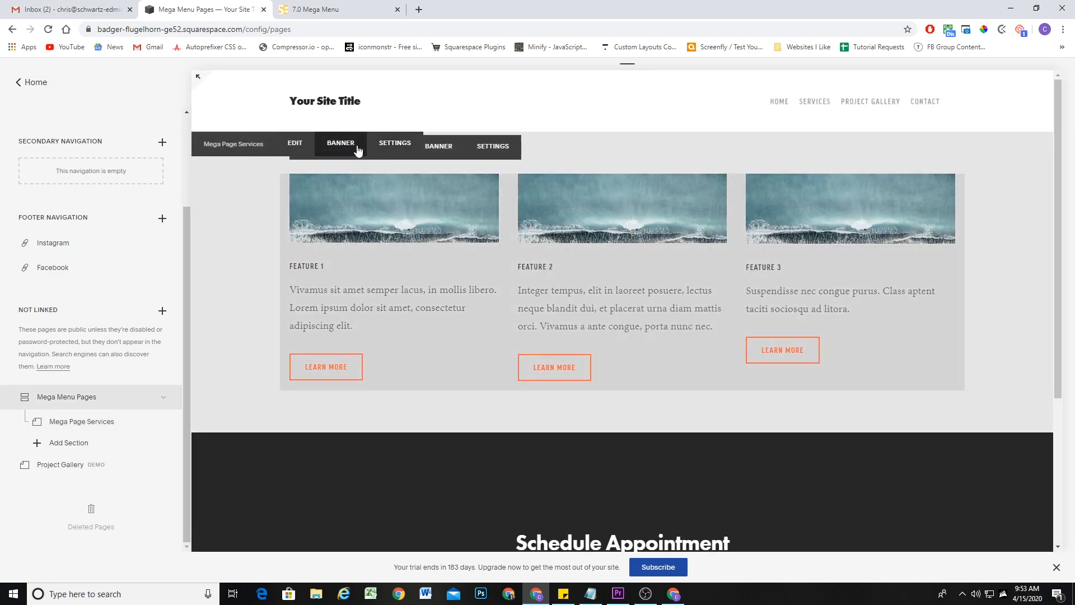
pyautogui.click(359, 150)
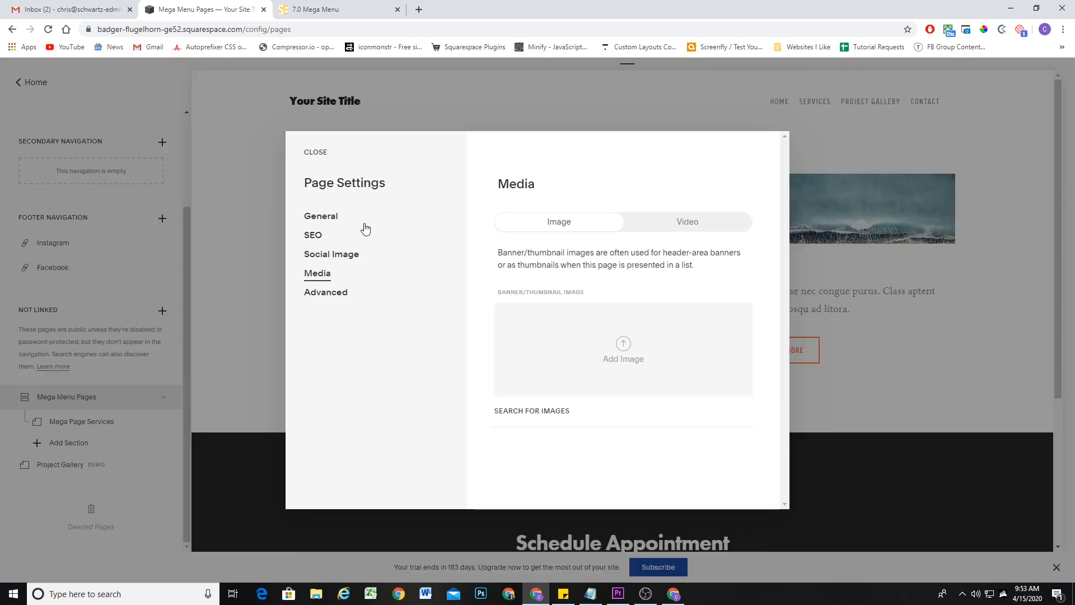
# Step: Upload the Blue BG file from Downloads as the Mega Page Services banner image and save the page settings
pyautogui.click(619, 351)
pyautogui.scroll(-6, 248, 172)
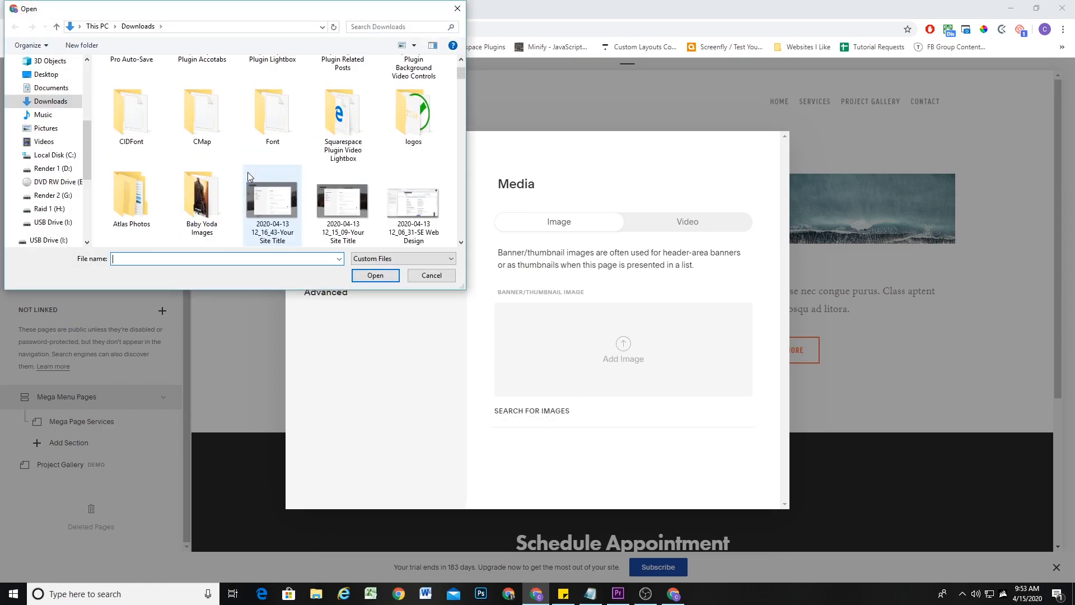
pyautogui.scroll(-5, 248, 173)
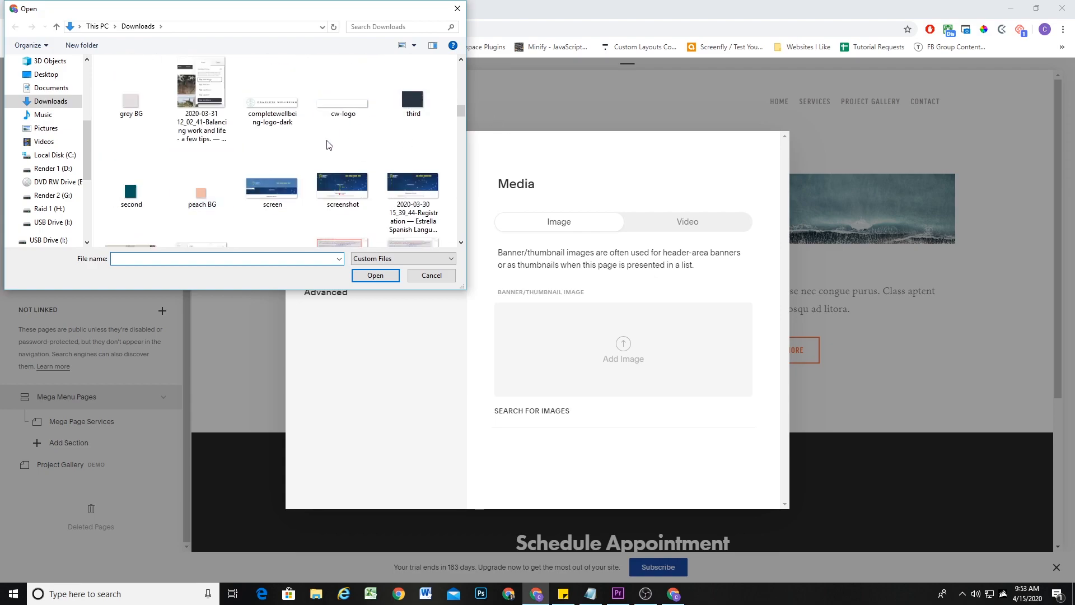
pyautogui.scroll(1, 330, 144)
pyautogui.click(342, 105)
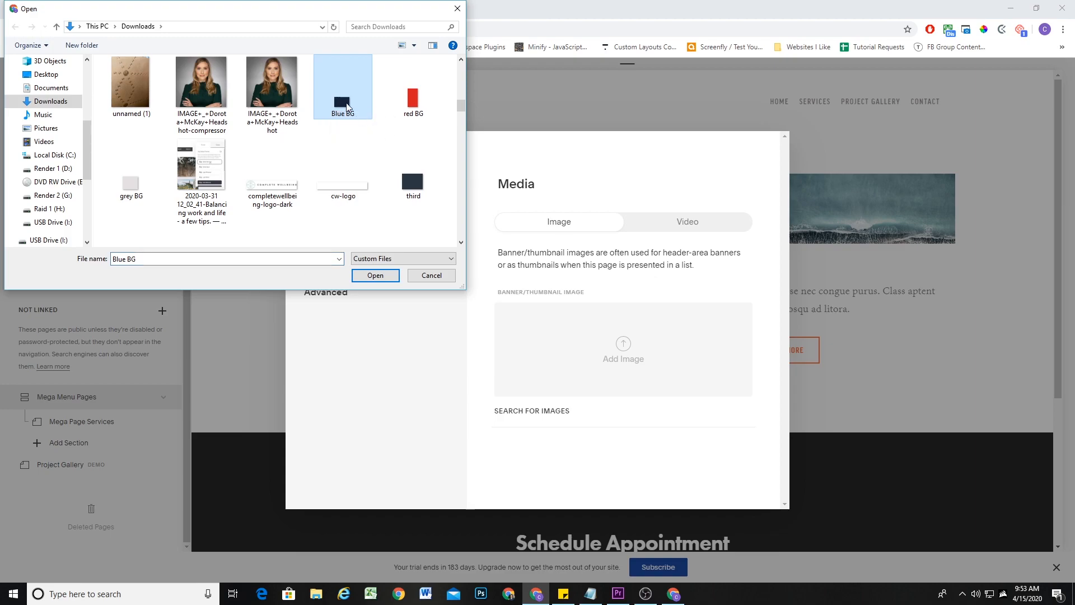
pyautogui.click(381, 275)
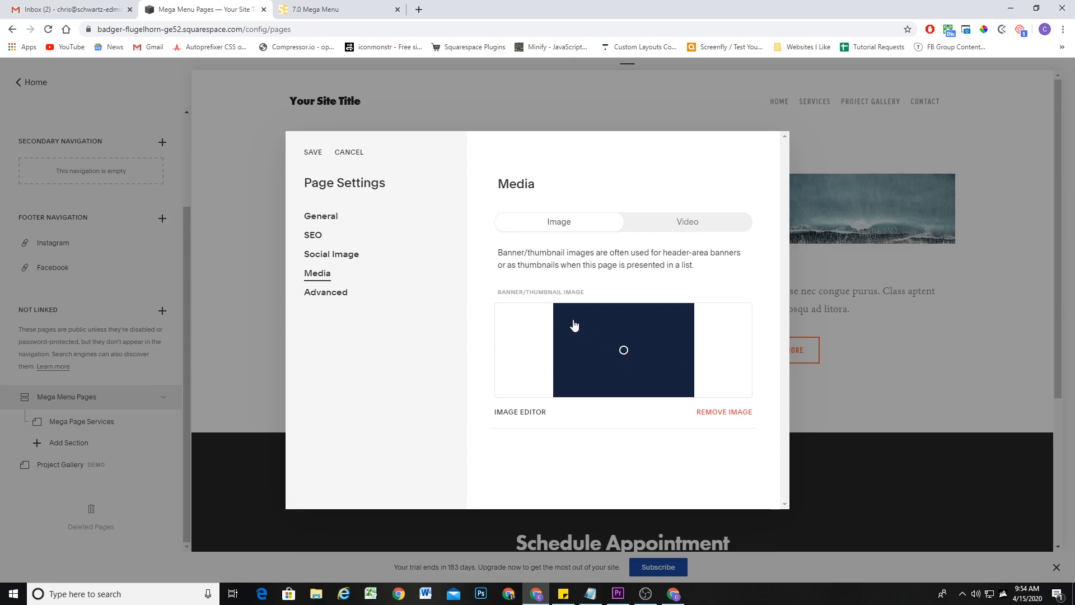
pyautogui.click(313, 153)
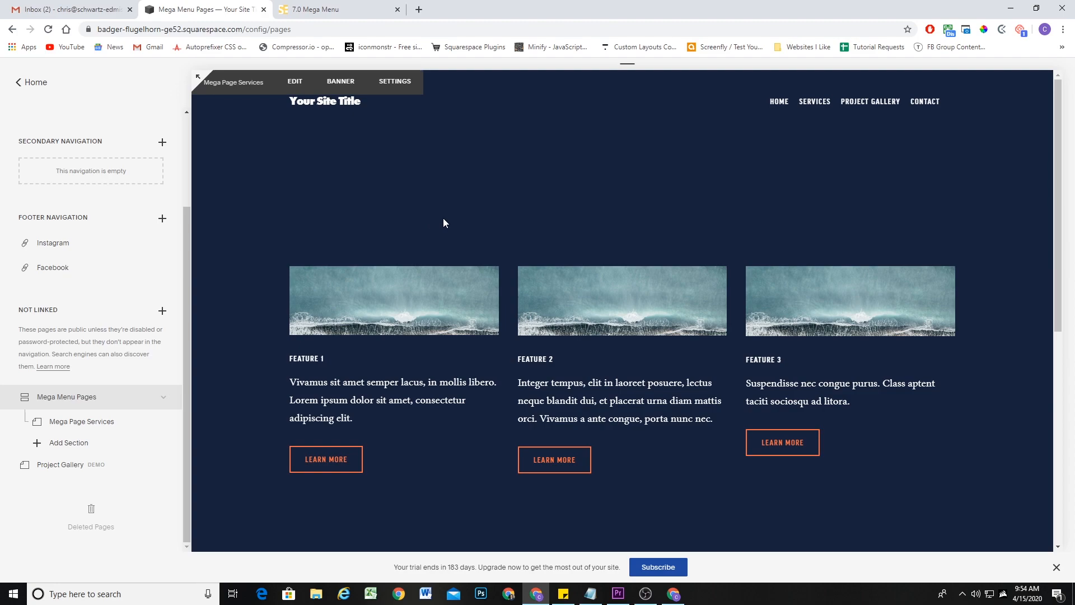
# Step: Return to the home page and check how the Services mega menu shows the banner background
pyautogui.click(348, 104)
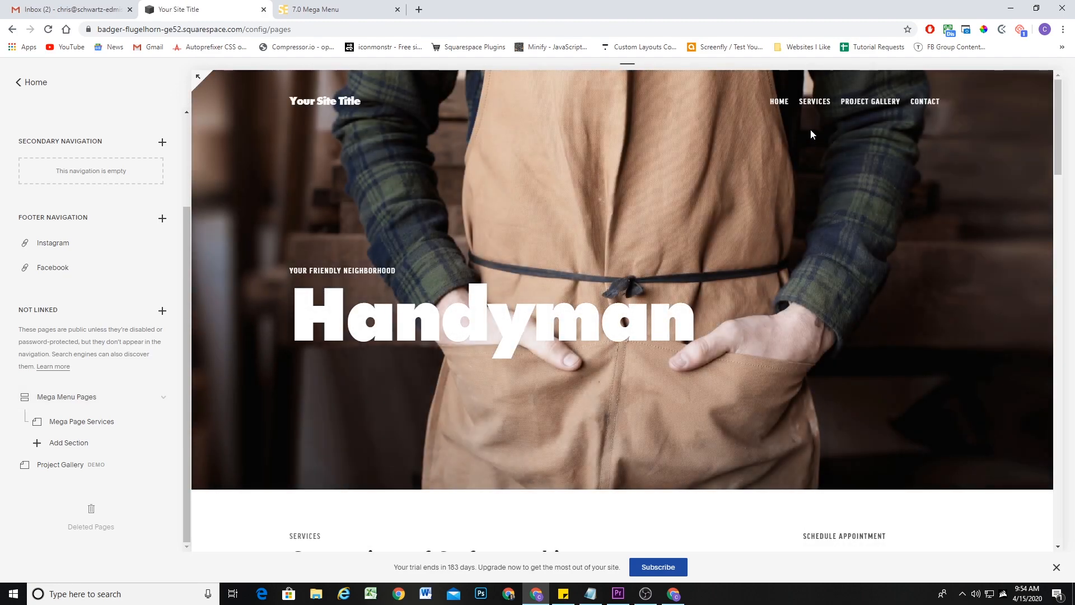
pyautogui.moveTo(811, 106)
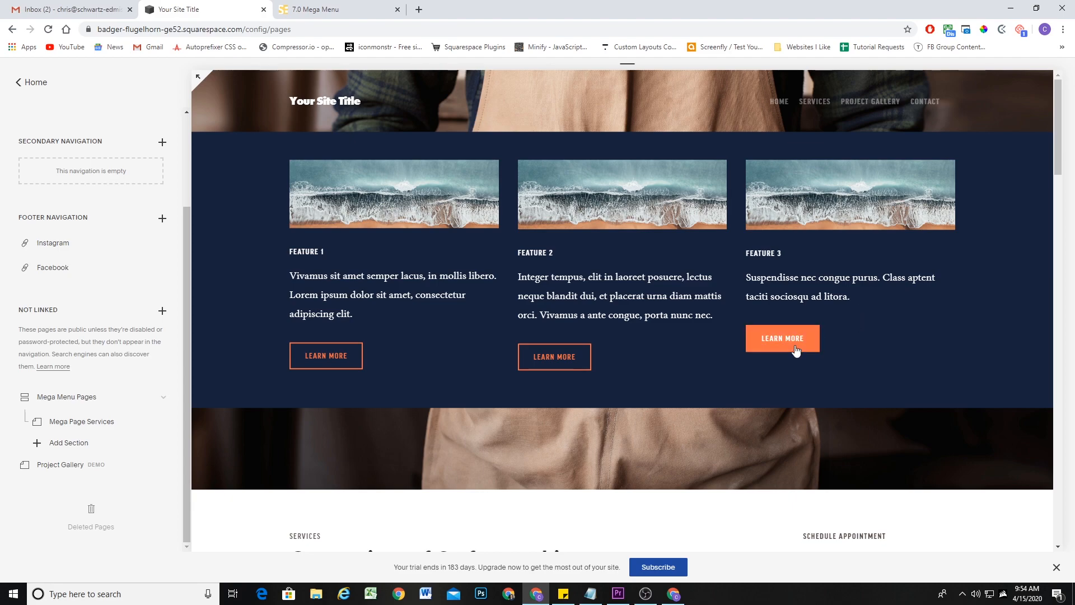
pyautogui.scroll(-3, 450, 217)
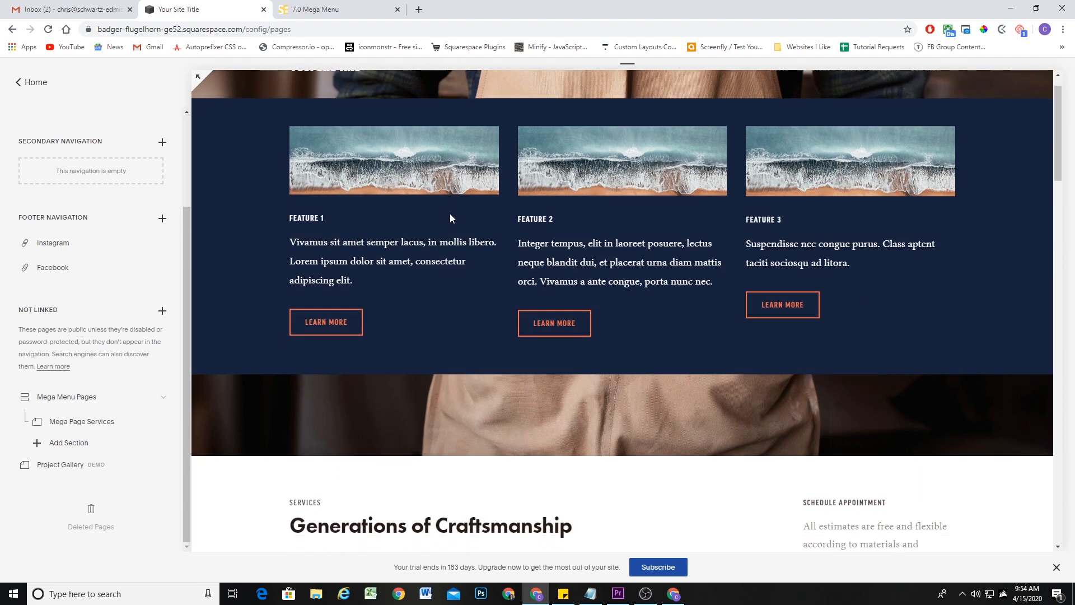
pyautogui.scroll(3, 460, 246)
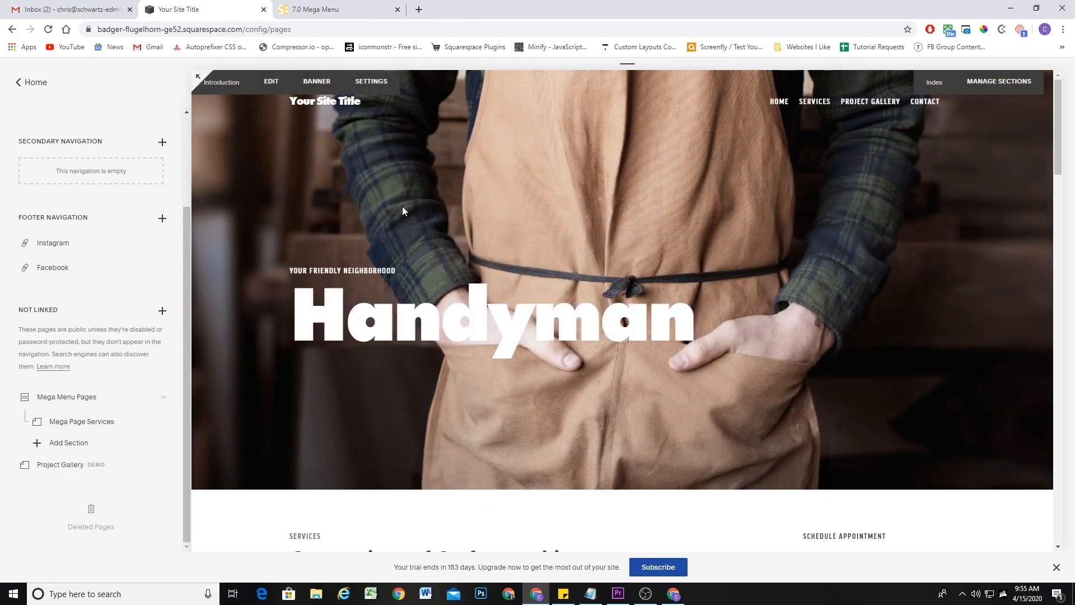
# Step: Create a Mega Project Gallery folder in the primary navigation, place it below Services and move the Project Gallery page into it
pyautogui.scroll(2, 91, 271)
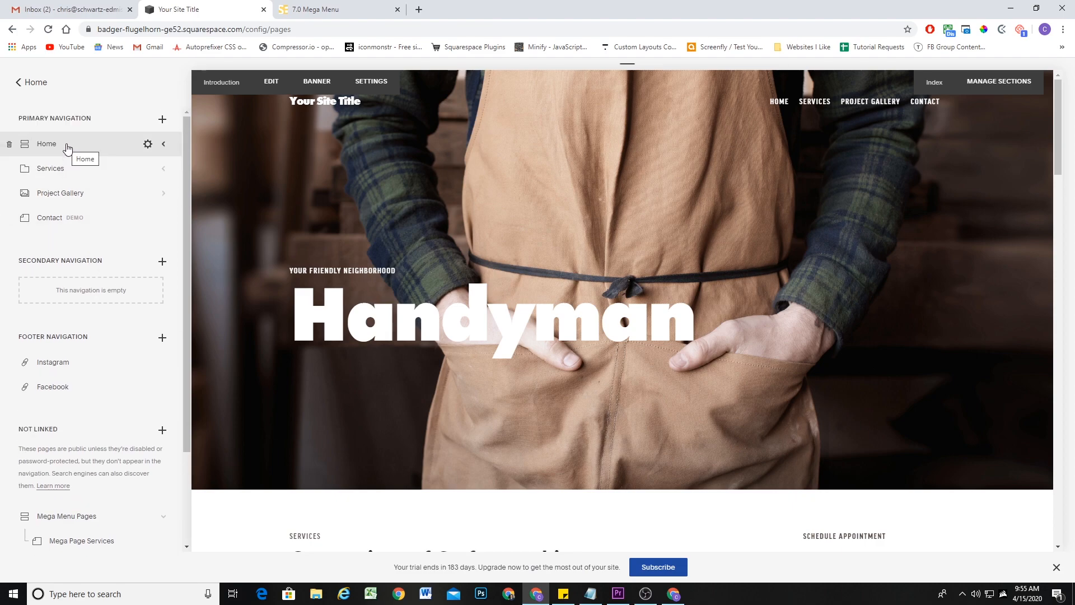
pyautogui.click(163, 122)
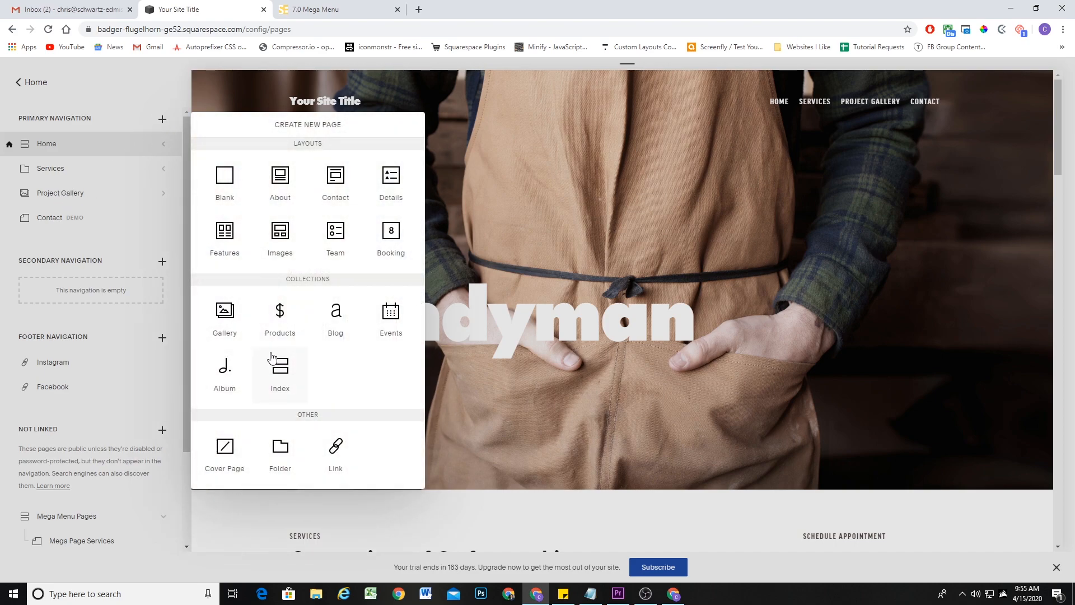
pyautogui.click(286, 451)
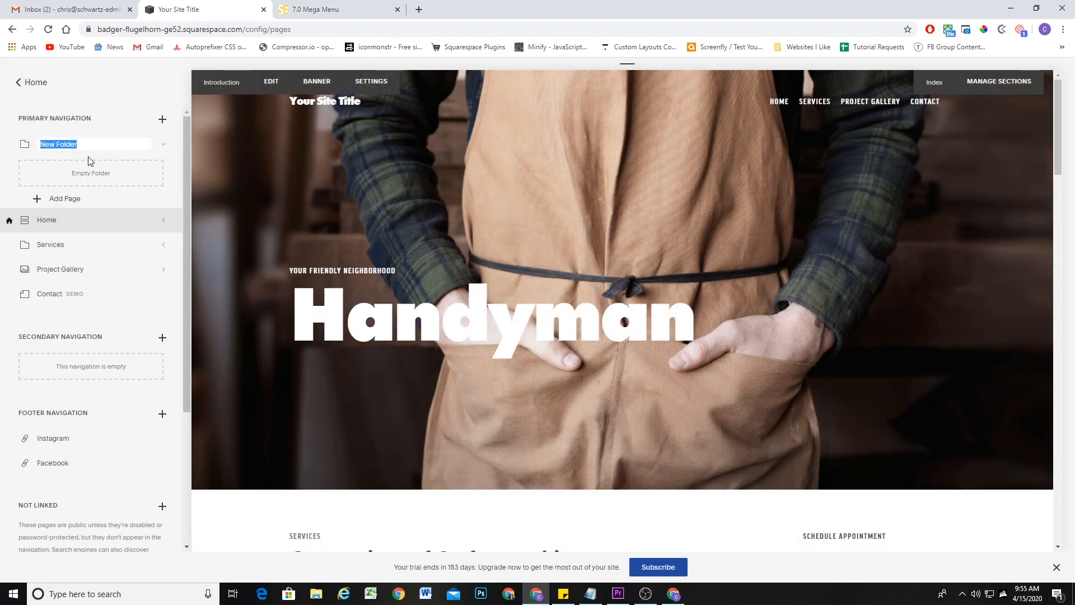
pyautogui.write('Mega Project Gallery')
pyautogui.press('Return')
pyautogui.moveTo(84, 145); pyautogui.dragTo(79, 199)
pyautogui.moveTo(53, 269); pyautogui.dragTo(57, 219)
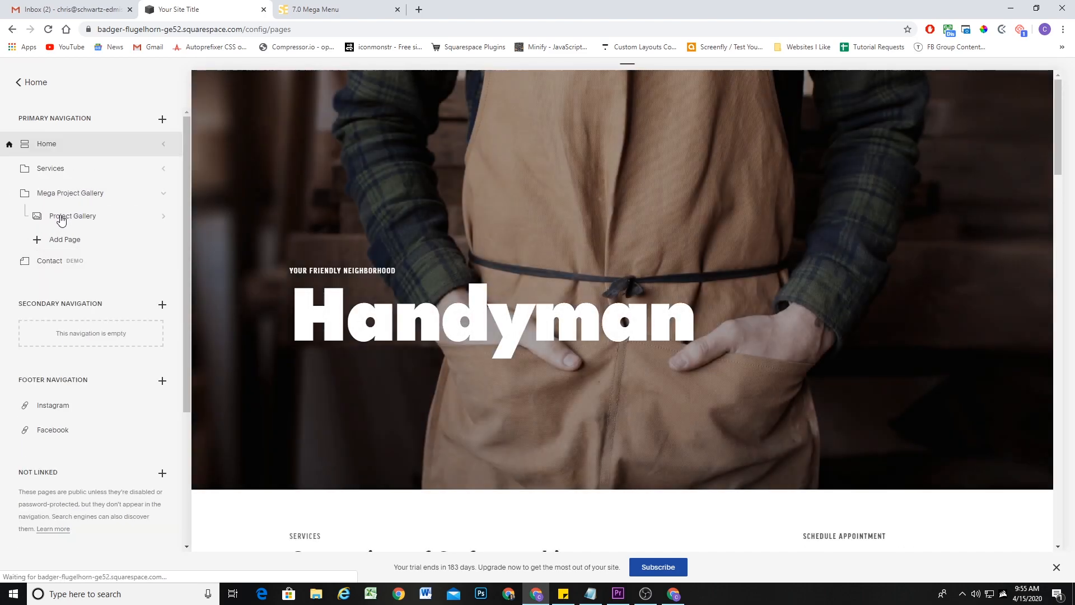
# Step: Create a blank unlinked page named Mega Page Project Gallery and move it into Mega Menu Pages below Mega Page Services
pyautogui.scroll(-3, 140, 212)
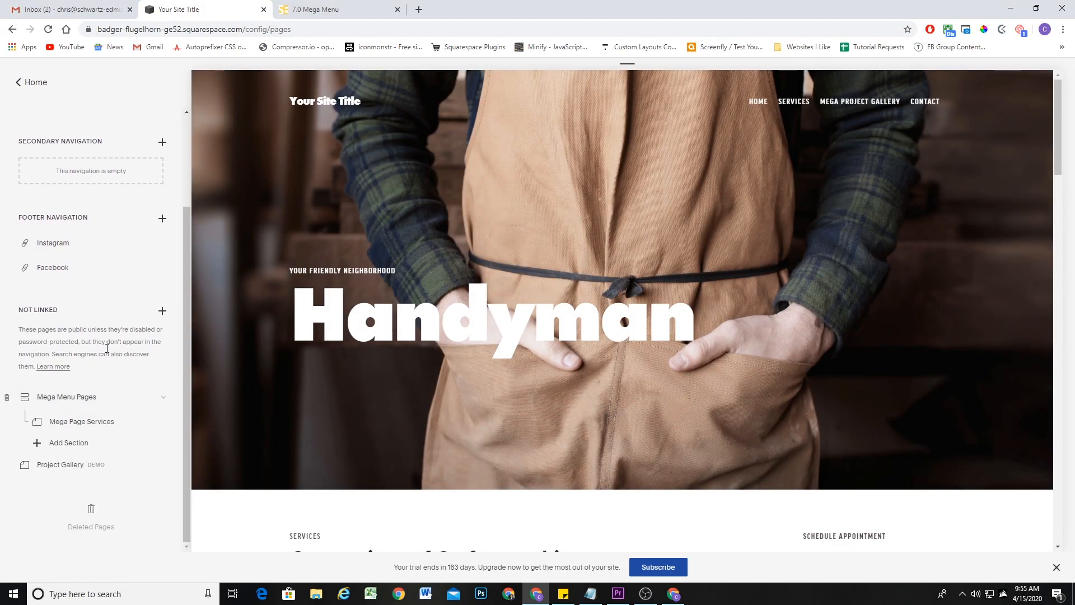
pyautogui.click(163, 310)
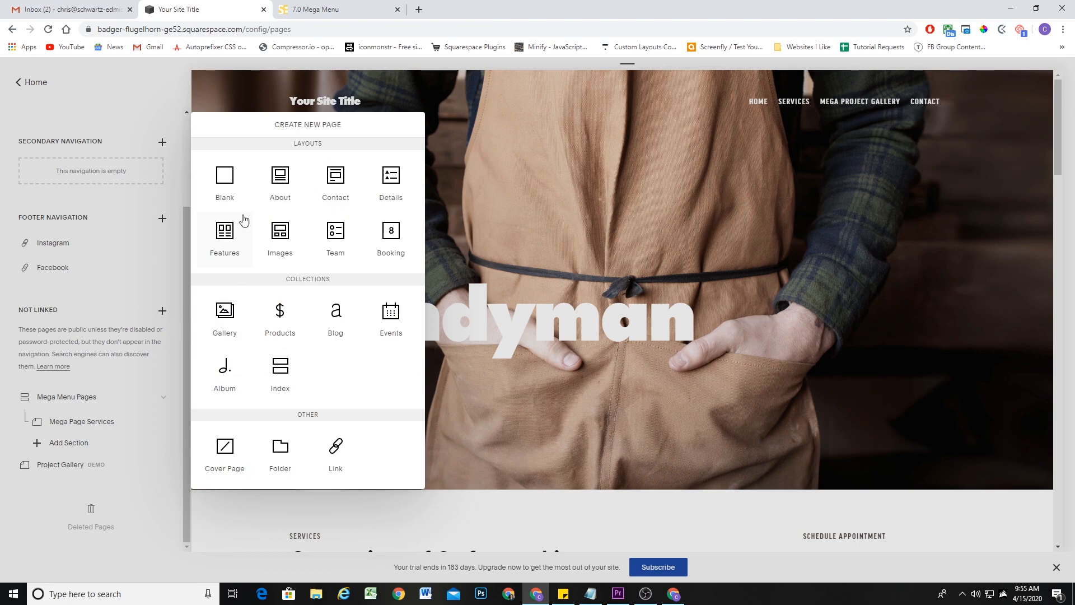
pyautogui.click(219, 172)
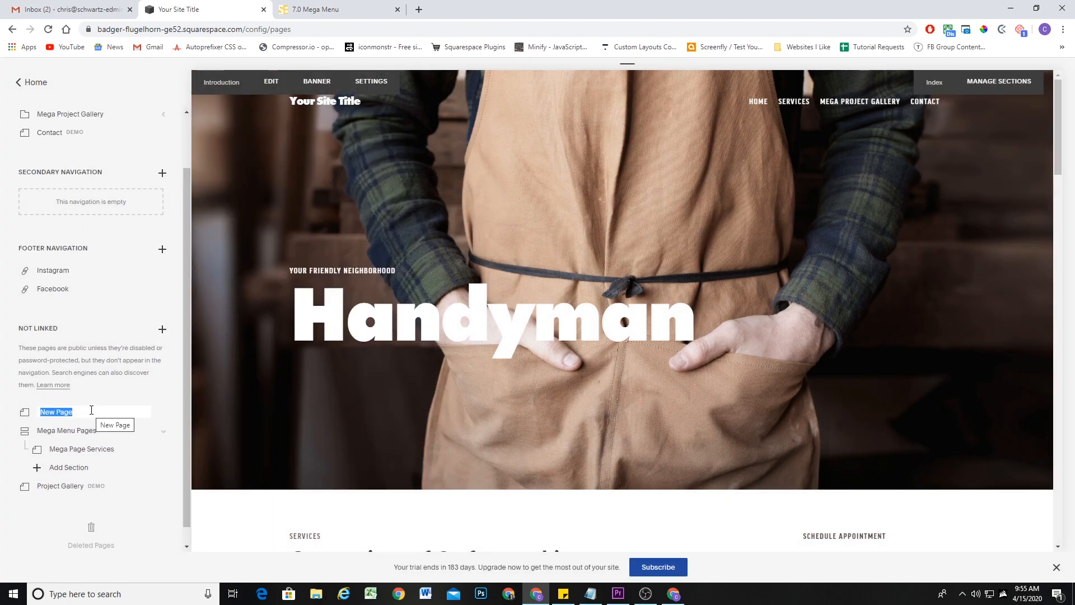
pyautogui.write('Mega P')
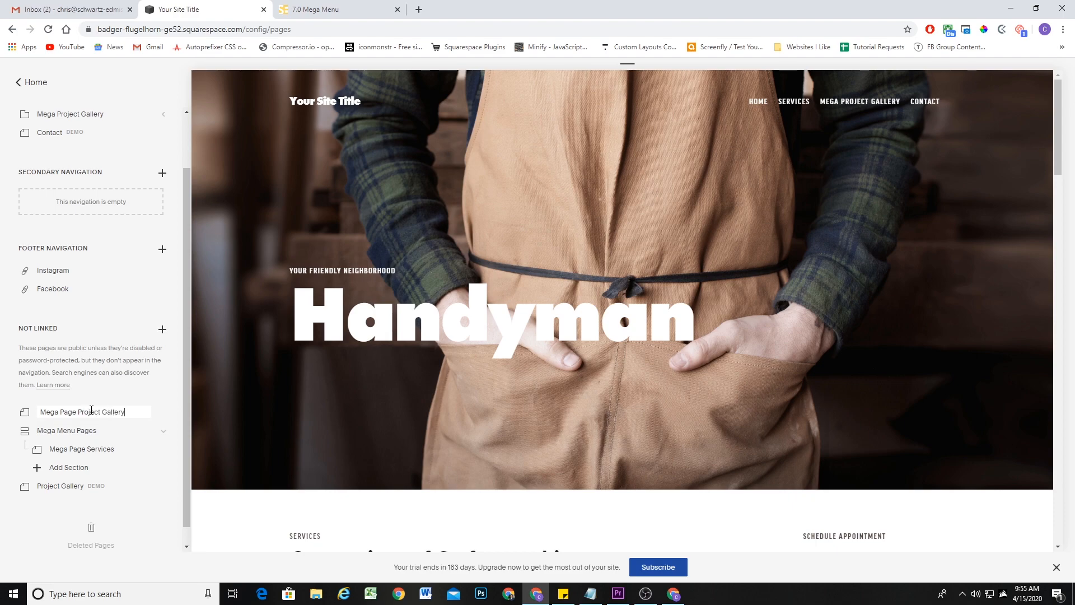
pyautogui.press('Return')
pyautogui.click(91, 410)
pyautogui.moveTo(73, 413); pyautogui.dragTo(87, 448)
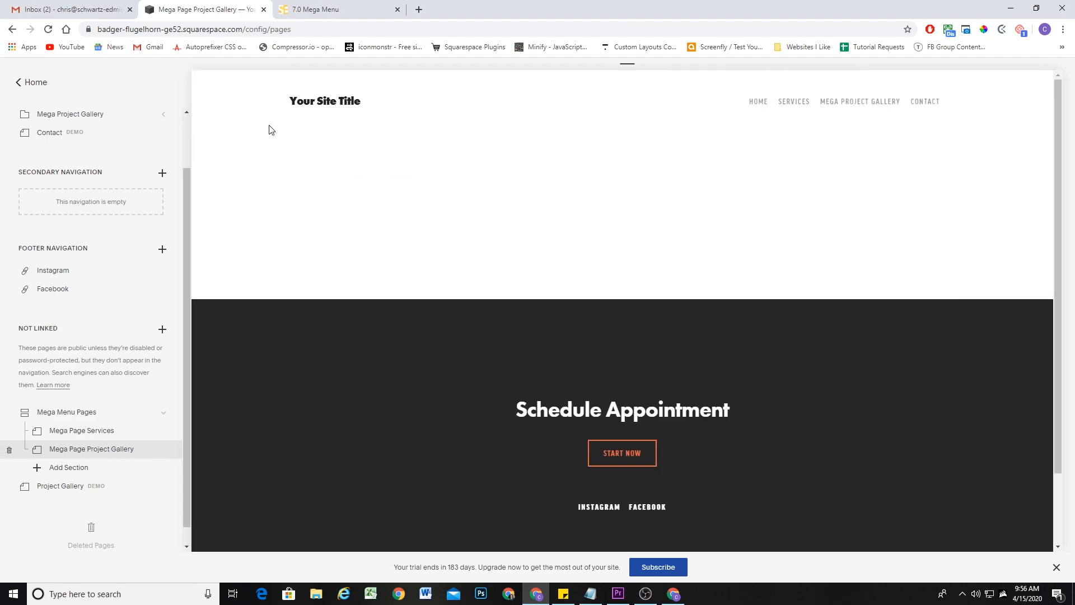
# Step: Edit the Mega Page Project Gallery content, adding "Our Projects" as a Heading 2 with a line of placeholder text beneath it
pyautogui.click(268, 130)
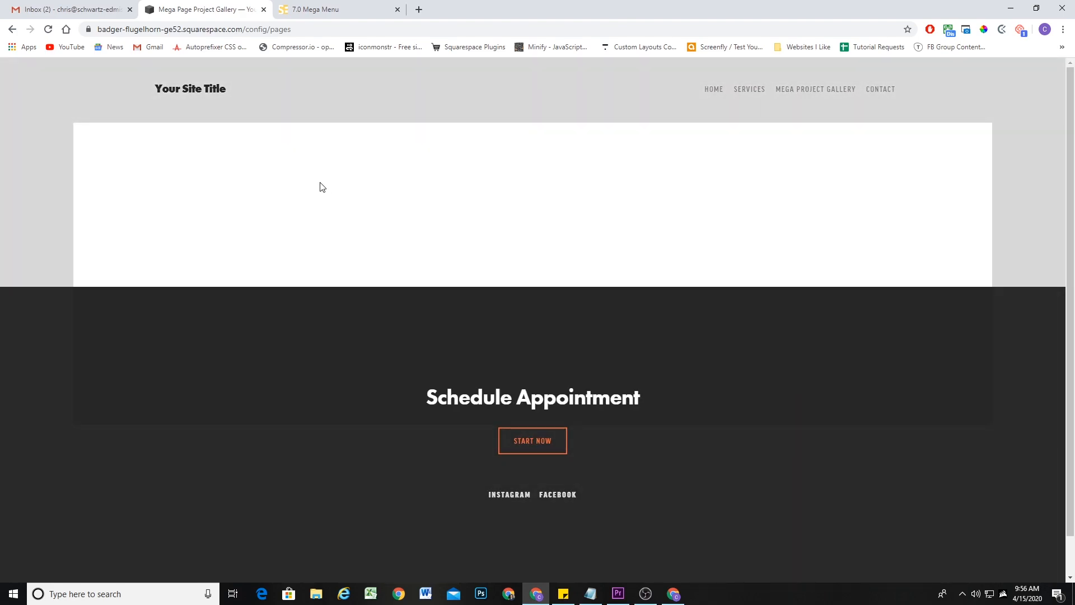
pyautogui.click(347, 208)
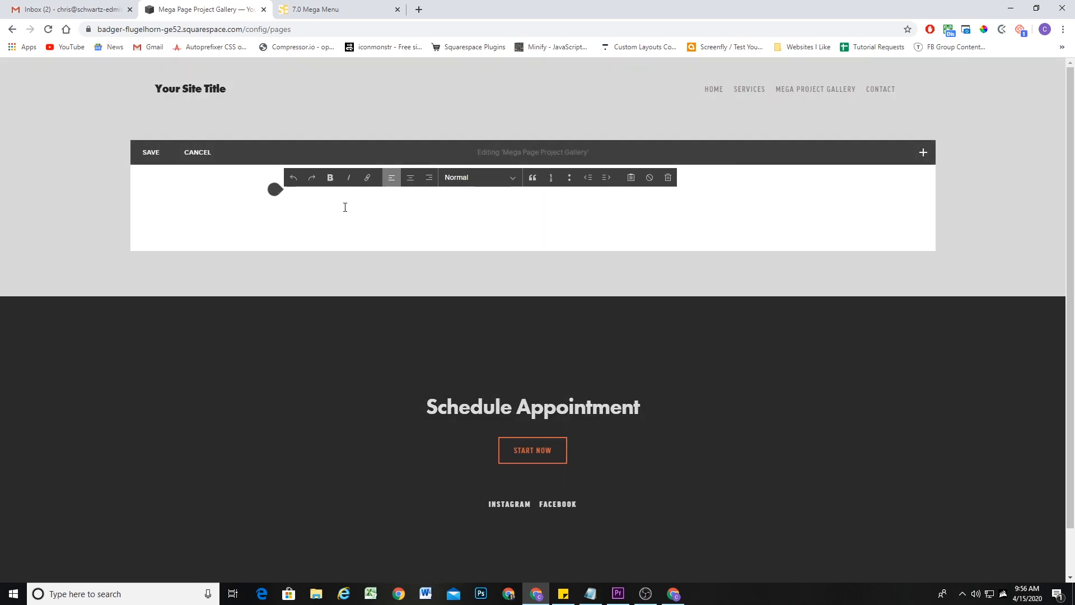
pyautogui.write('Our Projects')
pyautogui.tripleClick(355, 207)
pyautogui.click(479, 177)
pyautogui.click(464, 206)
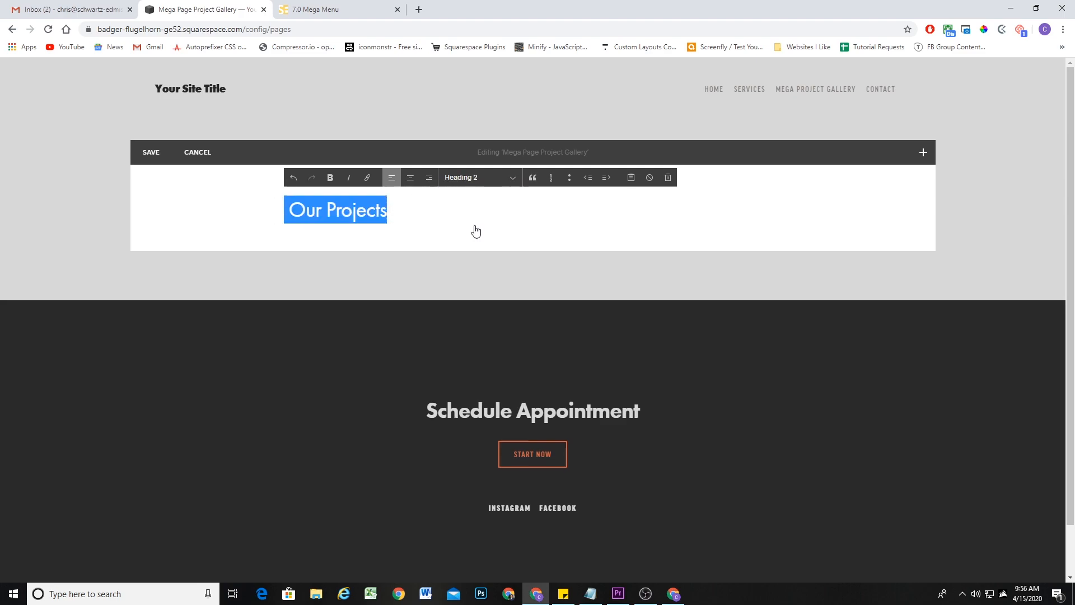
pyautogui.click(413, 215)
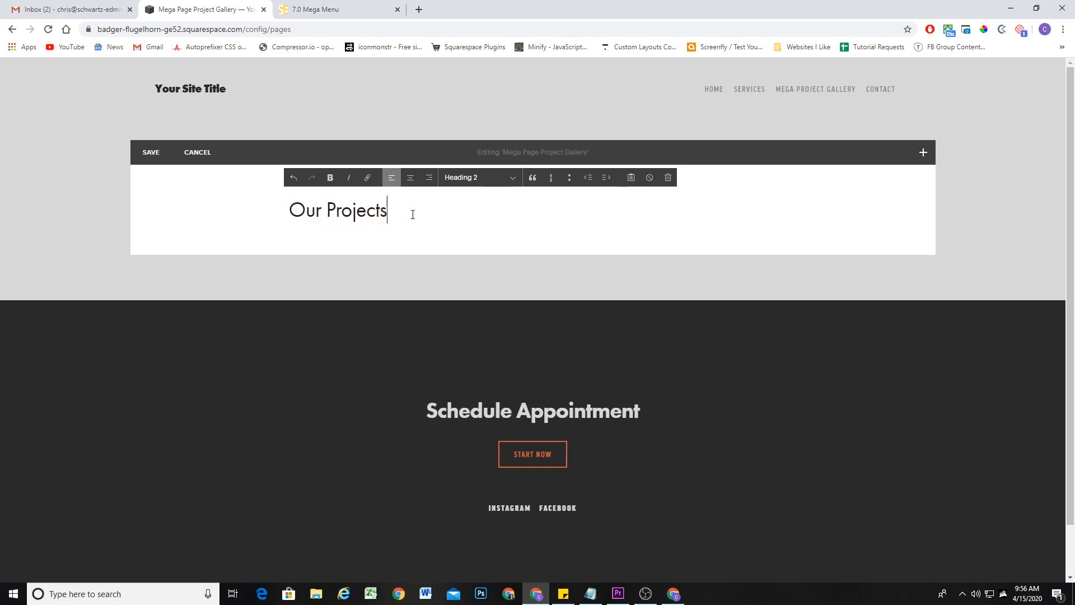
pyautogui.press('Return')
pyautogui.write('khfskdhf lsdfklsjflk slskdhfslkdhf sdklfhskldhf ksdjfhk fd')
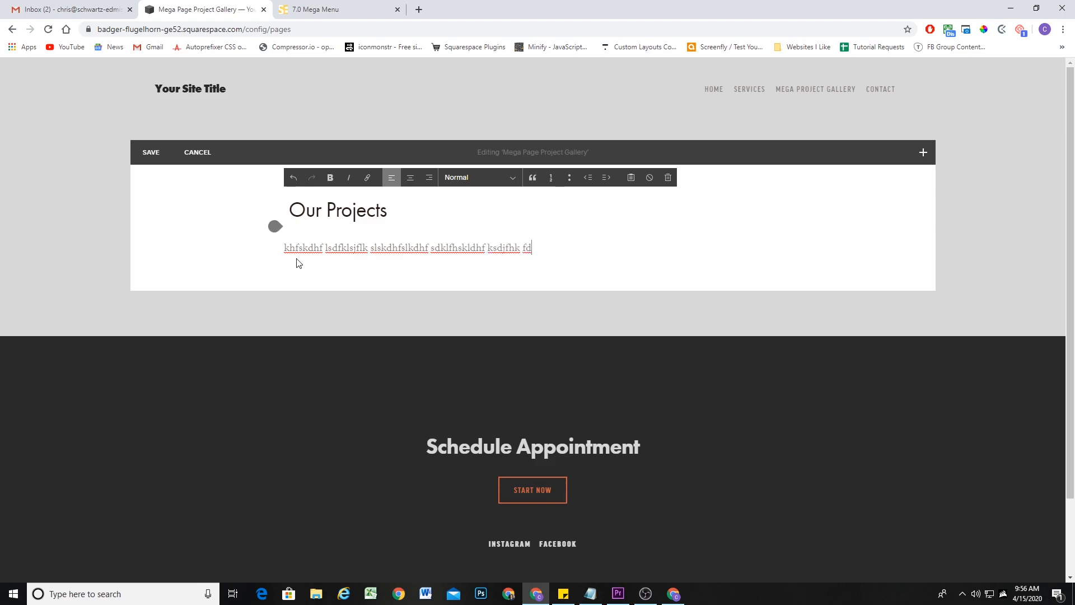
# Step: Add a Button block below the placeholder text, with size Small and the text "View All Projects"
pyautogui.click(275, 229)
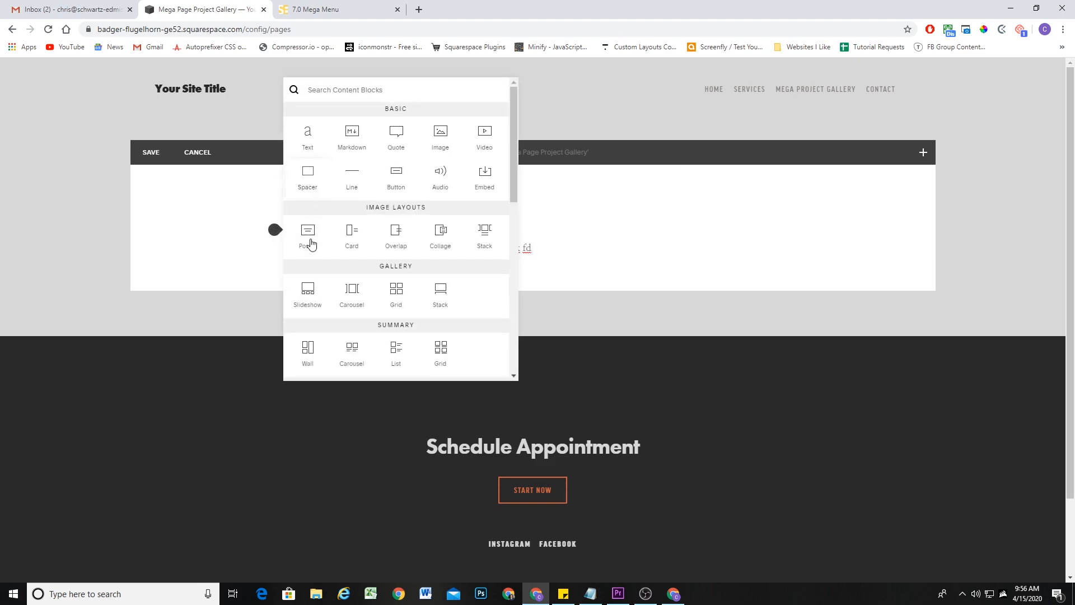
pyautogui.moveTo(396, 178); pyautogui.dragTo(370, 267)
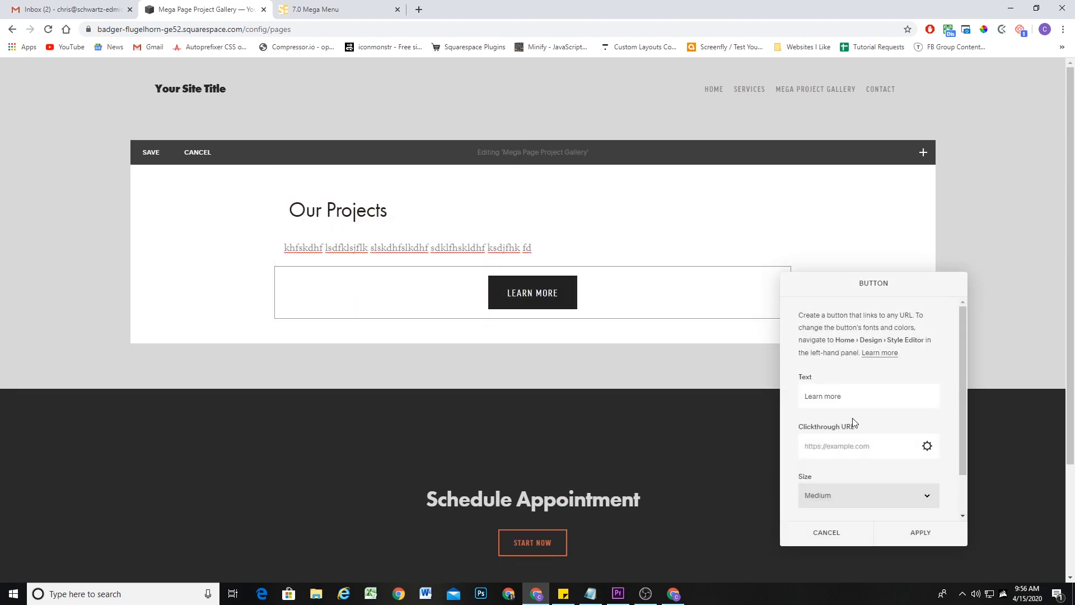
pyautogui.click(847, 496)
pyautogui.click(840, 512)
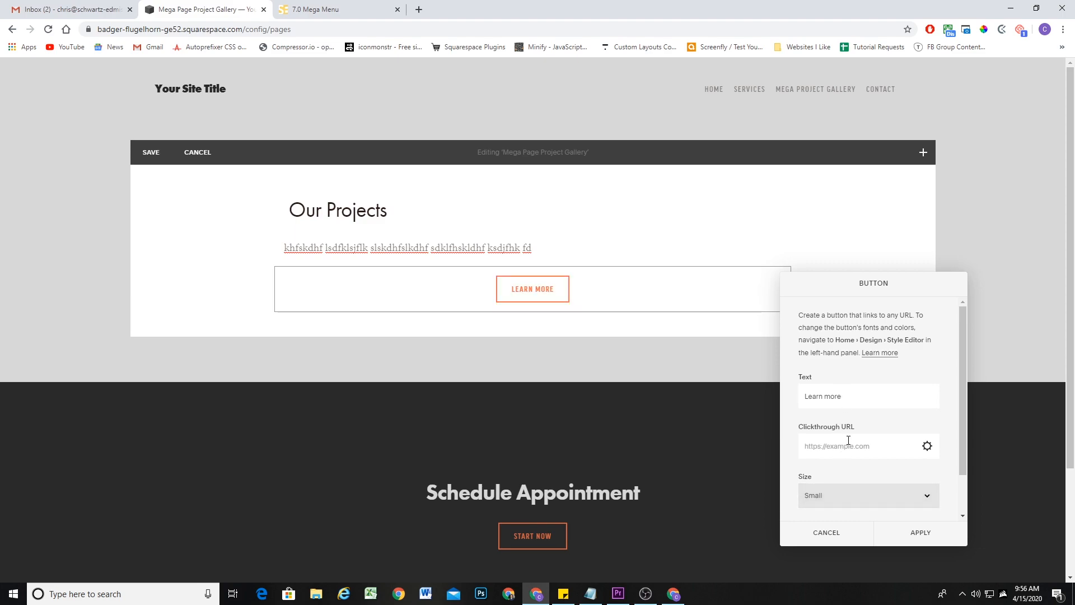
pyautogui.tripleClick(827, 397)
pyautogui.write('View All Projects')
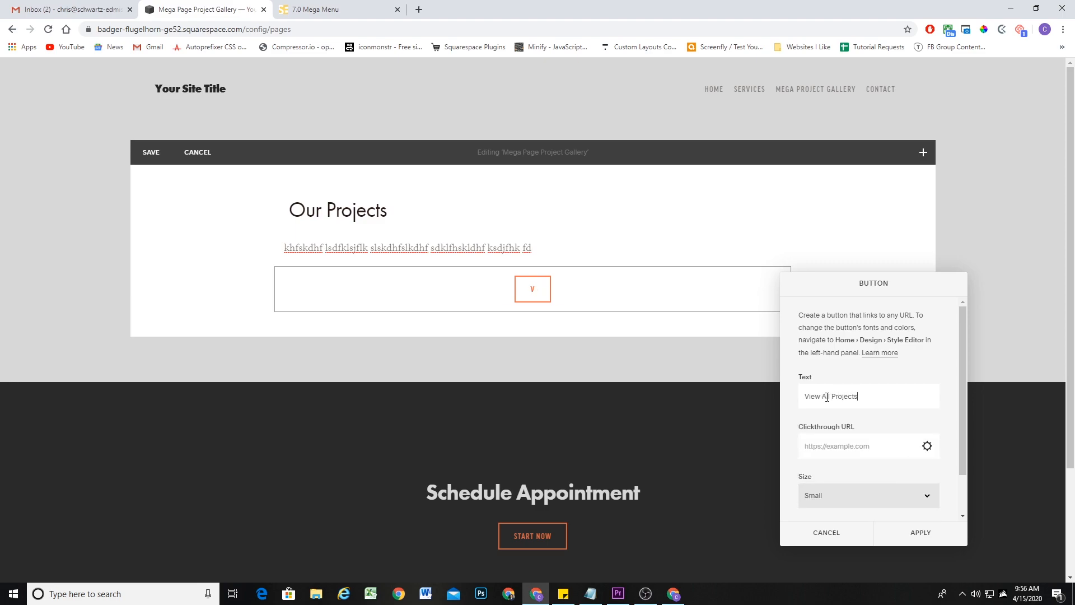
# Step: Set the View All Projects button's alignment to Left and apply the block settings
pyautogui.click(848, 495)
pyautogui.click(845, 495)
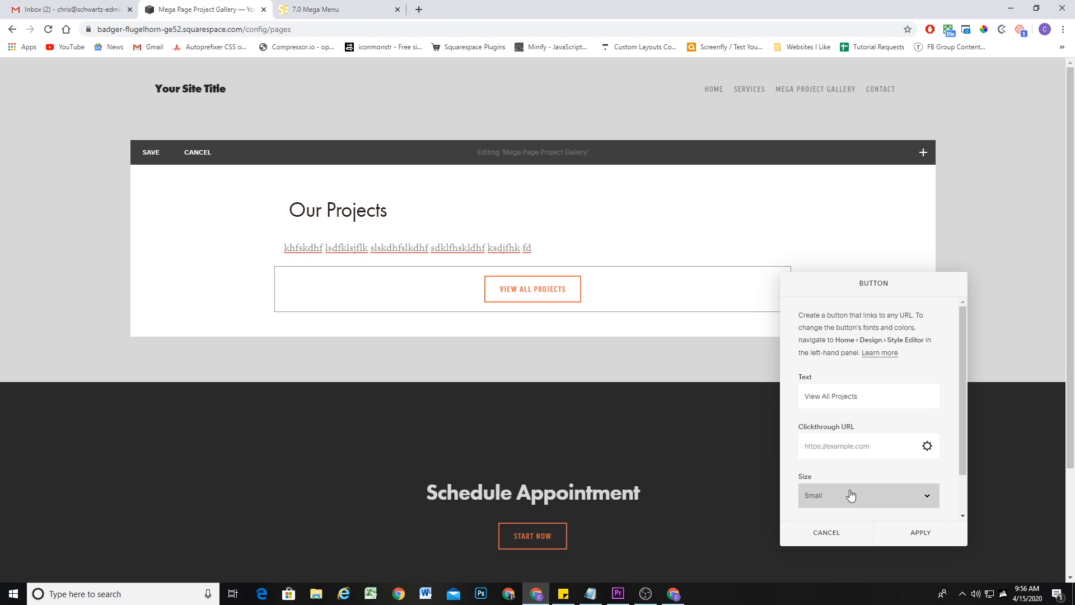
pyautogui.scroll(-1, 844, 466)
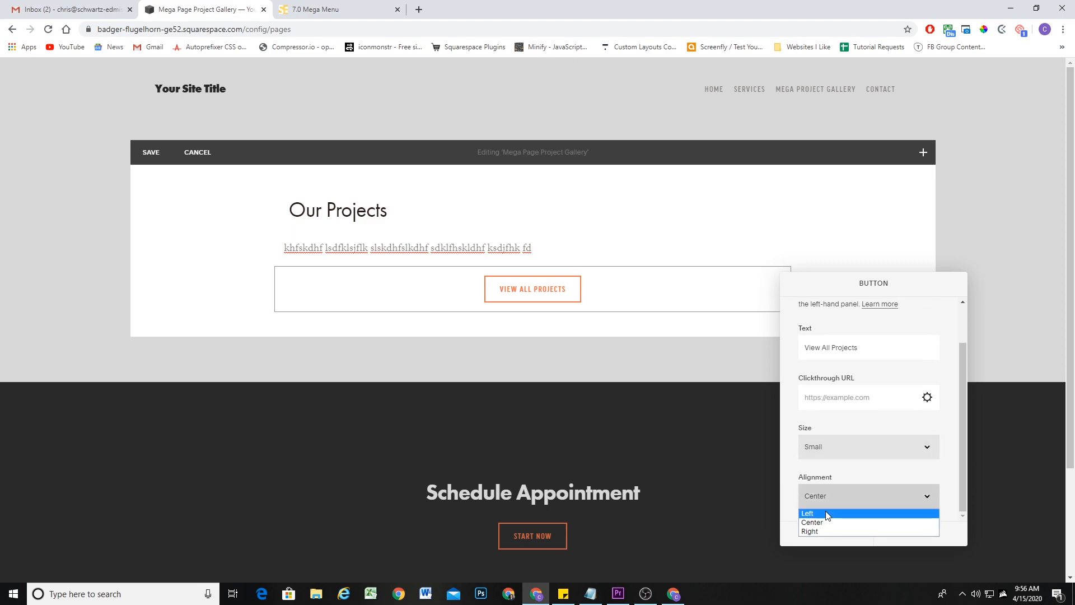
pyautogui.click(838, 513)
pyautogui.click(899, 533)
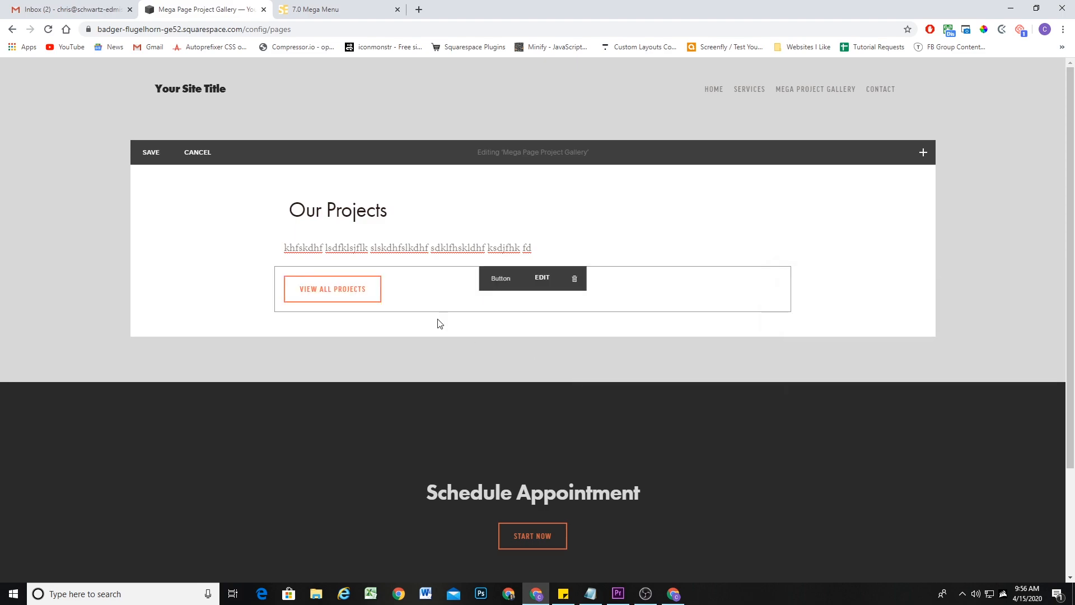
# Step: Add a Carousel summary block beside the Our Projects text and button, using Project Gallery as its content source
pyautogui.moveTo(274, 229); pyautogui.dragTo(275, 192)
pyautogui.click(274, 191)
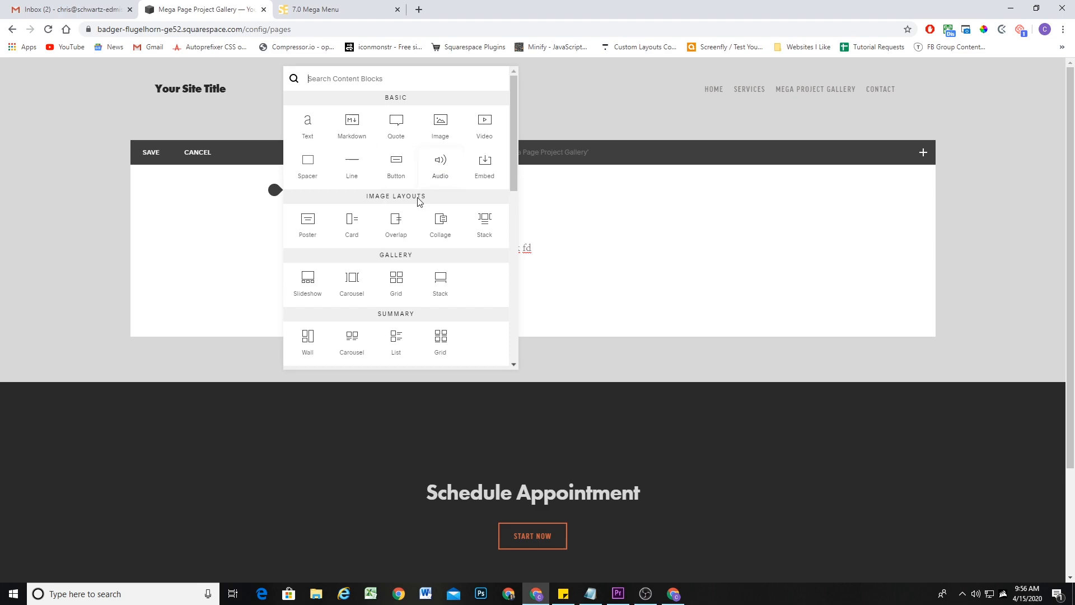
pyautogui.scroll(-1, 427, 271)
pyautogui.moveTo(350, 287); pyautogui.dragTo(812, 218)
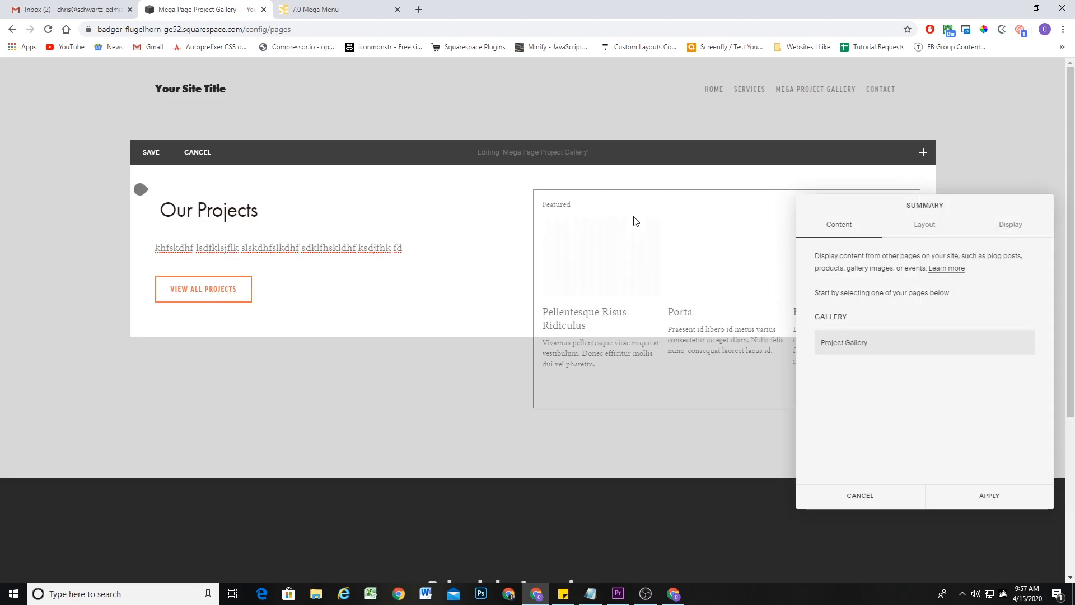
pyautogui.click(861, 340)
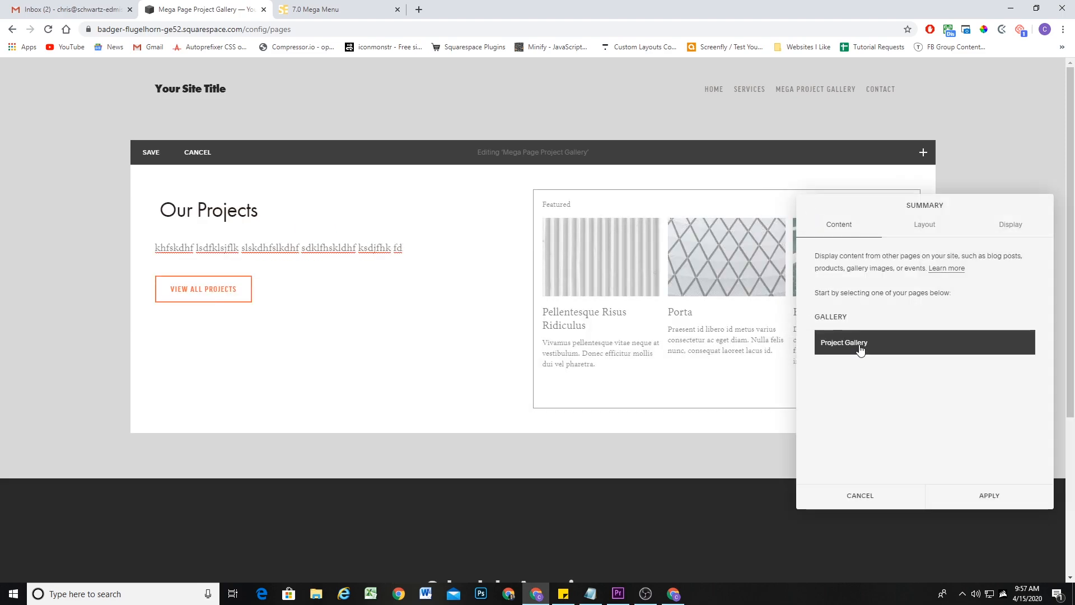
# Step: Set the carousel's primary metadata to None, widen its column to about two thirds of the content width, and apply the settings
pyautogui.click(925, 224)
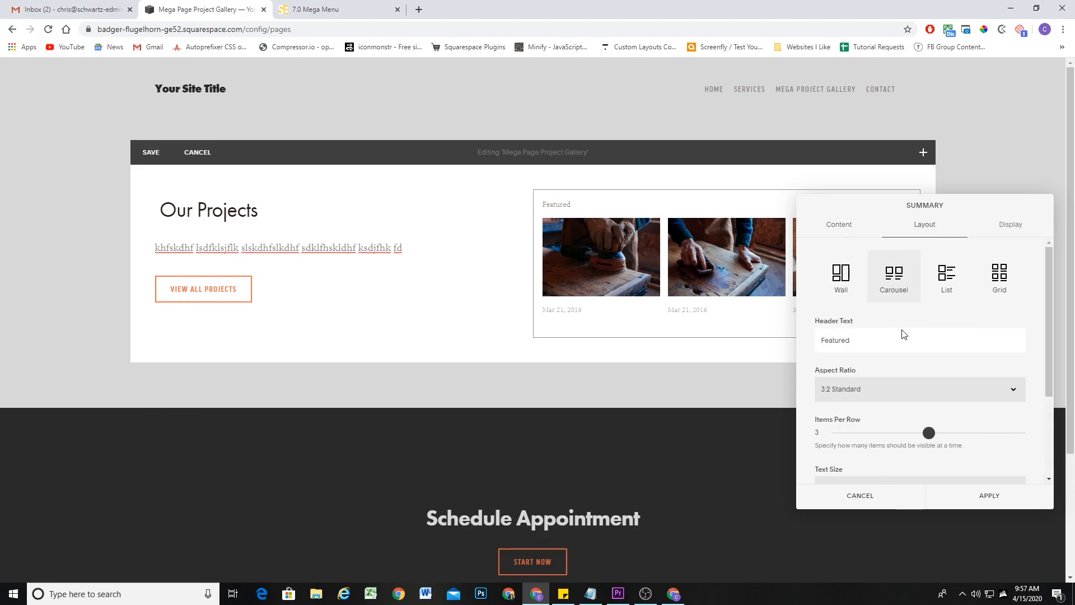
pyautogui.scroll(-3, 892, 420)
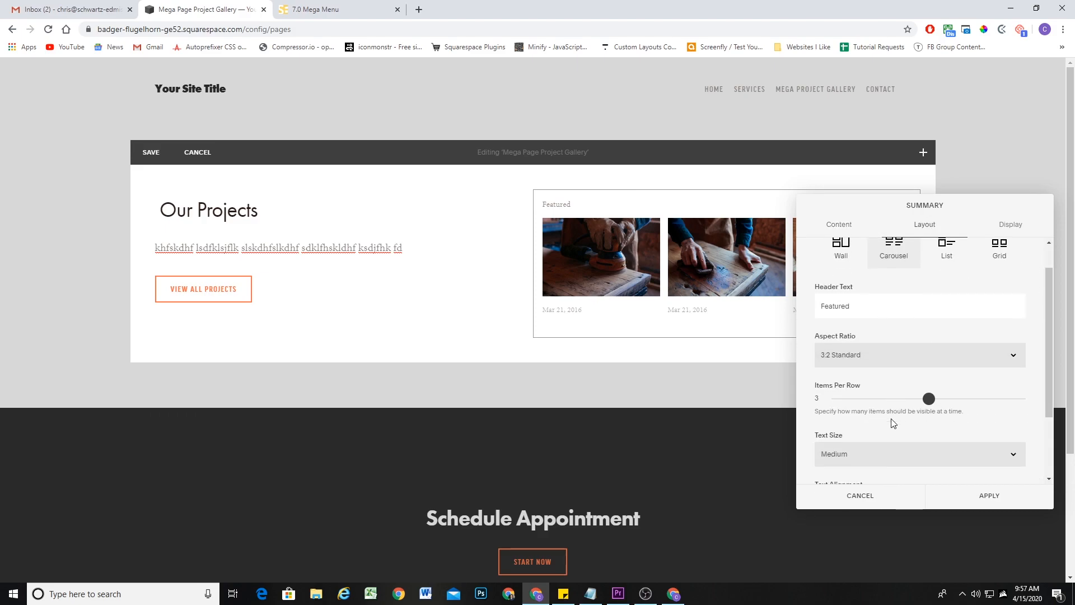
pyautogui.click(991, 224)
pyautogui.click(852, 283)
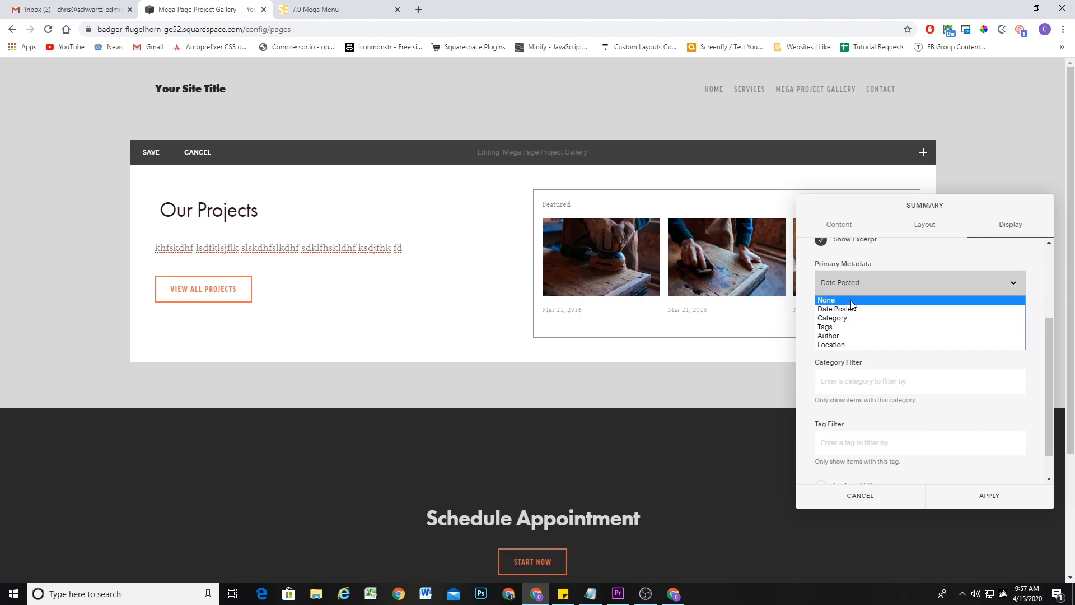
pyautogui.click(851, 300)
pyautogui.scroll(2, 901, 381)
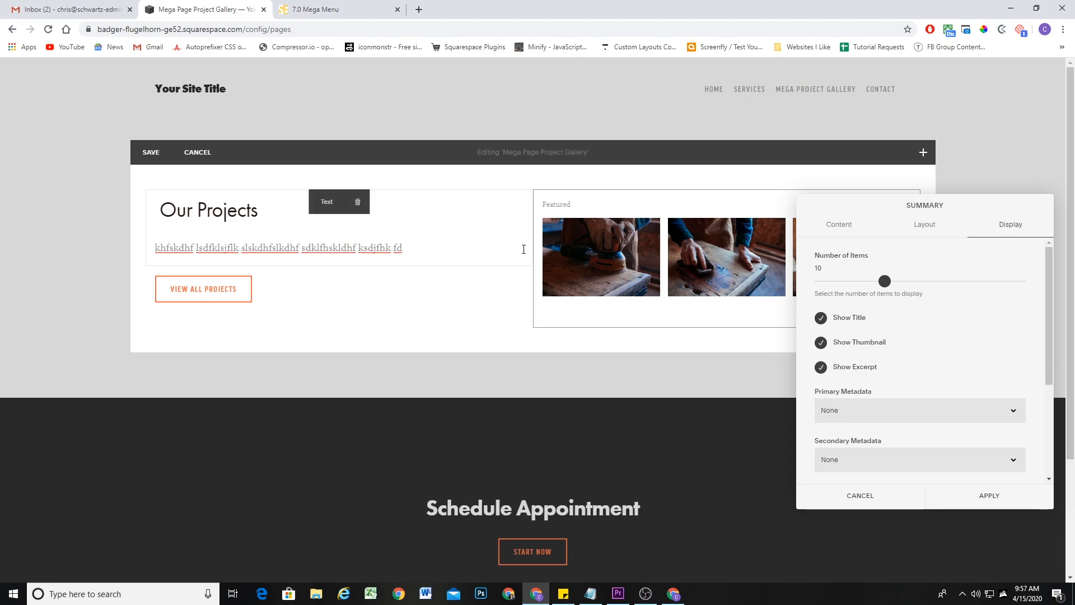
pyautogui.moveTo(530, 243); pyautogui.dragTo(401, 243)
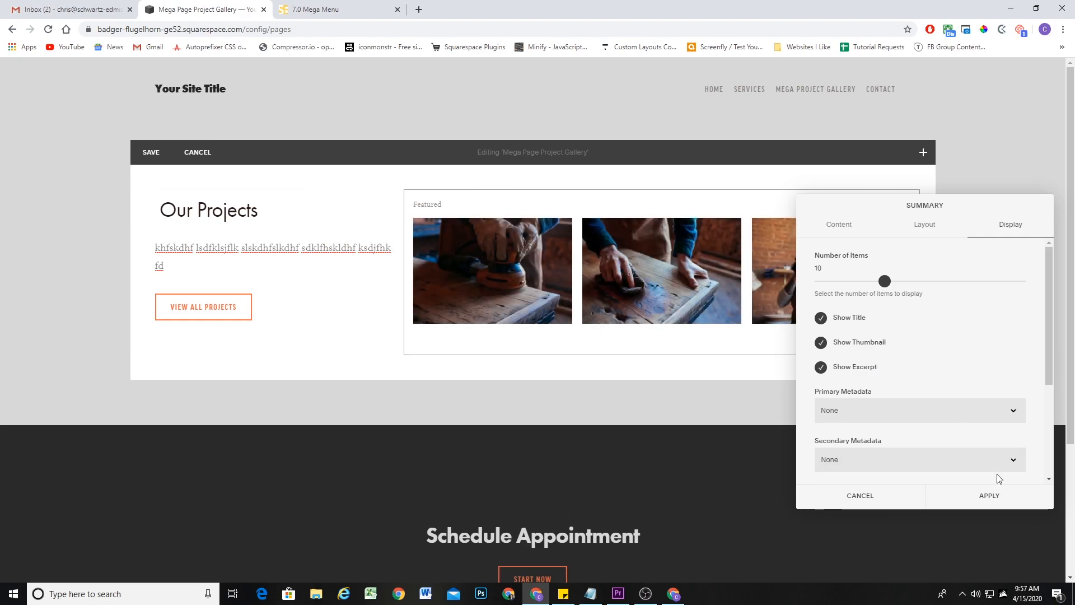
pyautogui.click(999, 495)
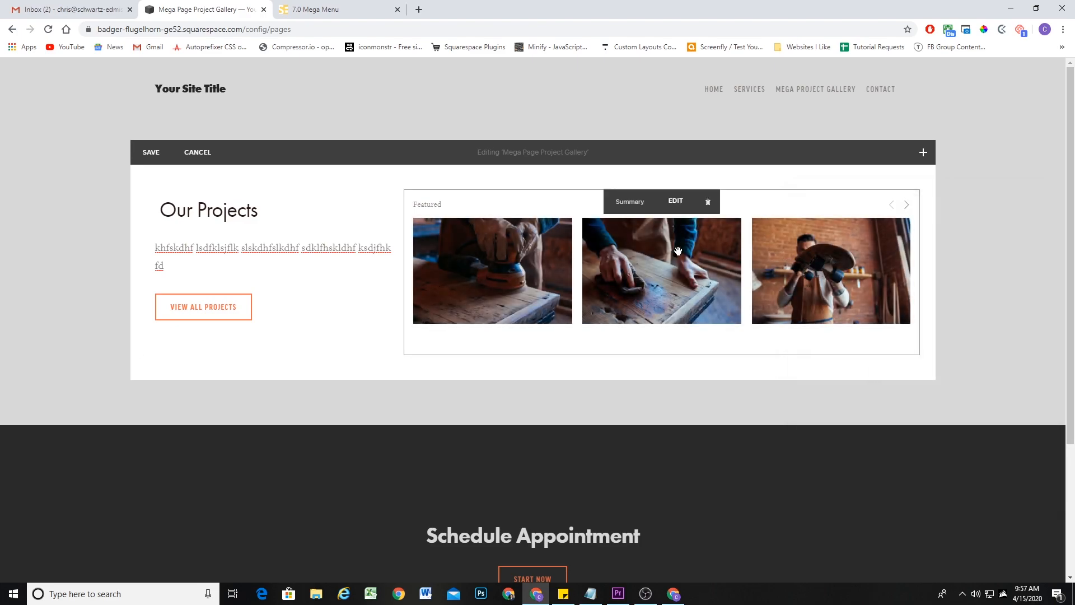
# Step: Extend the placeholder text under Our Projects, save the page, and preview the Project Gallery mega menu from the home page
pyautogui.click(208, 262)
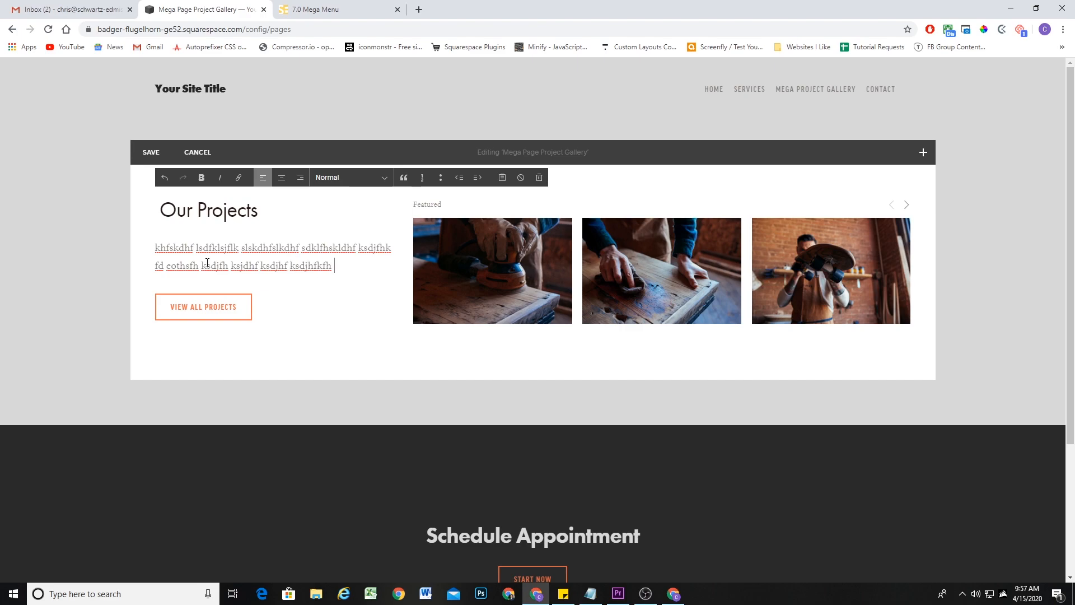
pyautogui.click(150, 155)
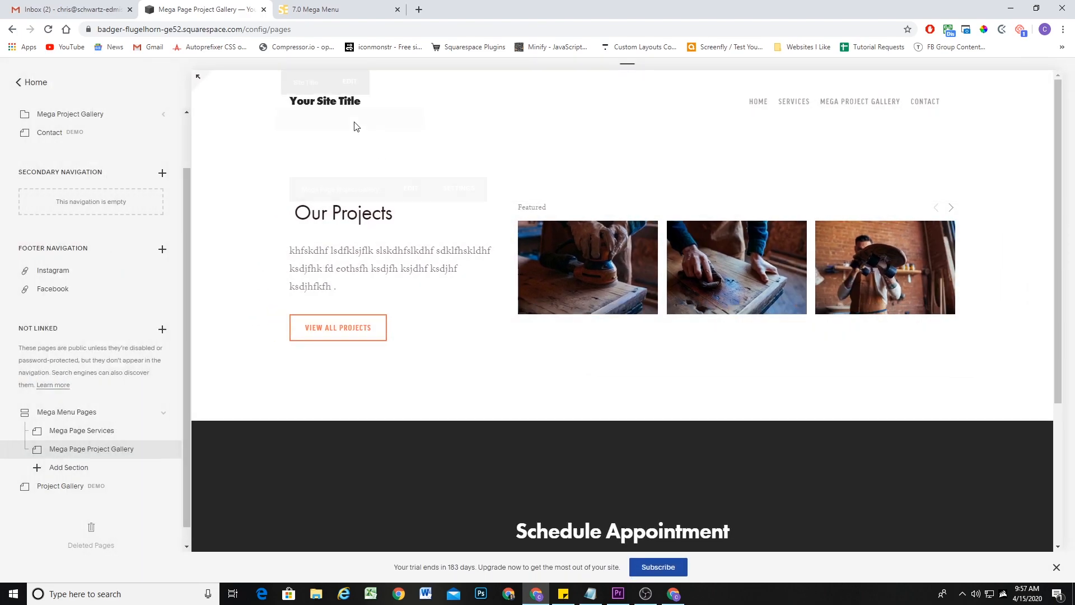
pyautogui.click(347, 103)
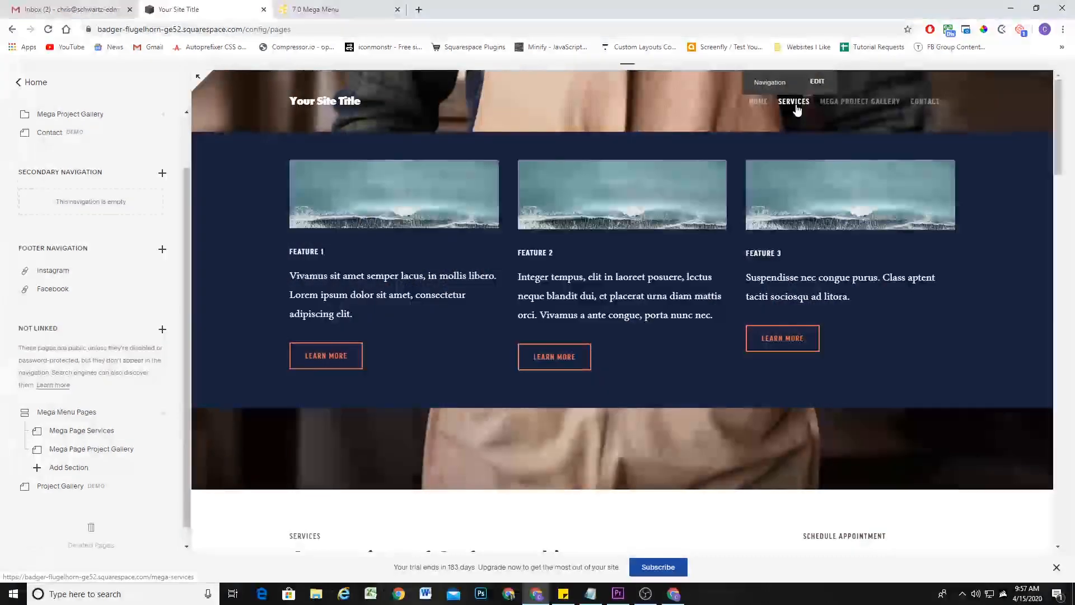
pyautogui.moveTo(837, 107)
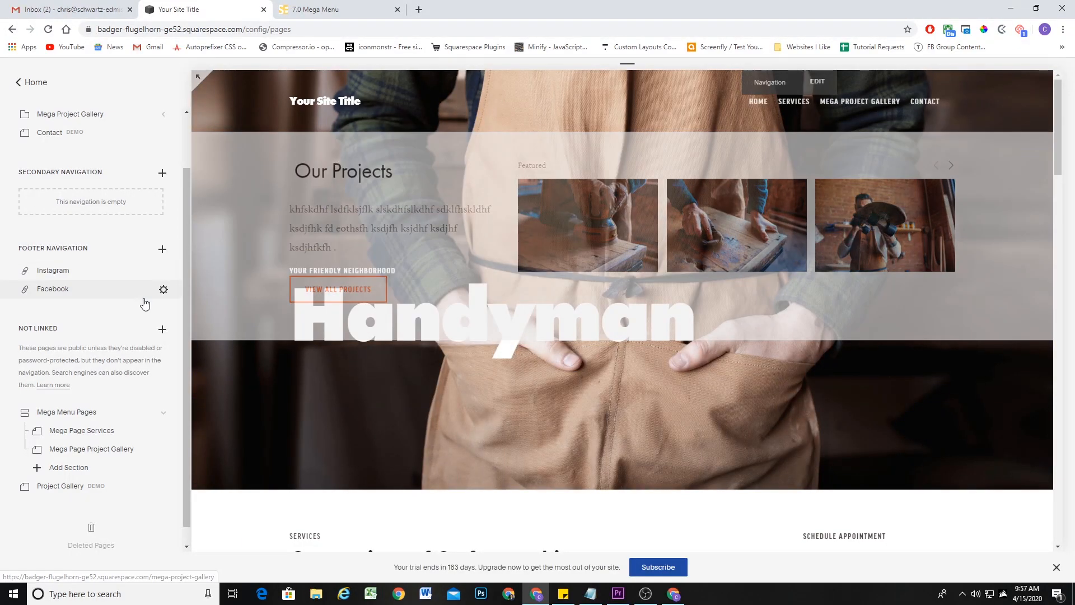
# Step: Change the Mega Project Gallery folder's page title and navigation title to Project Gallery and save it
pyautogui.scroll(2, 96, 185)
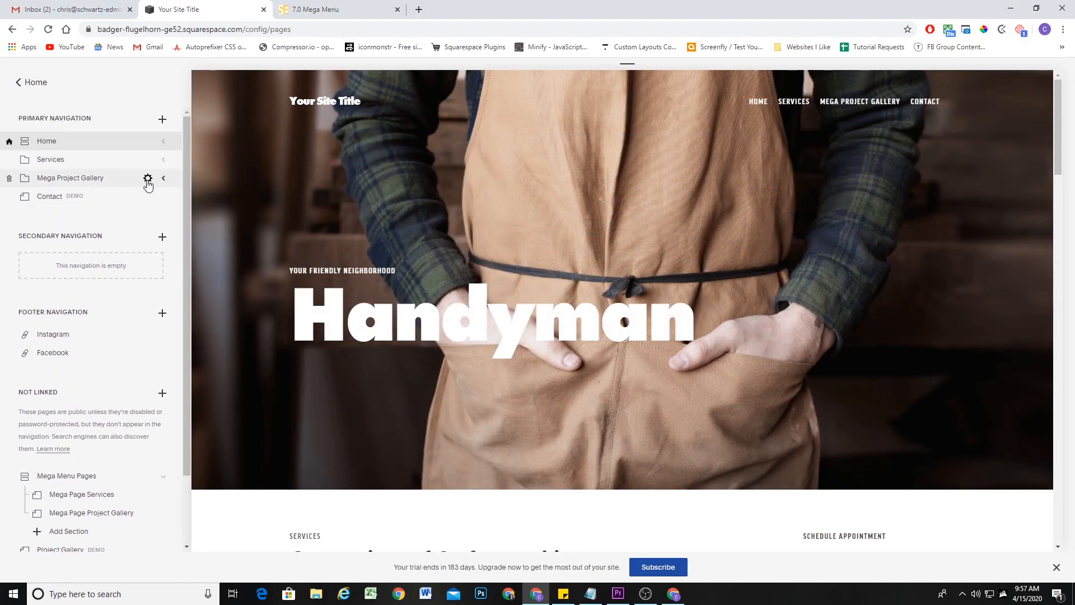
pyautogui.click(147, 178)
pyautogui.moveTo(472, 276); pyautogui.dragTo(446, 277)
pyautogui.press('BackSpace')
pyautogui.moveTo(471, 327); pyautogui.dragTo(446, 329)
pyautogui.press('BackSpace')
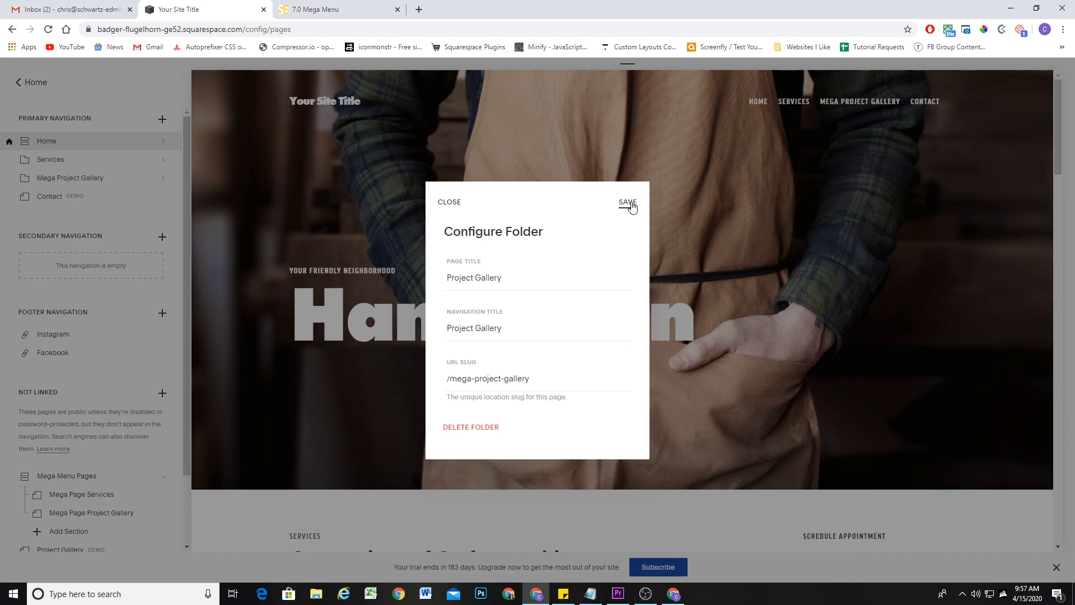
pyautogui.click(629, 203)
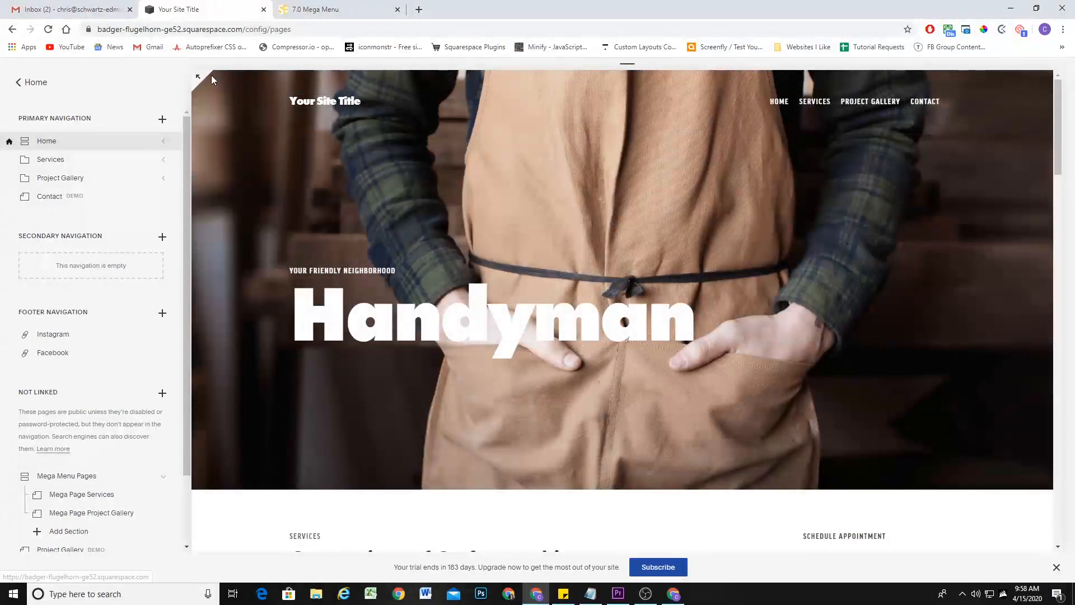
# Step: Preview the Services and Project Gallery mega menus in the full-screen site view and again beside the Custom CSS editor
pyautogui.click(208, 77)
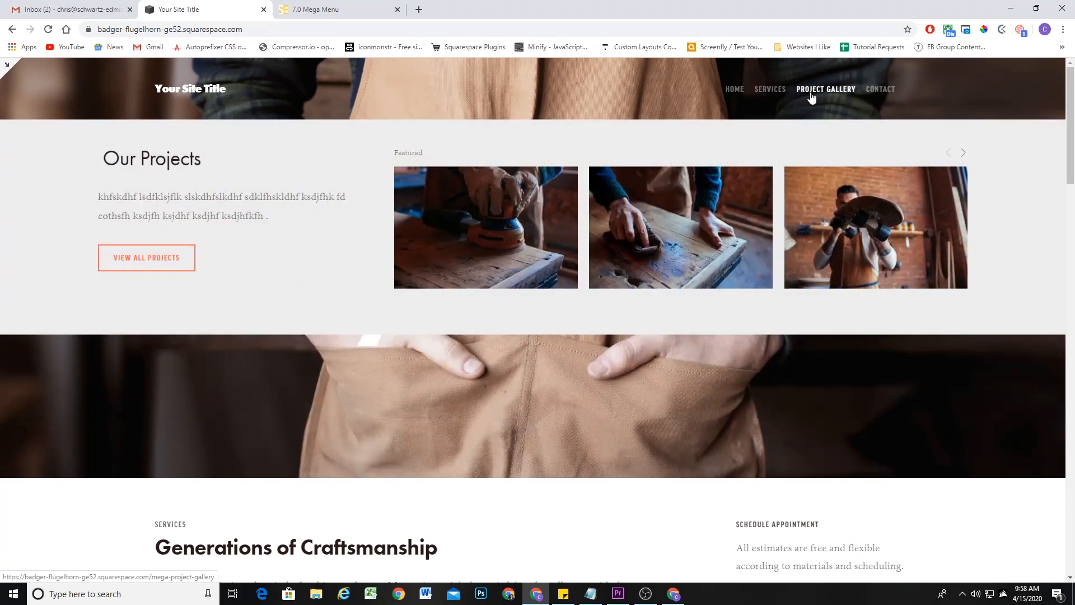
pyautogui.moveTo(769, 94)
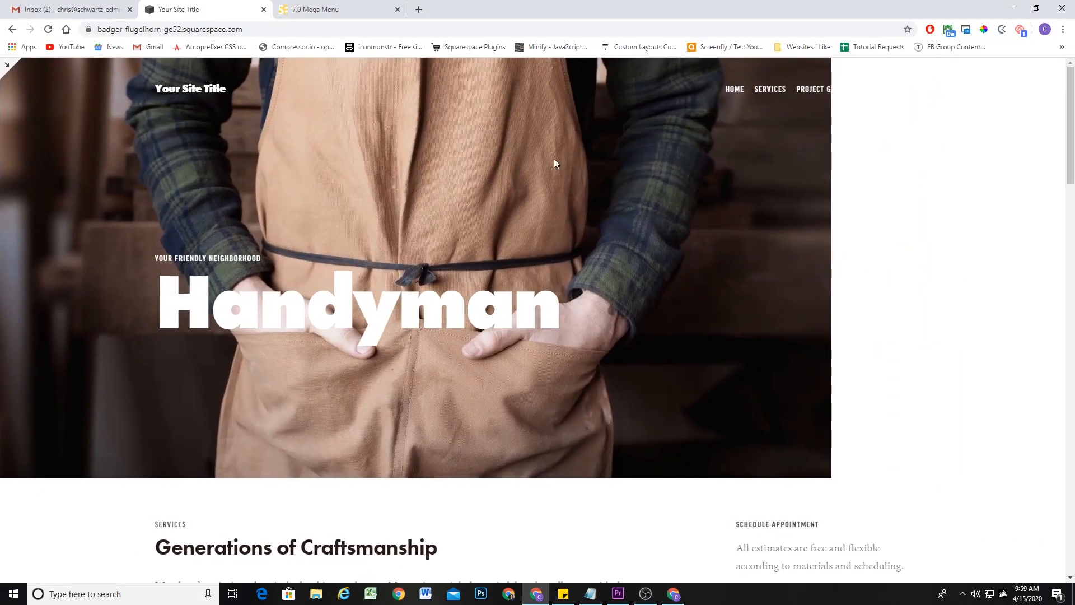
pyautogui.moveTo(803, 94)
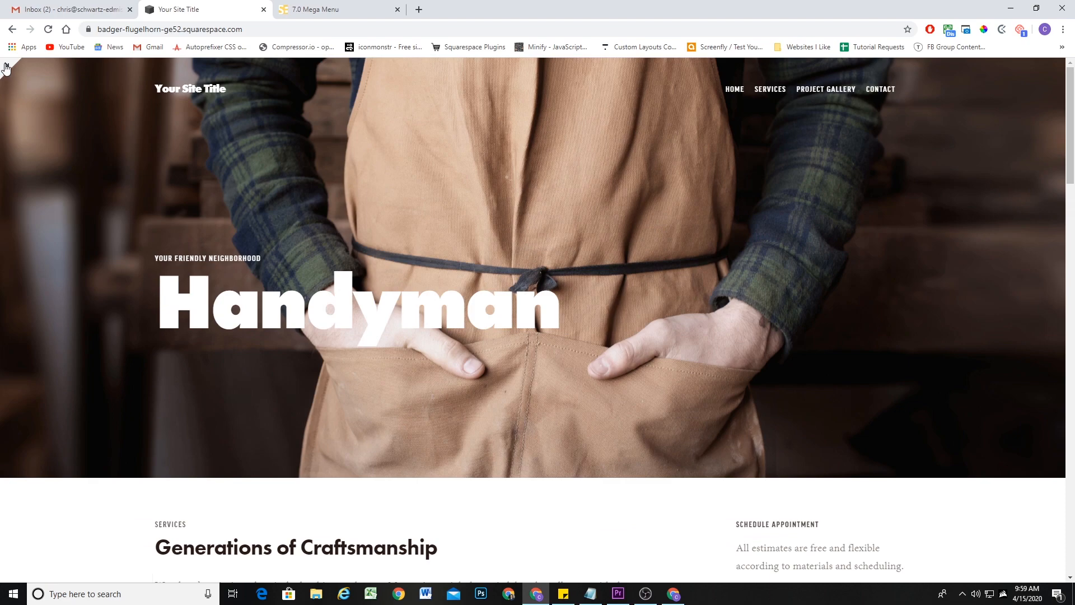
pyautogui.click(6, 65)
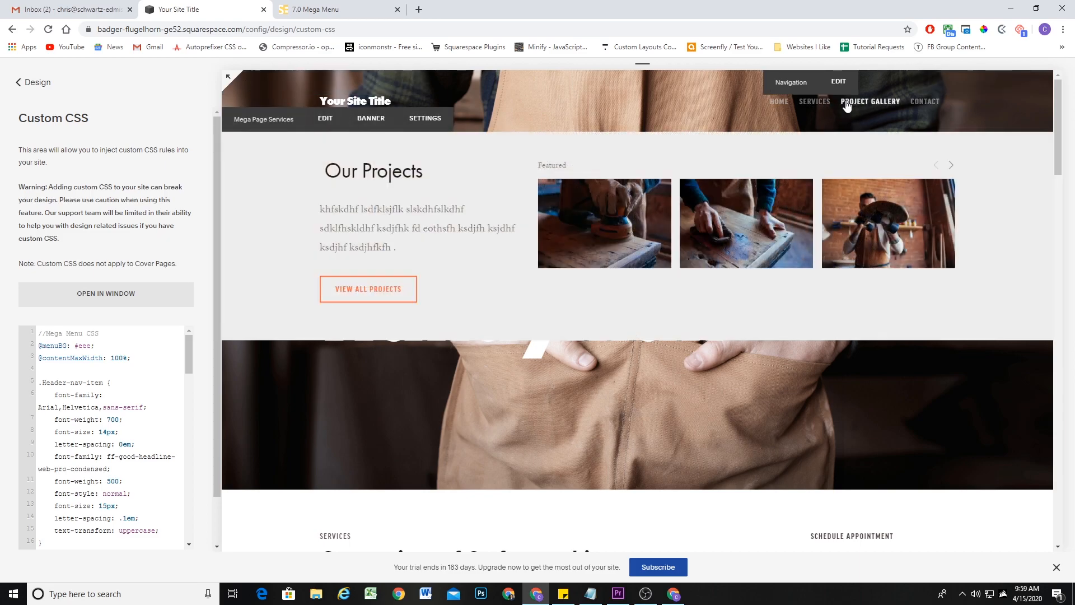
pyautogui.moveTo(817, 104)
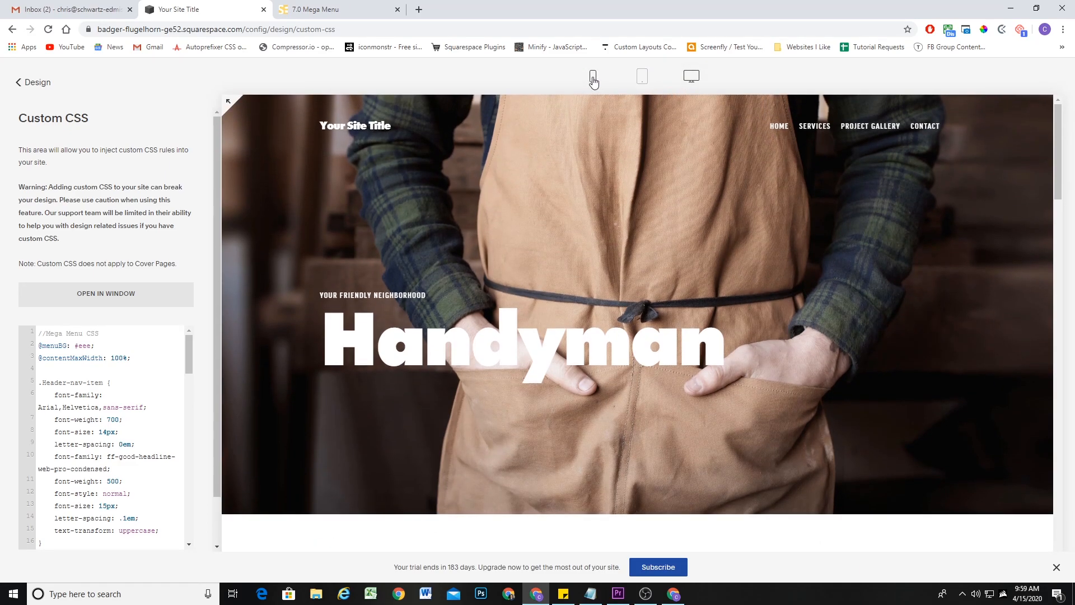
# Step: Switch the site preview to the mobile view and open its navigation menu from the Design settings
pyautogui.click(593, 77)
pyautogui.click(726, 164)
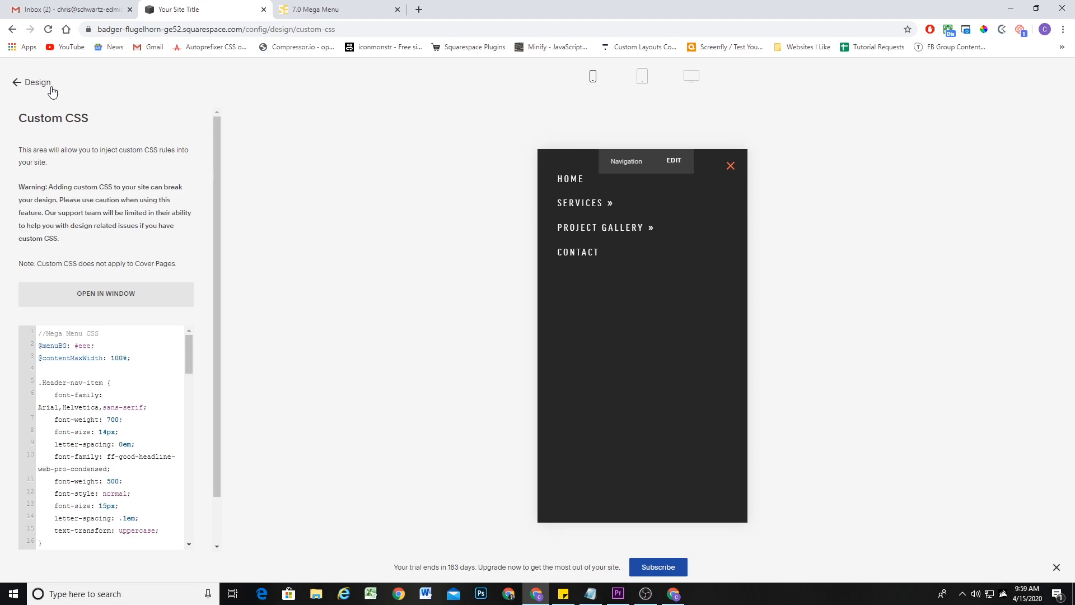
pyautogui.click(23, 84)
pyautogui.press('Escape')
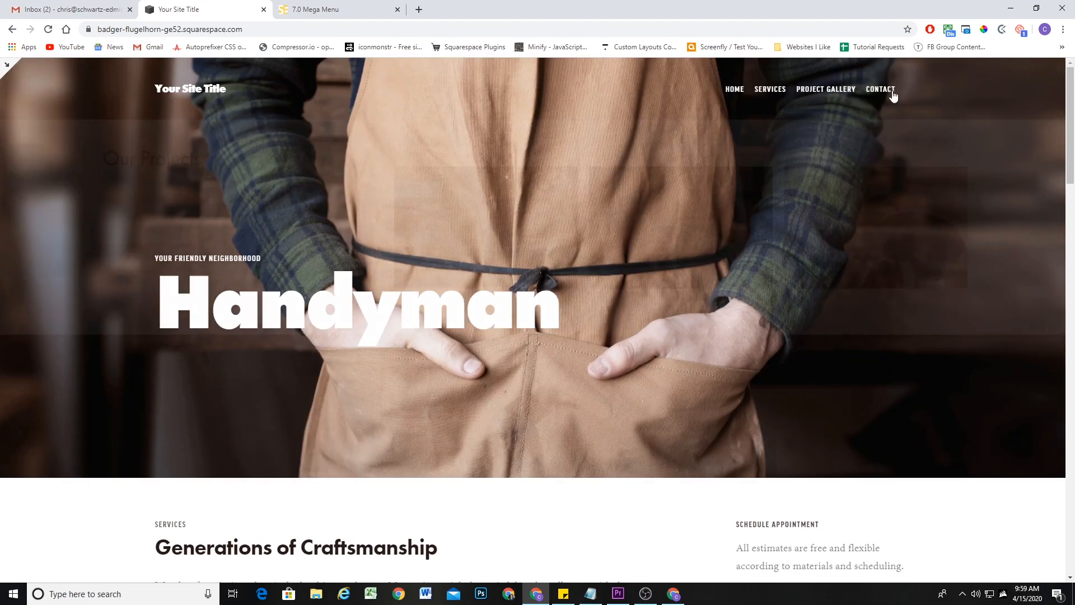
pyautogui.click(7, 66)
pyautogui.click(578, 76)
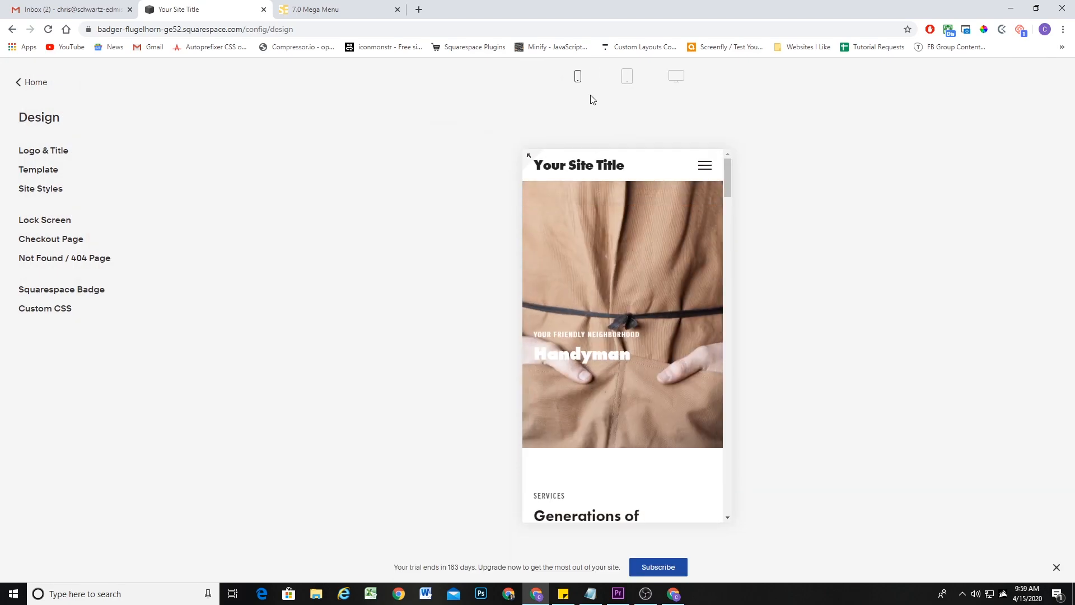
pyautogui.click(707, 166)
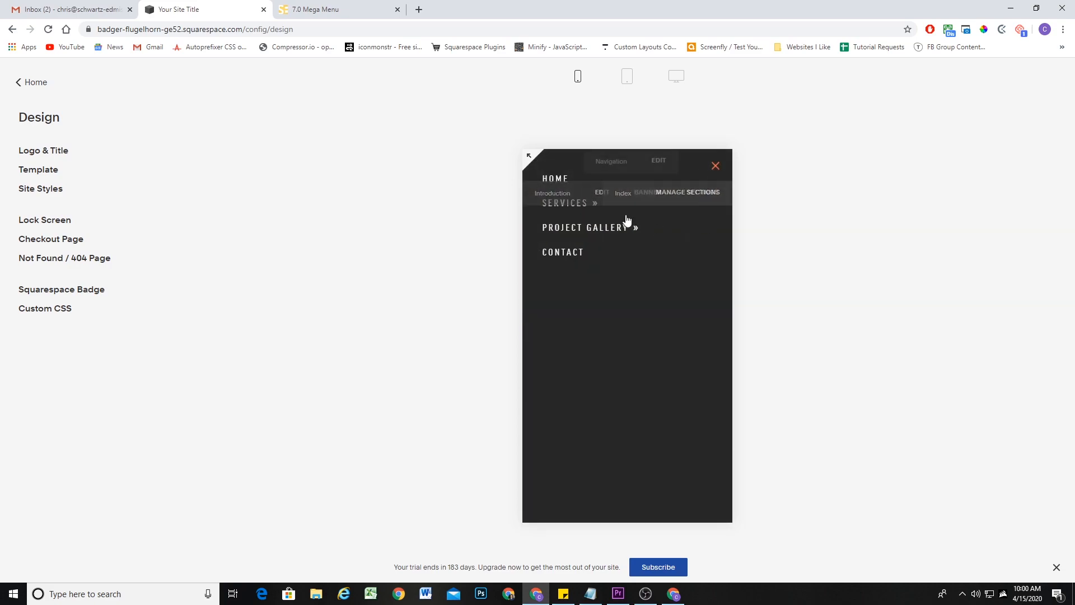
# Step: Examine the Services folder in the mobile menu and return to the main menu list
pyautogui.click(581, 209)
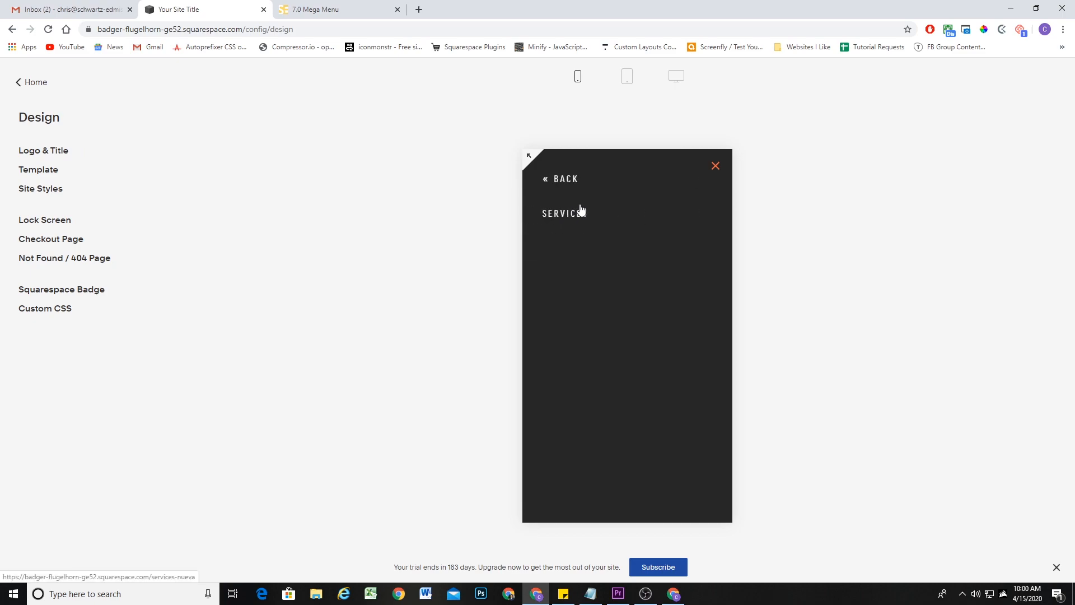
pyautogui.click(572, 182)
pyautogui.click(582, 215)
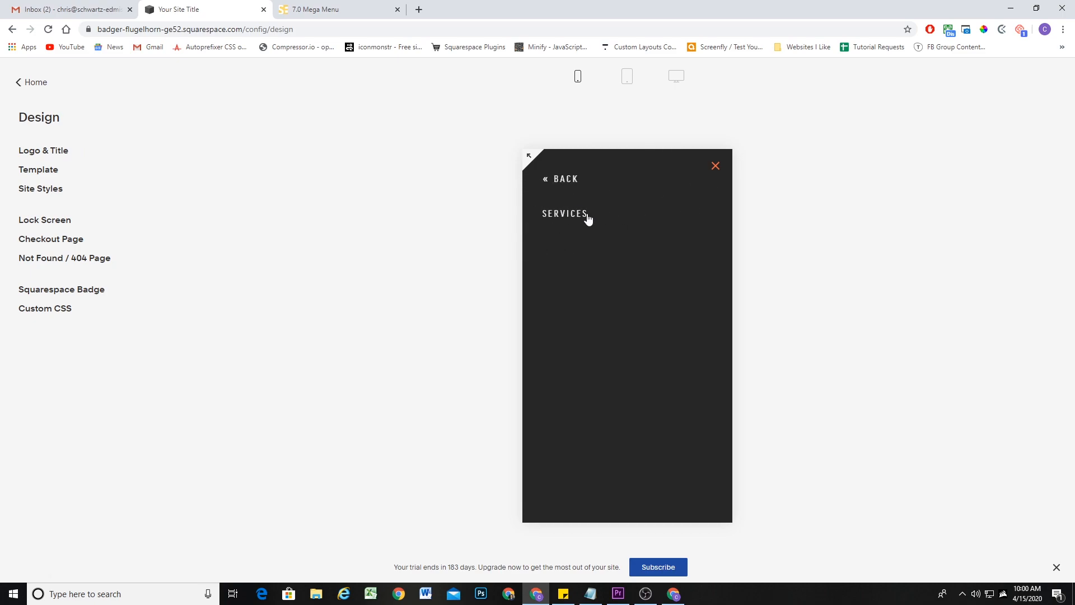
pyautogui.click(566, 185)
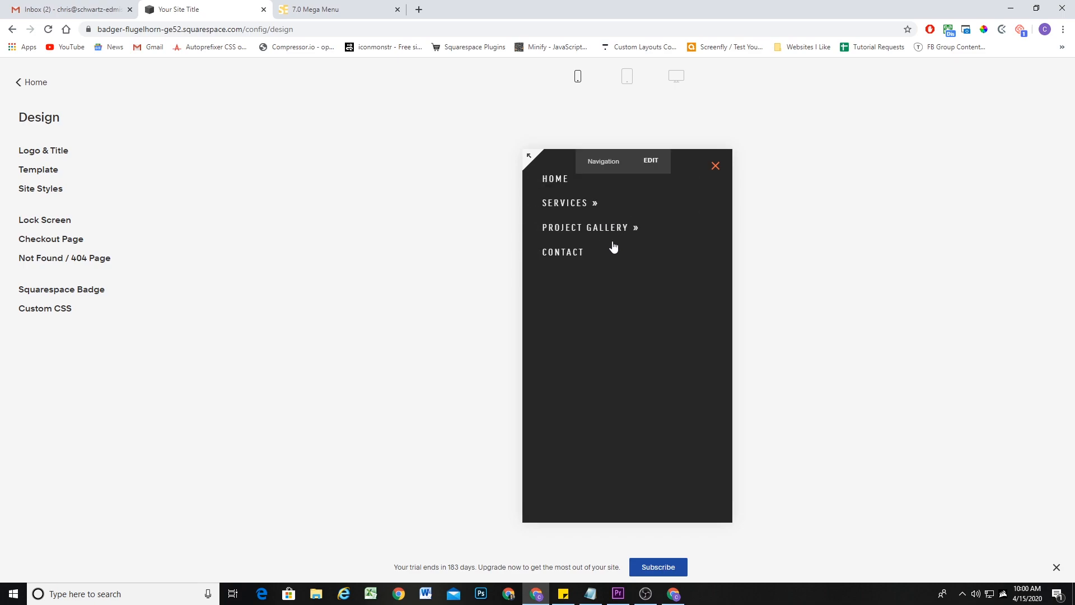
pyautogui.click(582, 208)
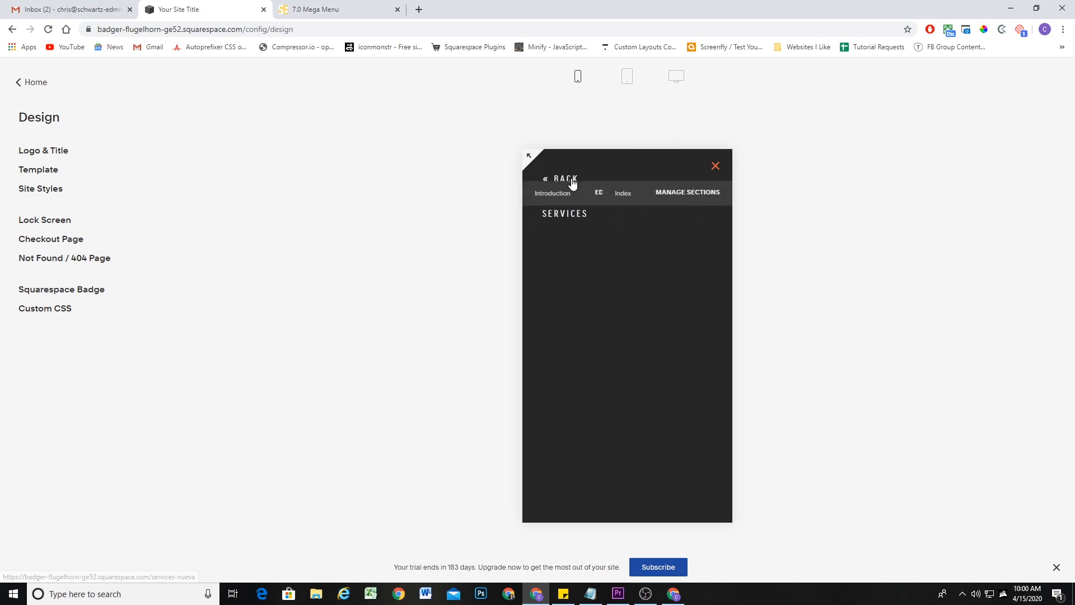
pyautogui.click(572, 182)
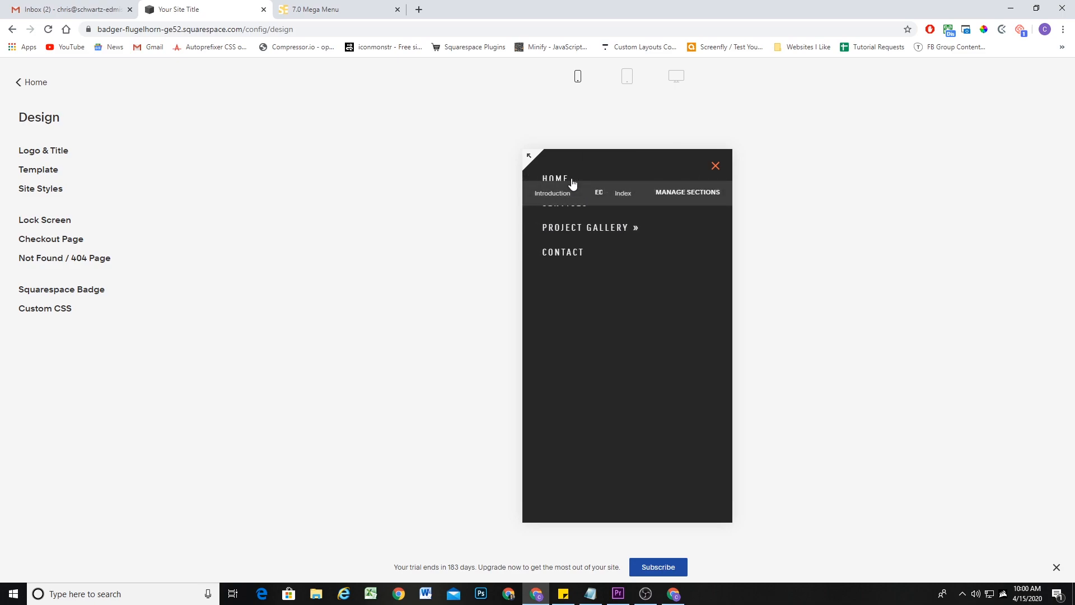
# Step: Expand the Services and Project Gallery folders and move the Services page out of its folder into the Not Linked section
pyautogui.click(31, 83)
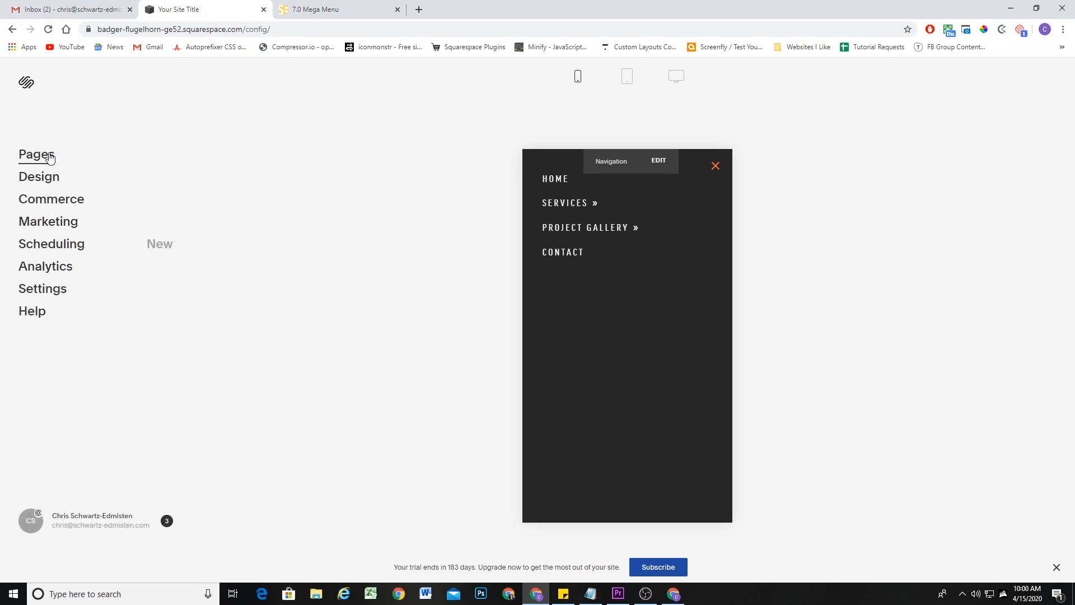
pyautogui.click(49, 156)
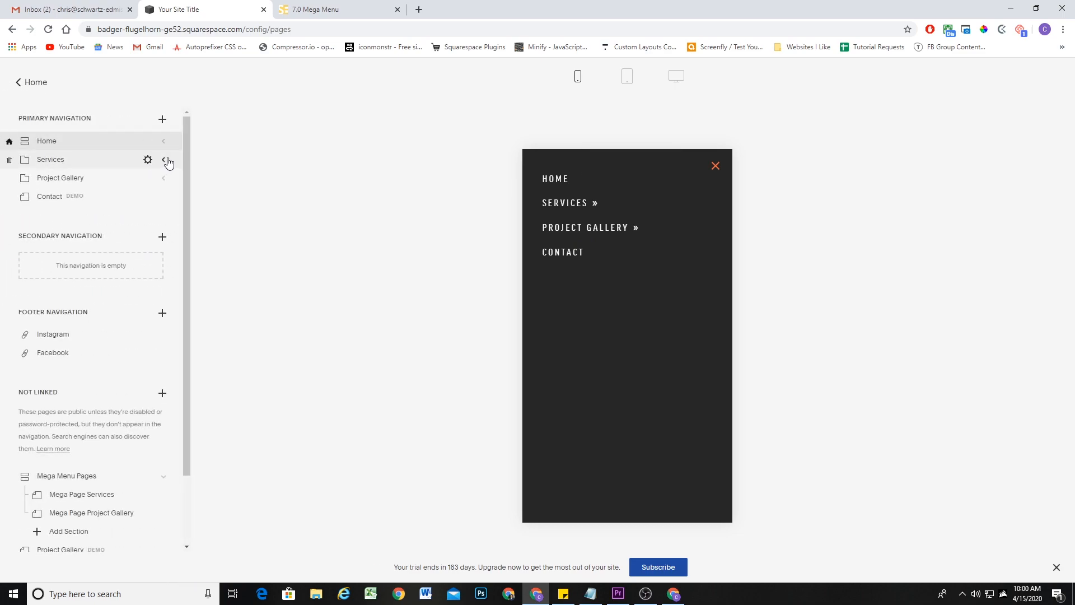
pyautogui.click(166, 160)
pyautogui.click(163, 216)
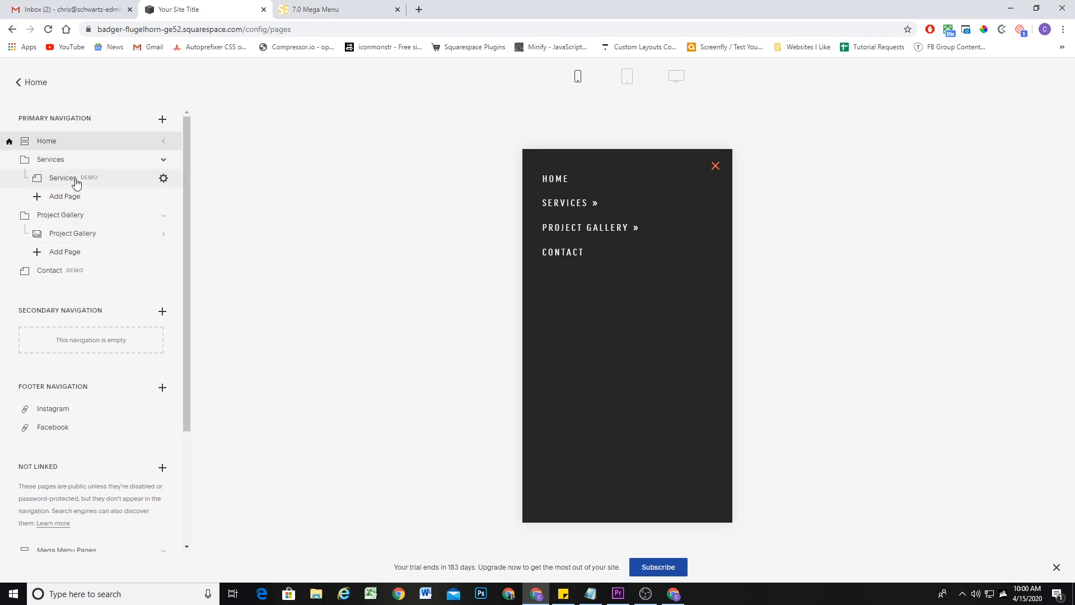
pyautogui.moveTo(78, 180); pyautogui.dragTo(91, 404)
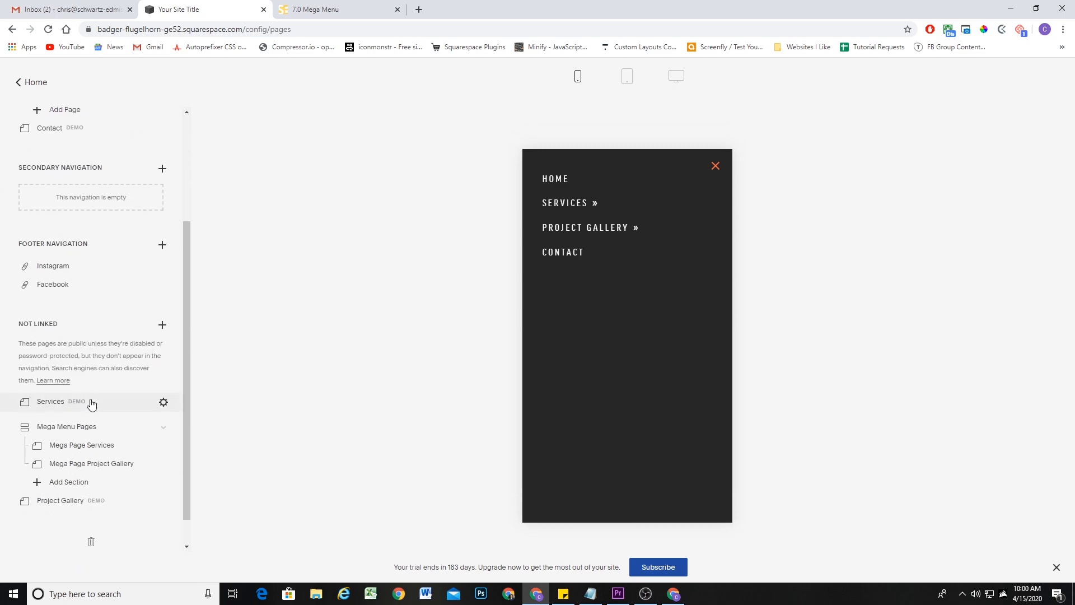
pyautogui.scroll(3, 96, 363)
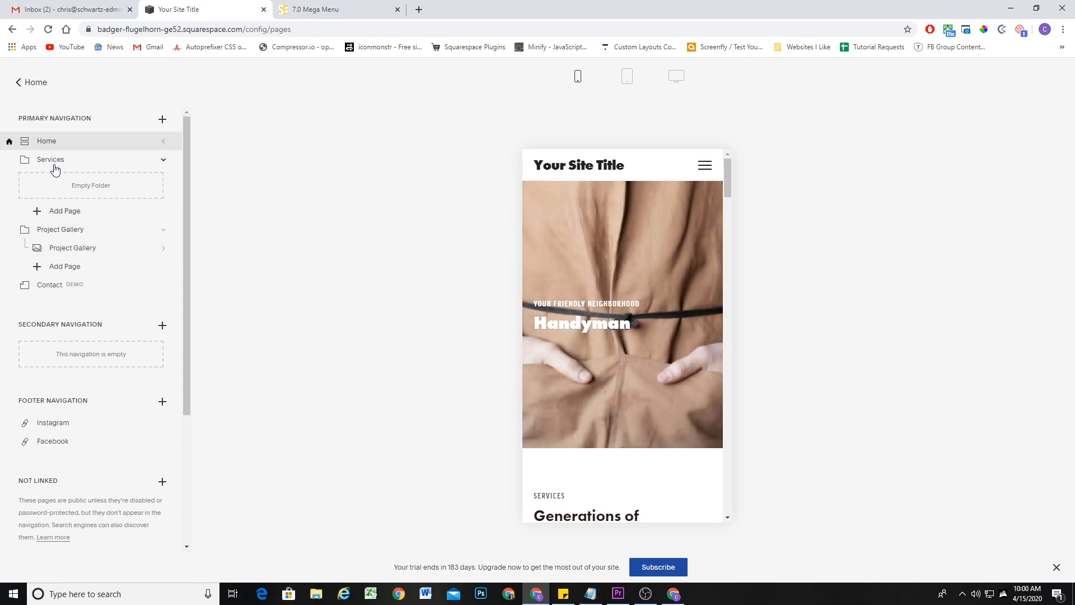
# Step: Add a link titled Service 1 to the Services folder, pointing to /service-1, and save it
pyautogui.click(63, 213)
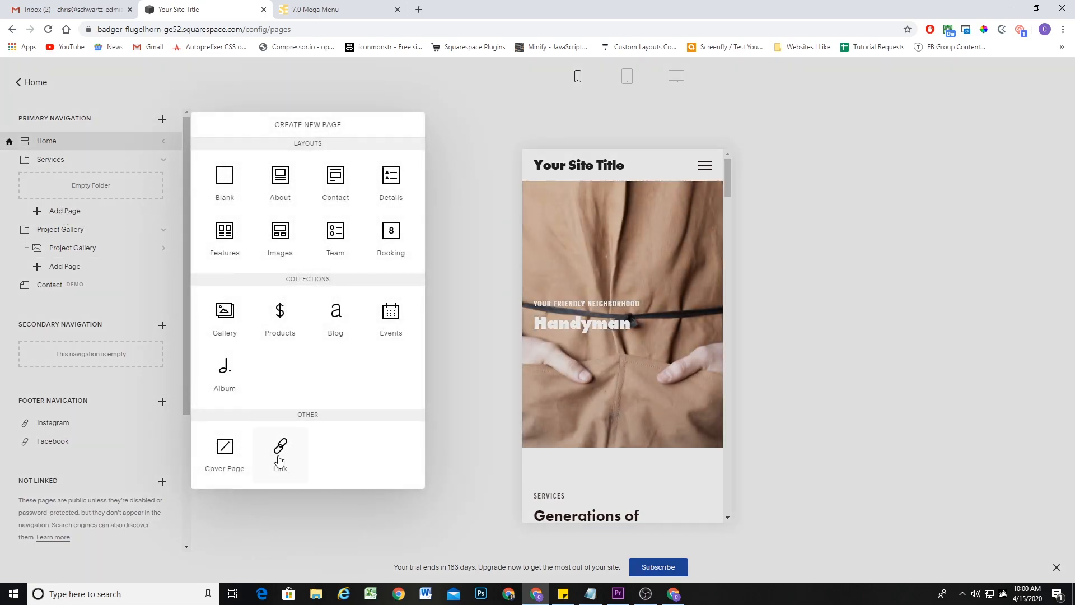
pyautogui.click(83, 187)
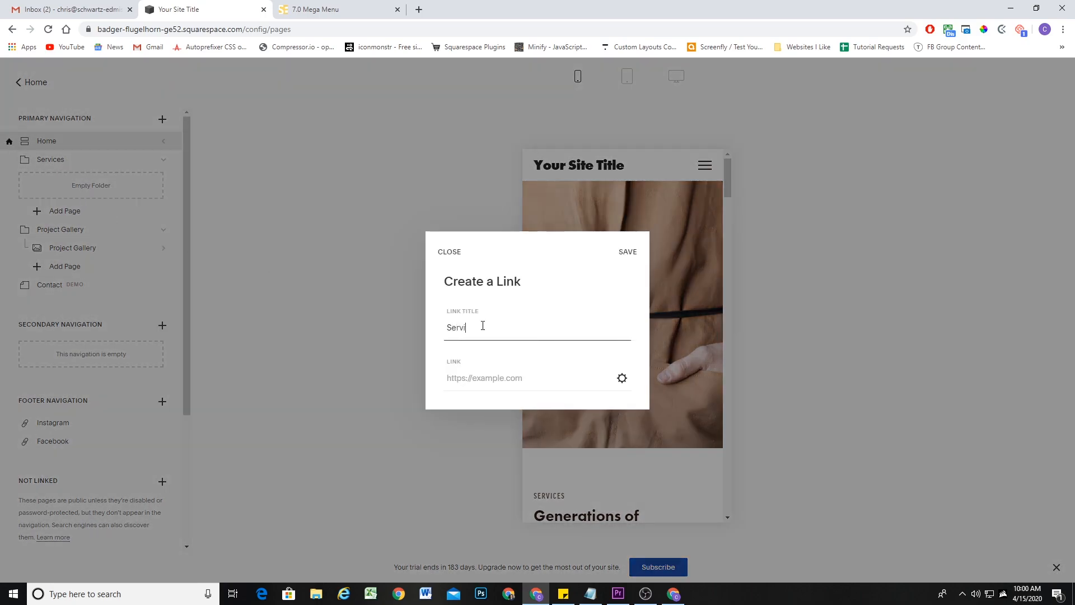
pyautogui.click(467, 371)
pyautogui.write('/service-1')
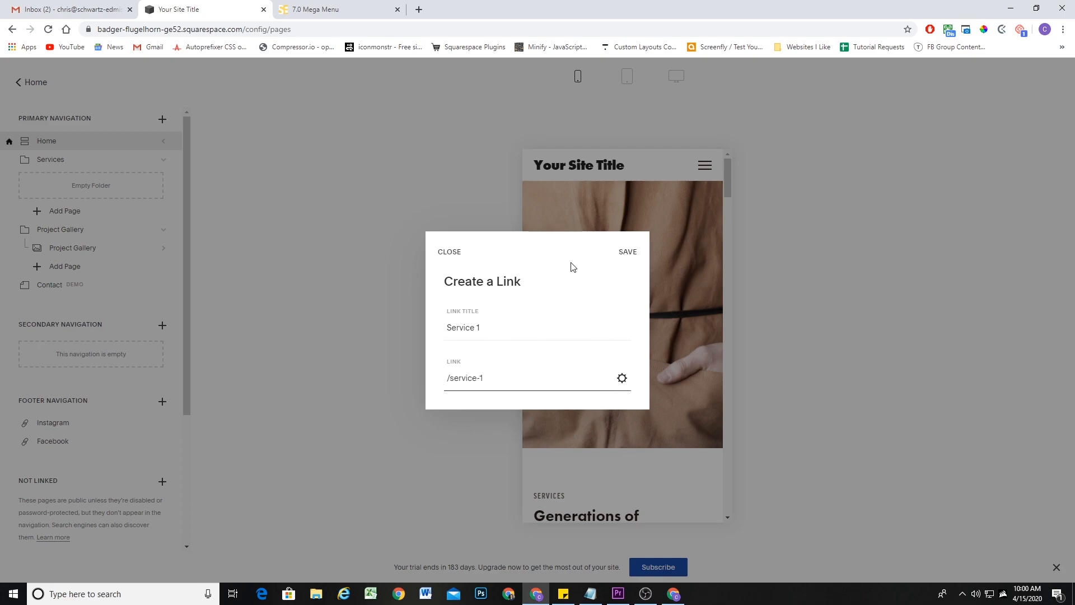
pyautogui.click(628, 252)
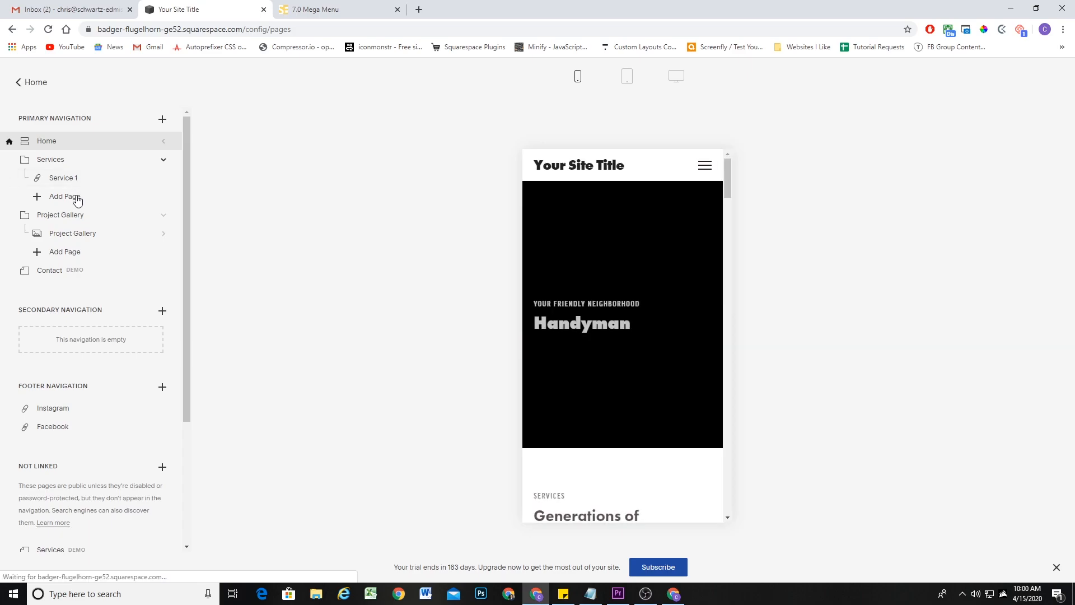
# Step: Add a second link titled Service 2 to the Services folder, pointing to /service-2, and save it
pyautogui.click(73, 197)
pyautogui.click(273, 435)
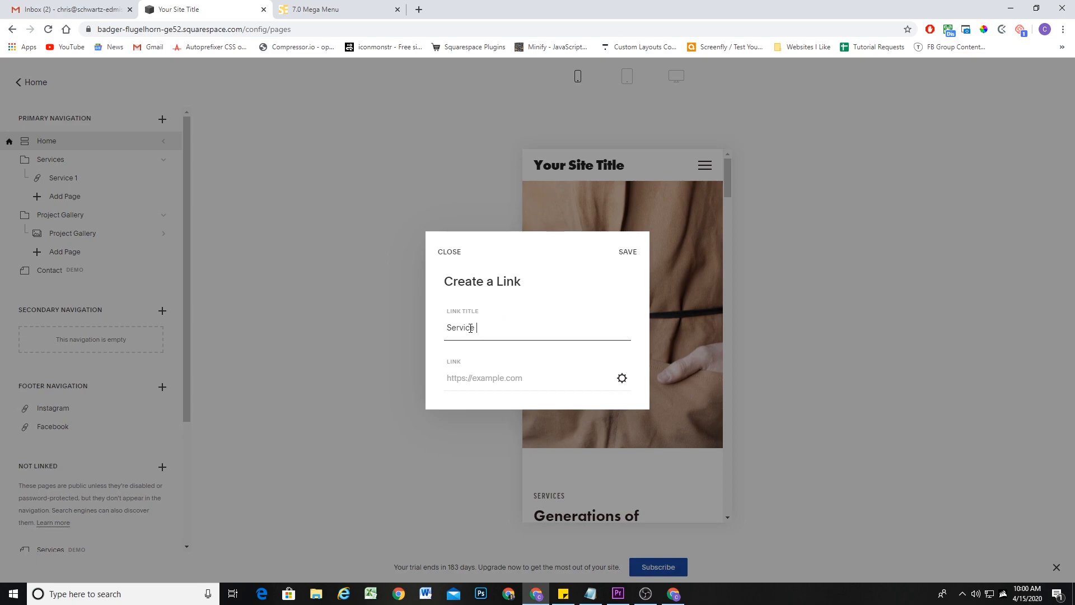
pyautogui.click(494, 378)
pyautogui.write('/service-2')
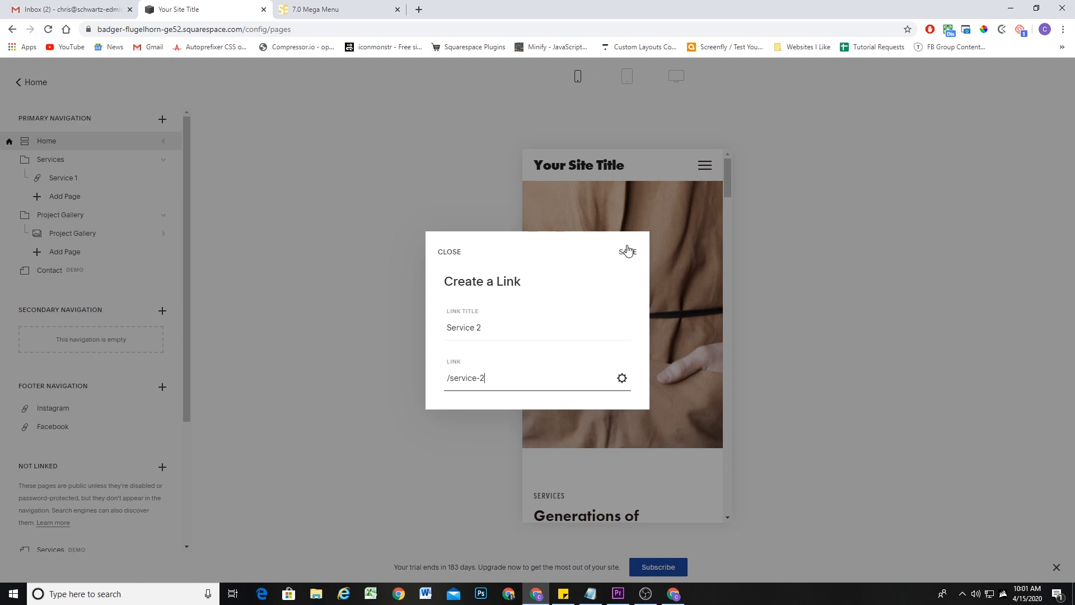
pyautogui.click(628, 251)
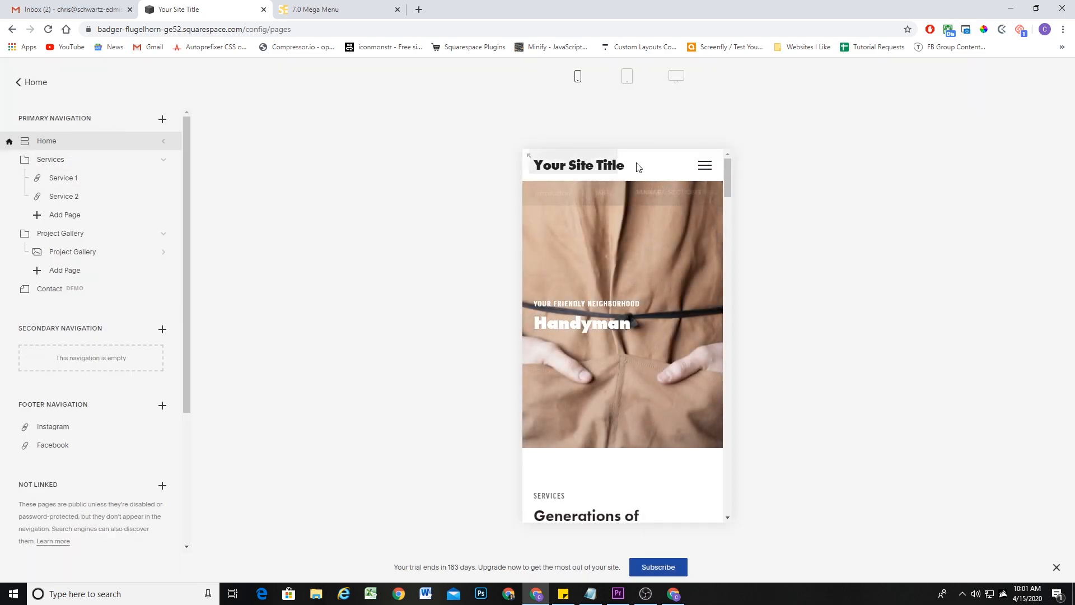
# Step: Check the Services folder's links in the mobile preview's navigation menu and return to the main menu list
pyautogui.click(705, 166)
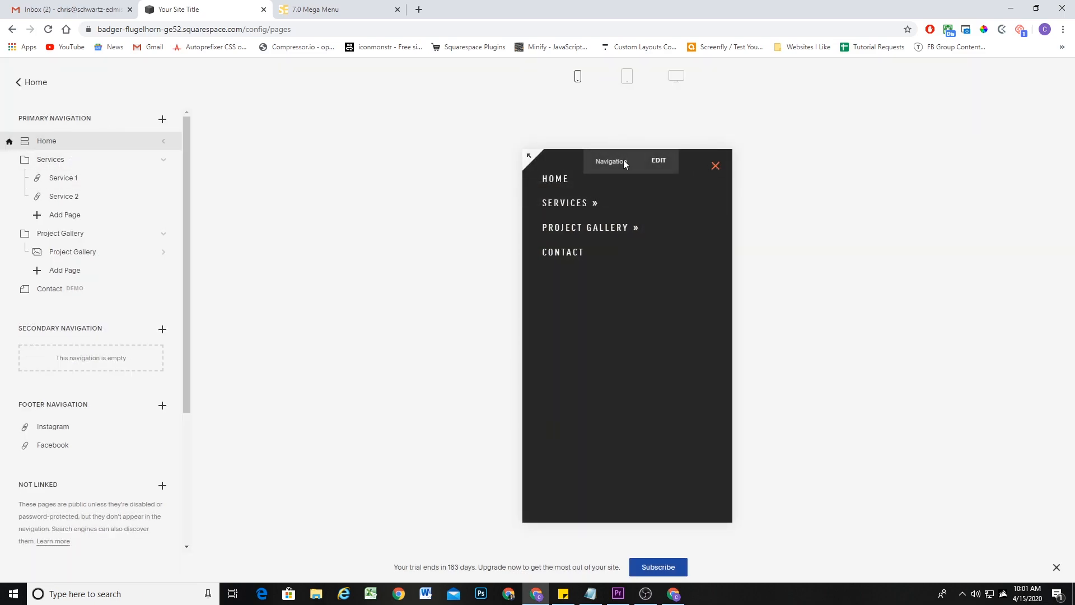
pyautogui.click(575, 205)
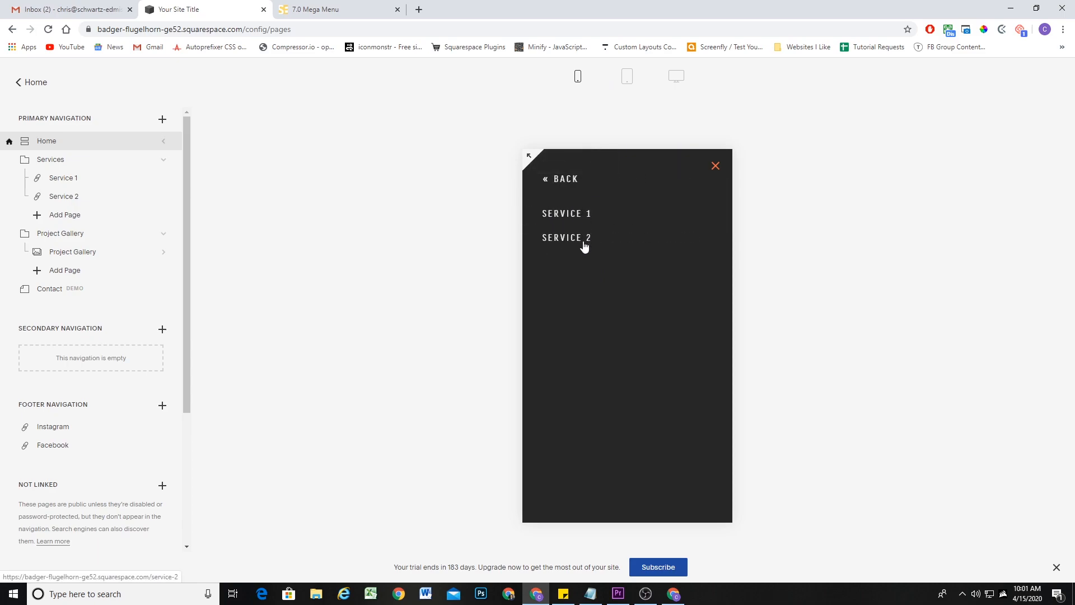
pyautogui.click(569, 183)
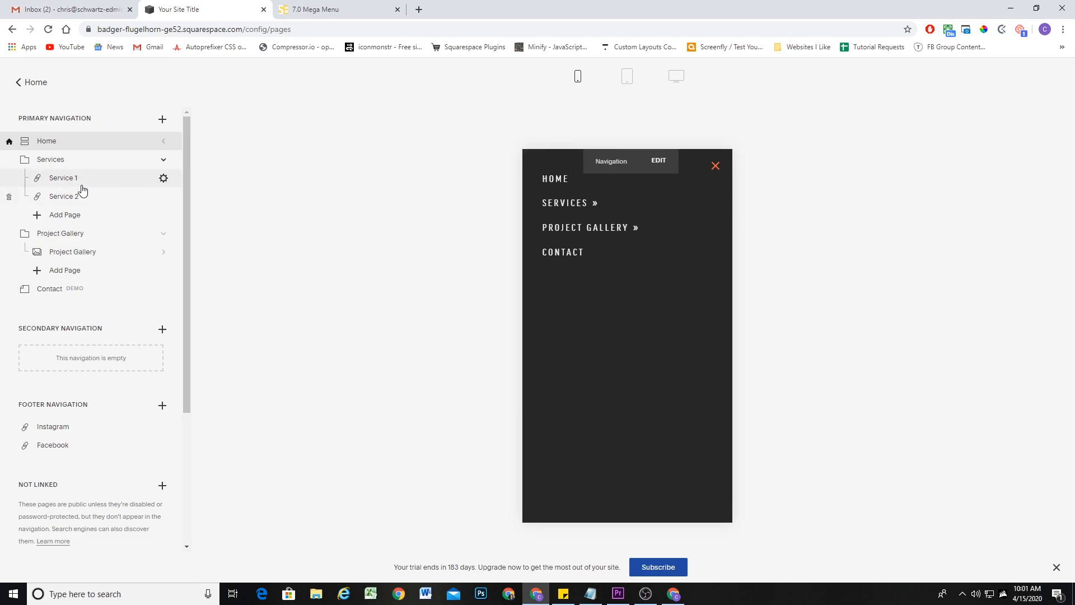
# Step: Collapse Mega Menu Pages and move the Project Gallery page out of its folder into the Not Linked section
pyautogui.scroll(-3, 126, 305)
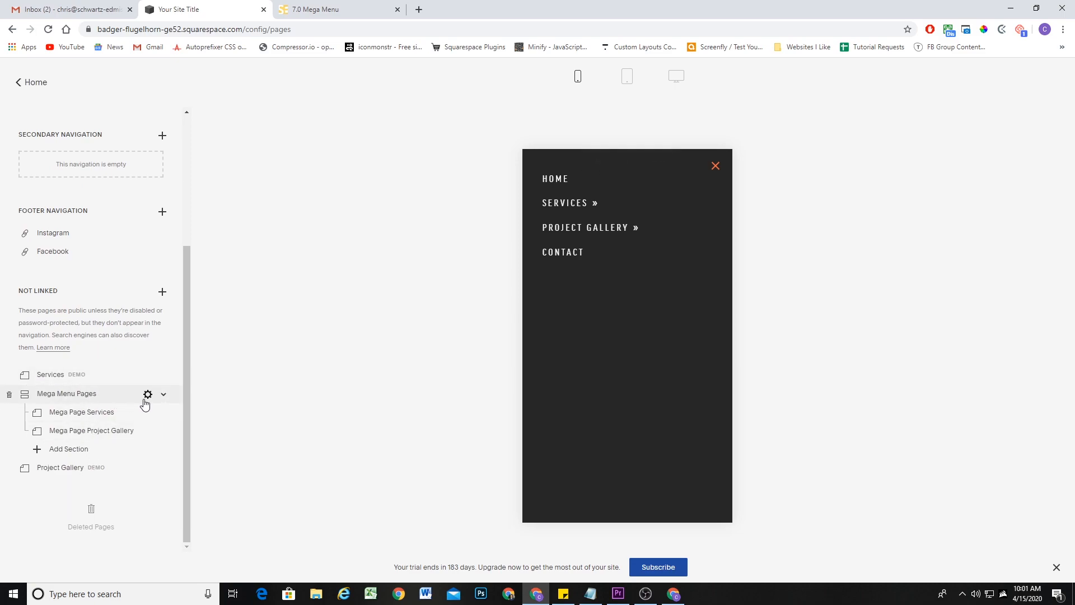
pyautogui.click(165, 396)
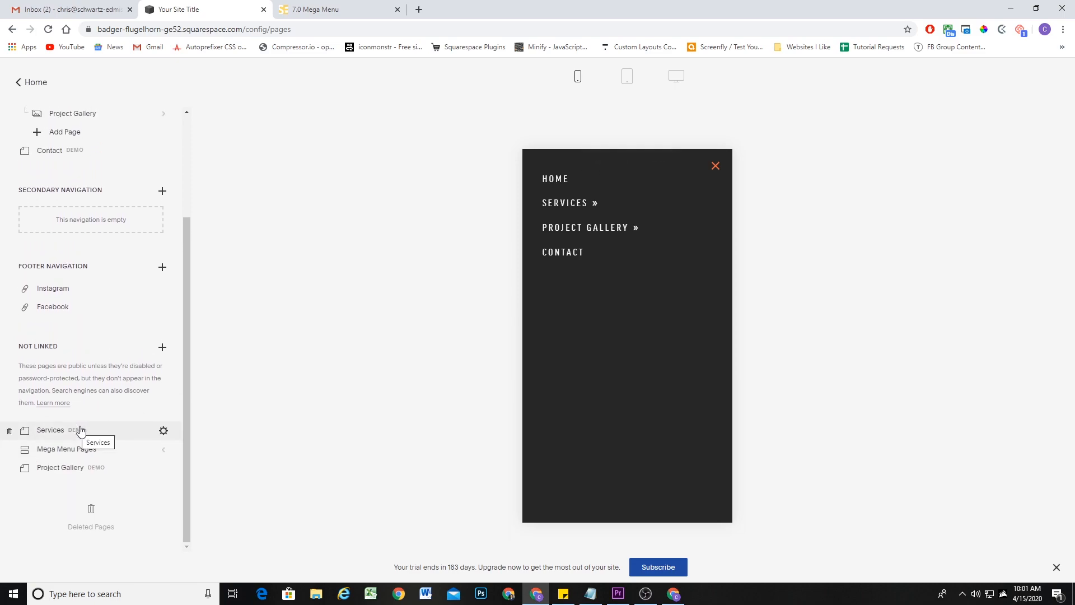
pyautogui.scroll(3, 98, 368)
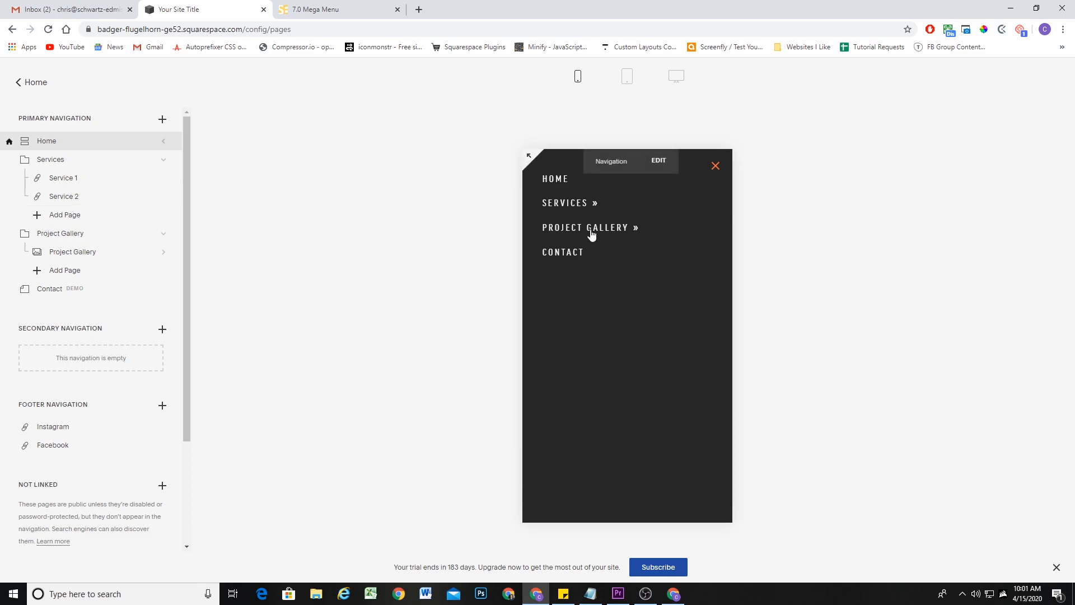
pyautogui.moveTo(79, 253); pyautogui.dragTo(92, 434)
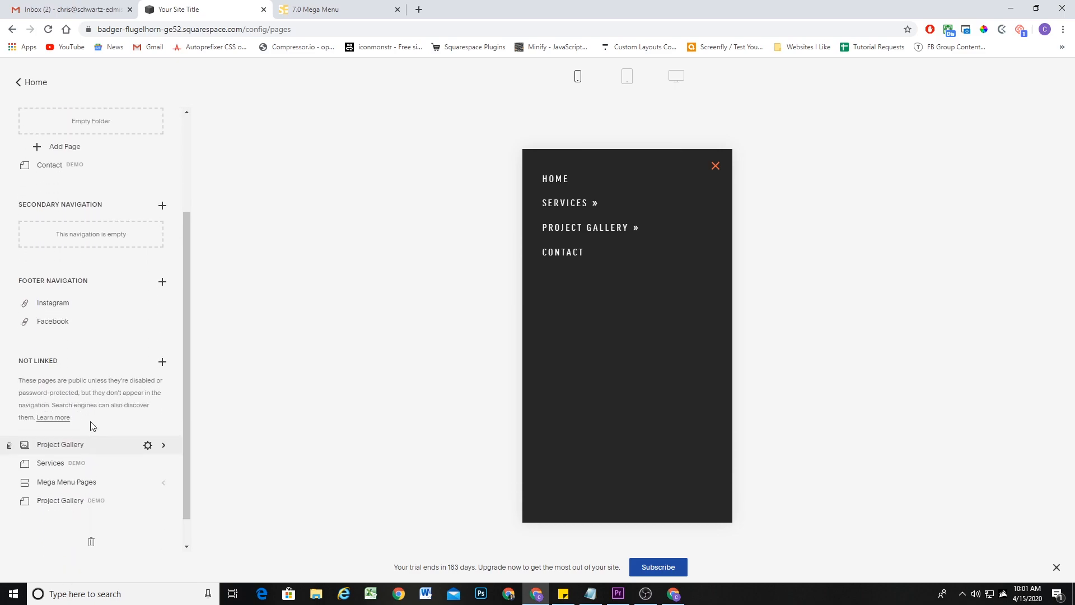
# Step: Add a link titled View All Projects with a site-relative path to the Project Gallery folder and save it
pyautogui.scroll(3, 96, 328)
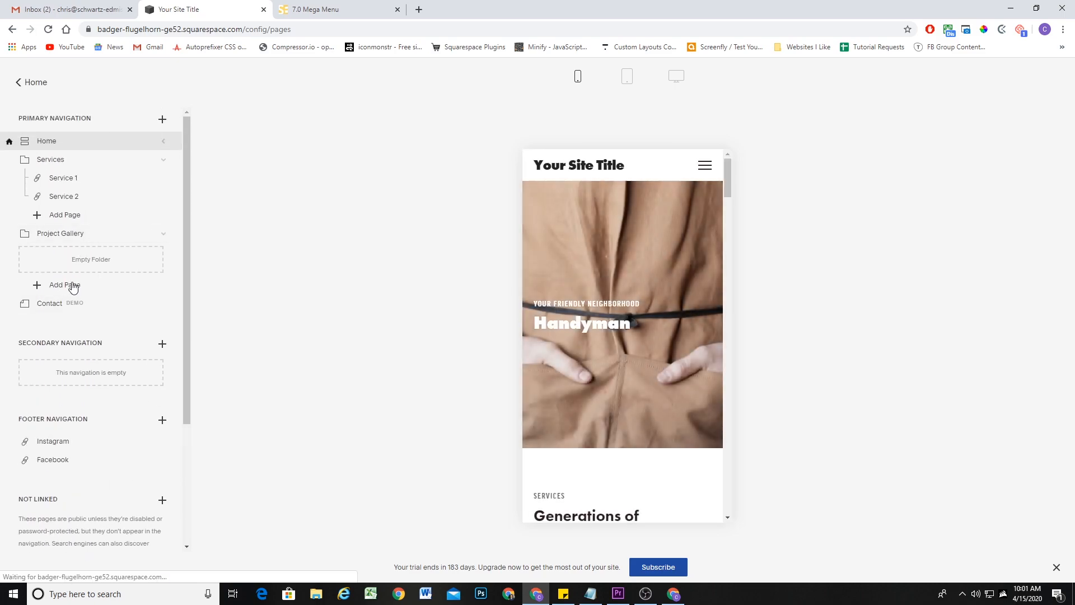
pyautogui.click(73, 285)
pyautogui.click(280, 452)
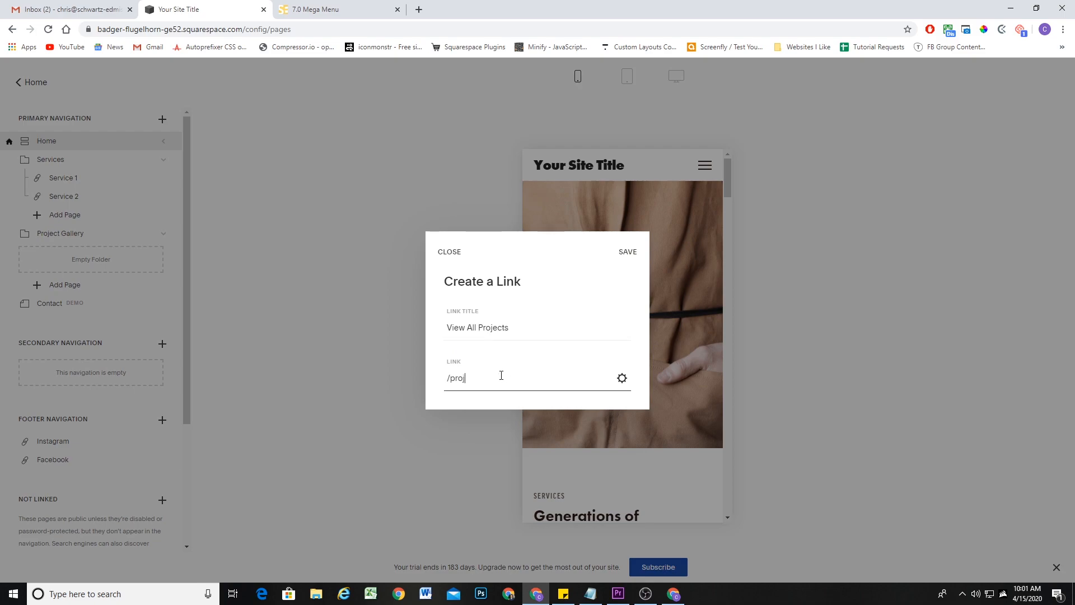
pyautogui.click(625, 252)
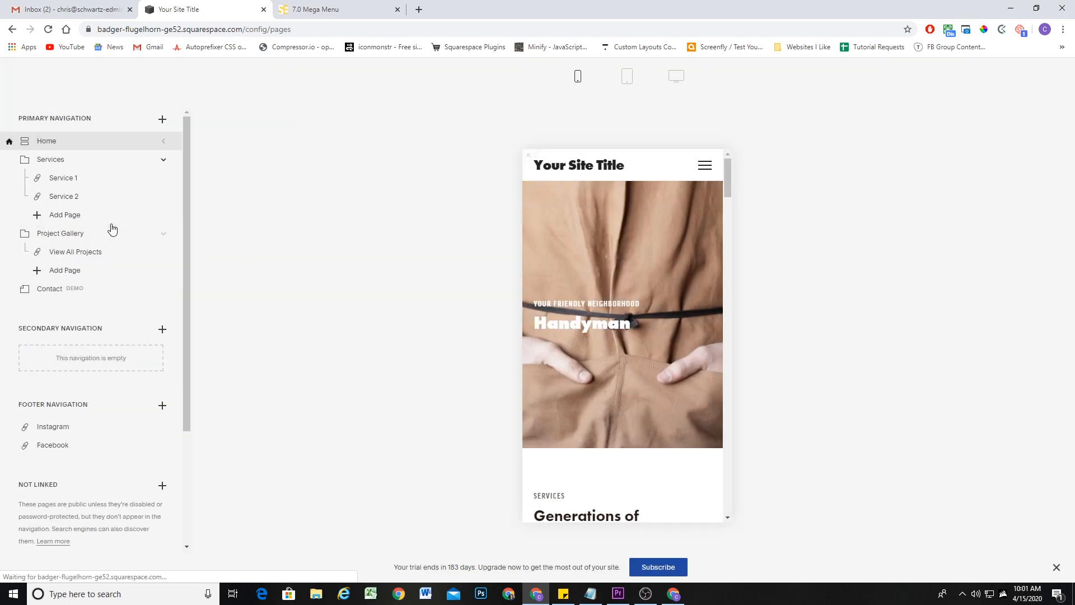
# Step: Add a link titled Nike Branding to the Project Gallery folder, pointing to /nike-branding, and save it
pyautogui.click(73, 271)
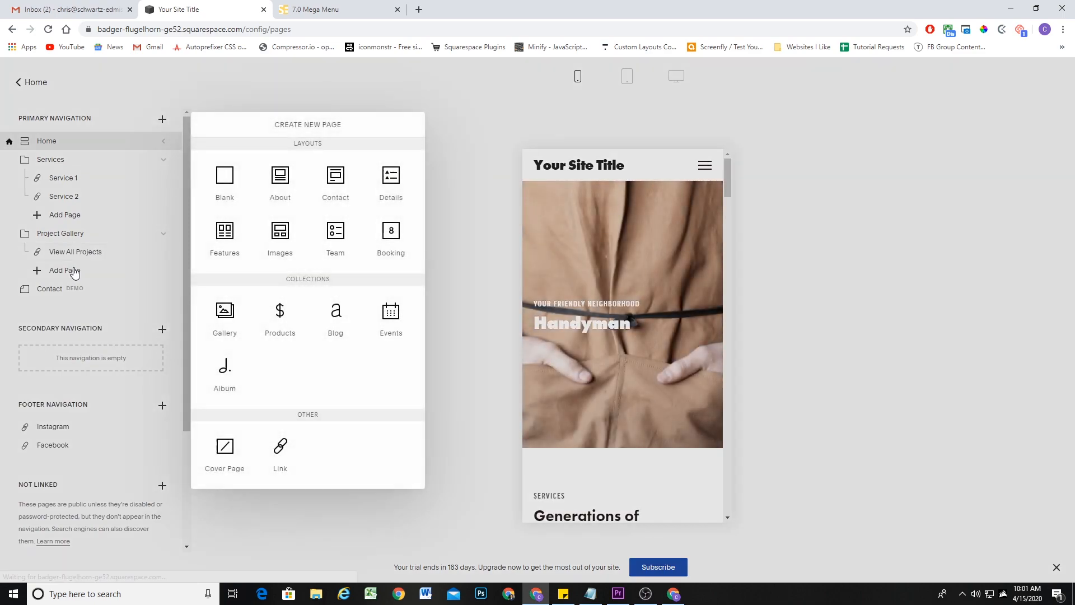
pyautogui.click(282, 445)
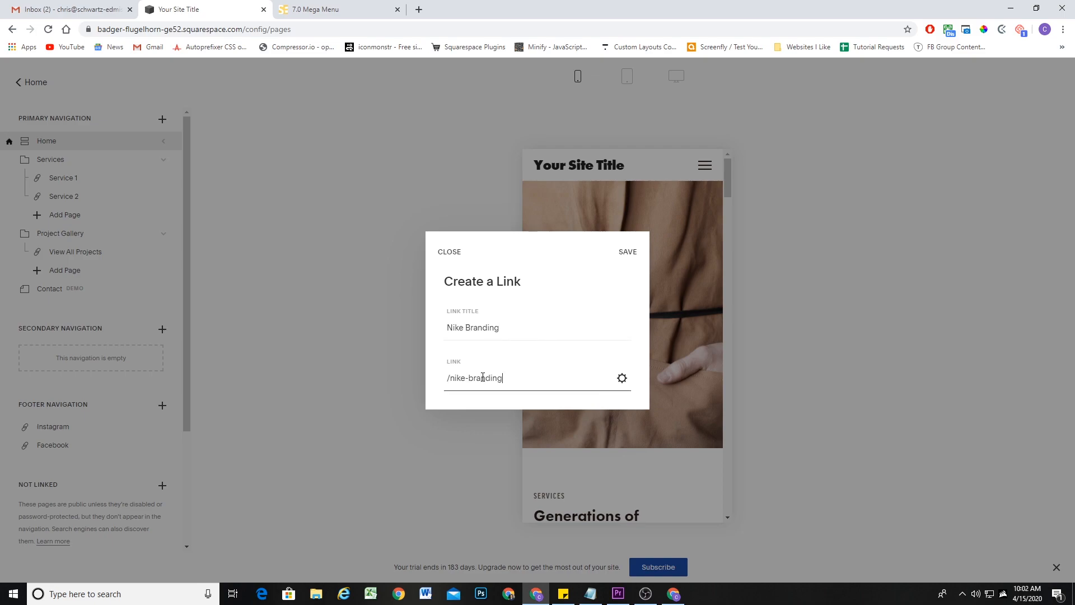
pyautogui.click(620, 258)
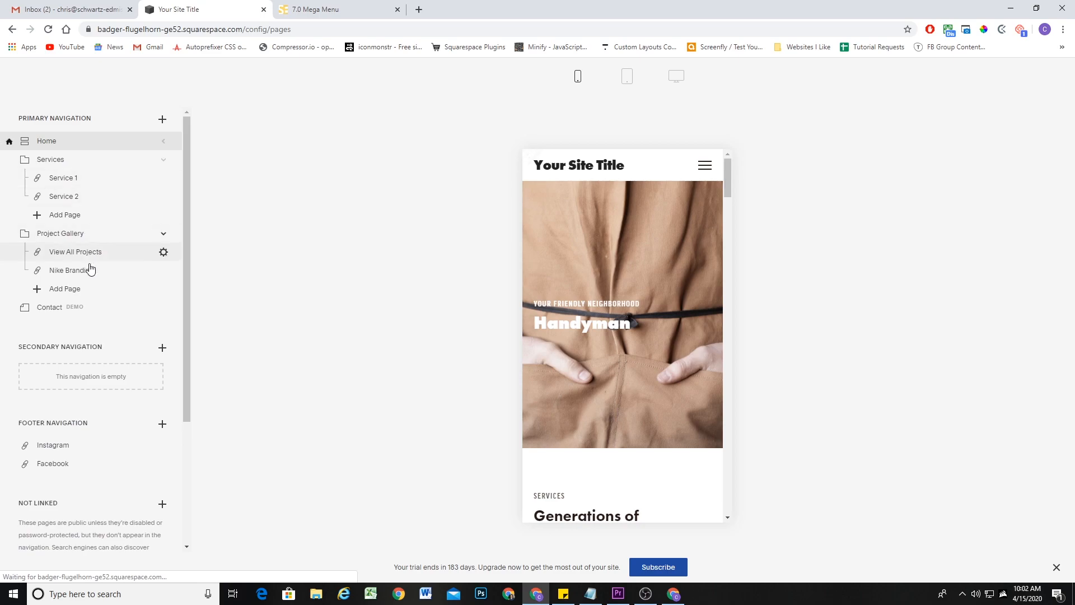
# Step: Check the links inside the Services and Project Gallery folders in the mobile navigation menu, then close the menu
pyautogui.click(705, 165)
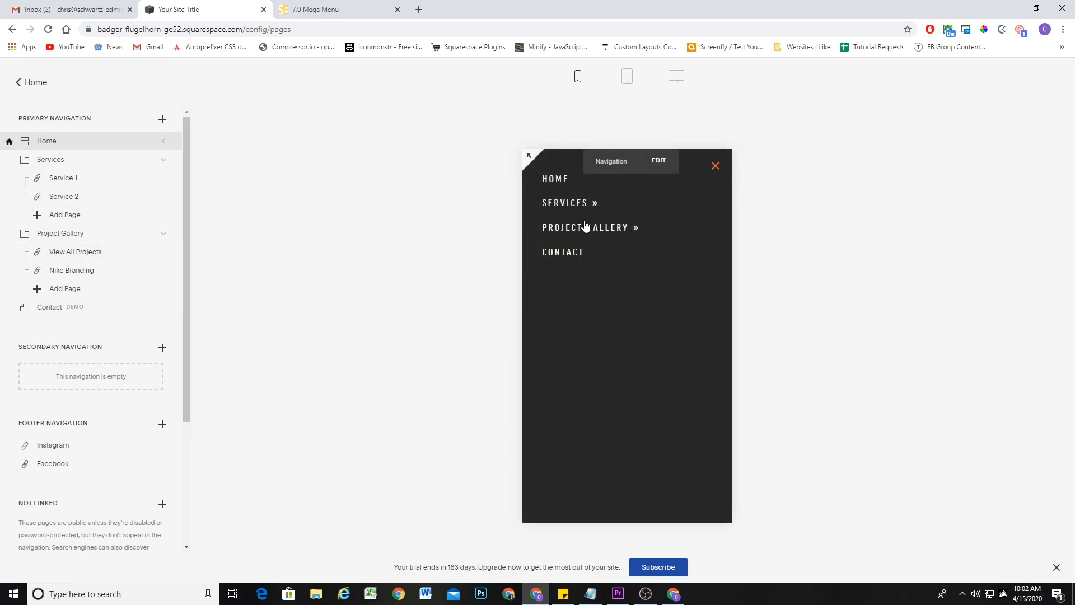
pyautogui.click(571, 207)
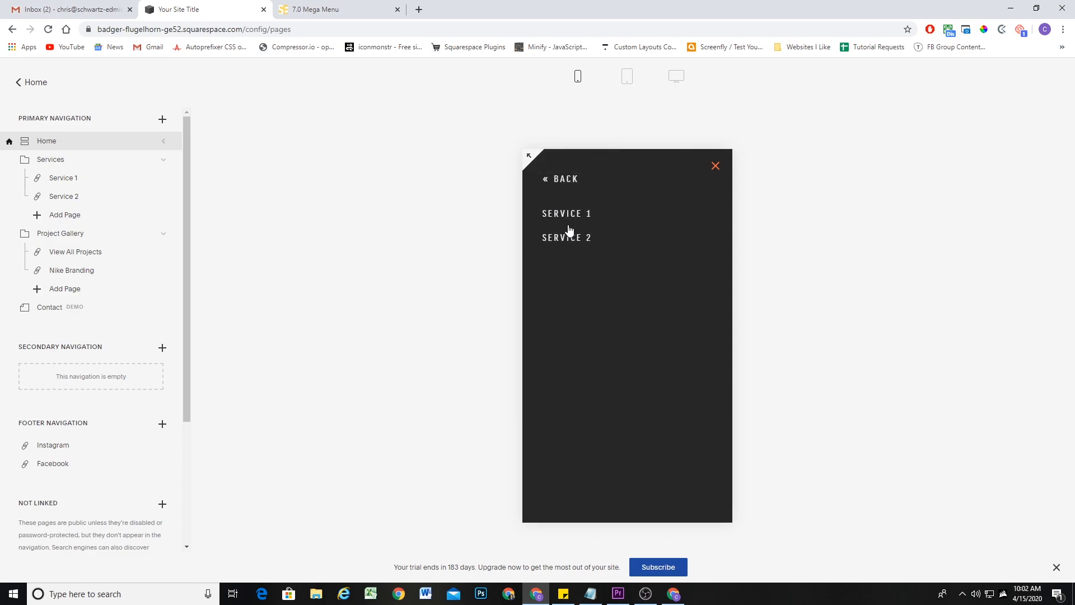
pyautogui.click(568, 189)
pyautogui.click(586, 228)
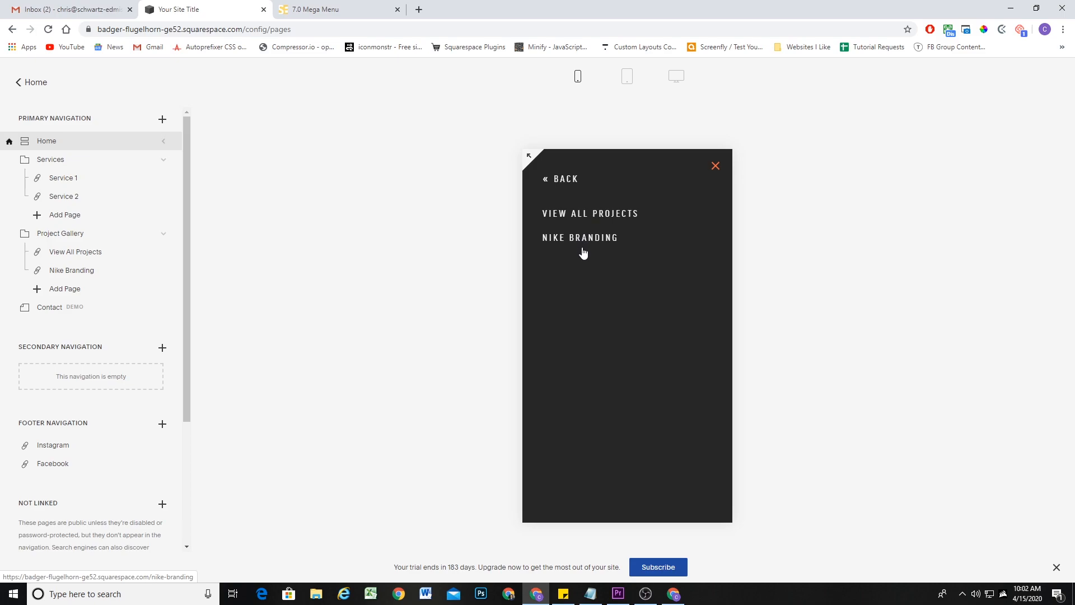
pyautogui.click(557, 185)
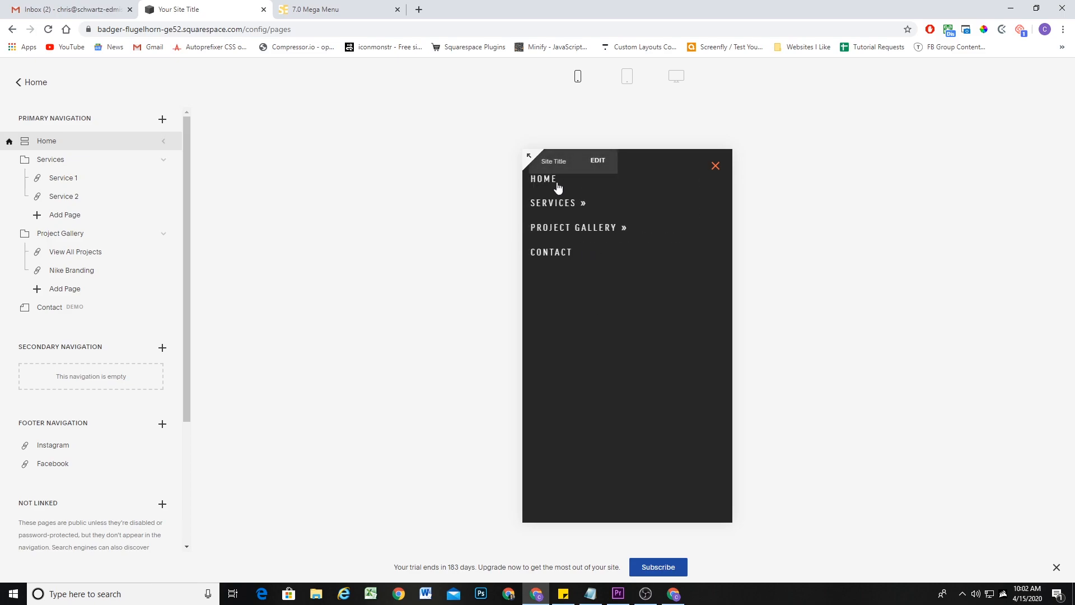
pyautogui.click(715, 166)
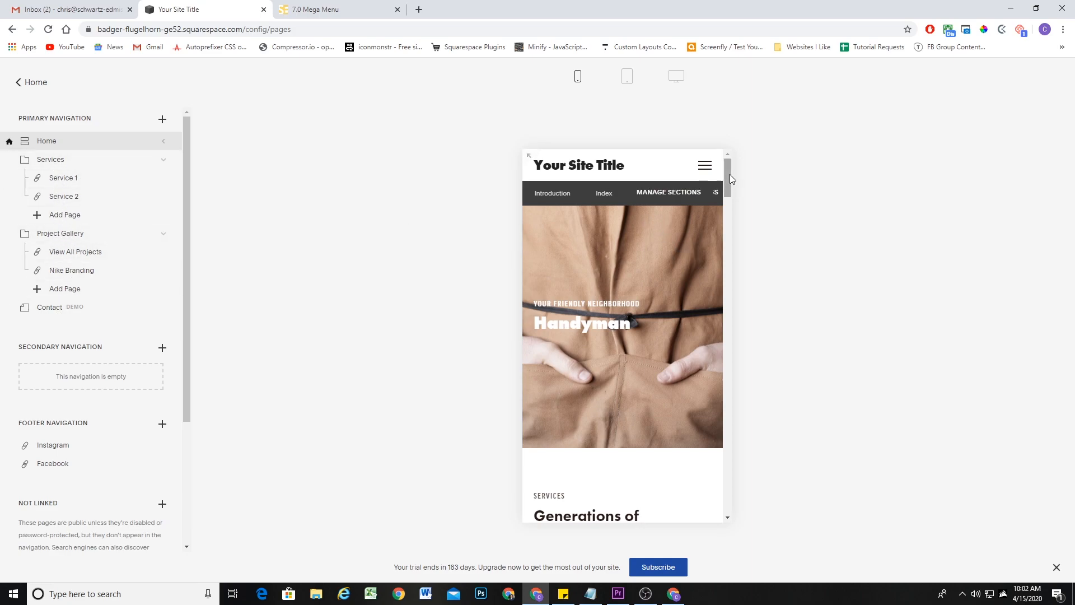
# Step: Switch the site preview to desktop view and compare its mega menus with the folder links in the page list
pyautogui.click(676, 76)
pyautogui.moveTo(814, 107)
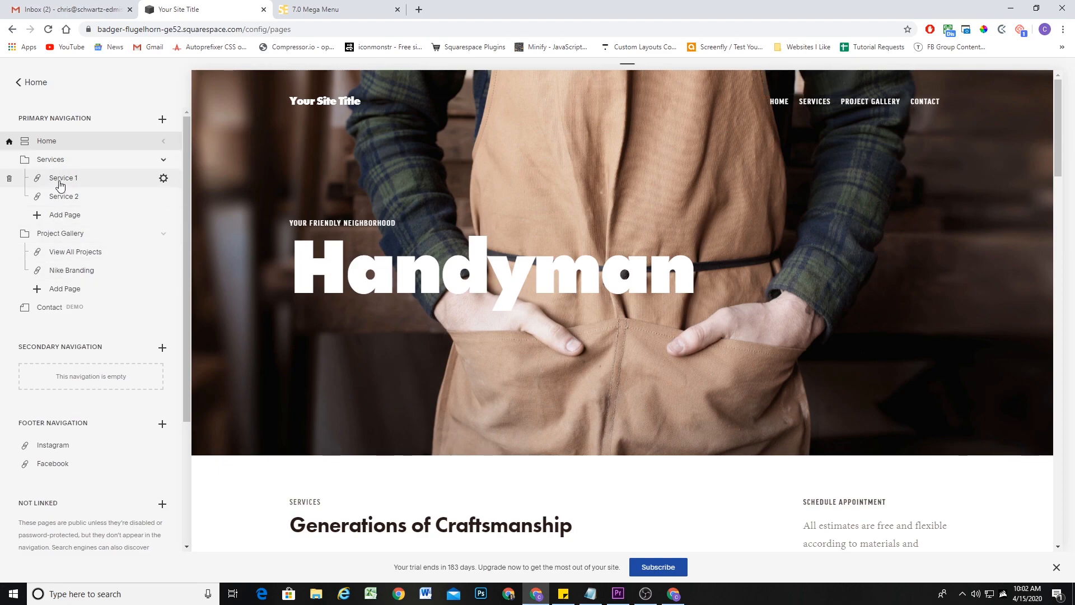
pyautogui.scroll(-3, 82, 219)
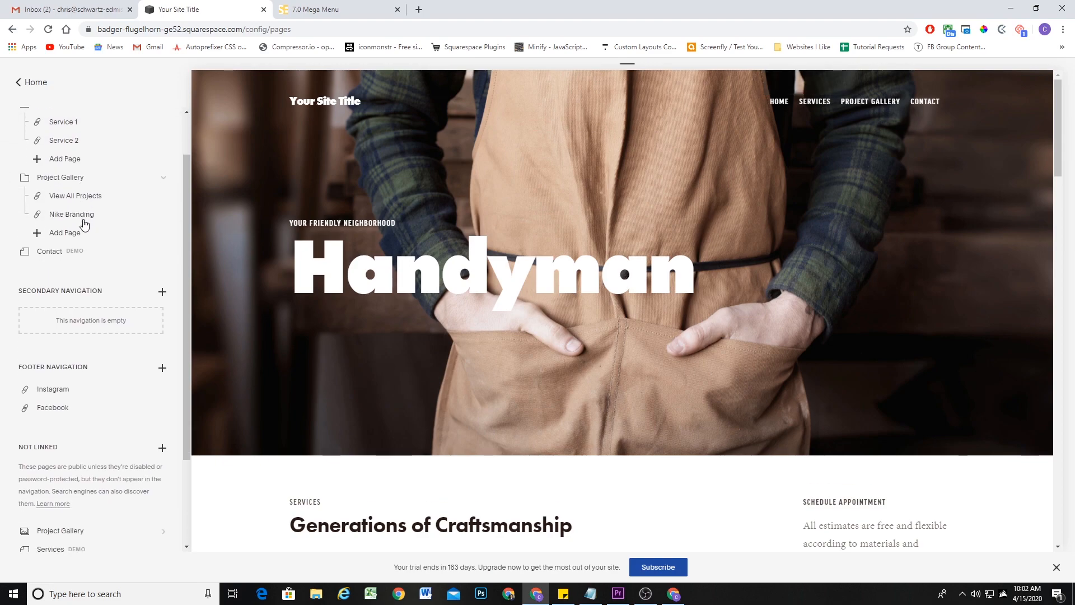
pyautogui.scroll(3, 83, 219)
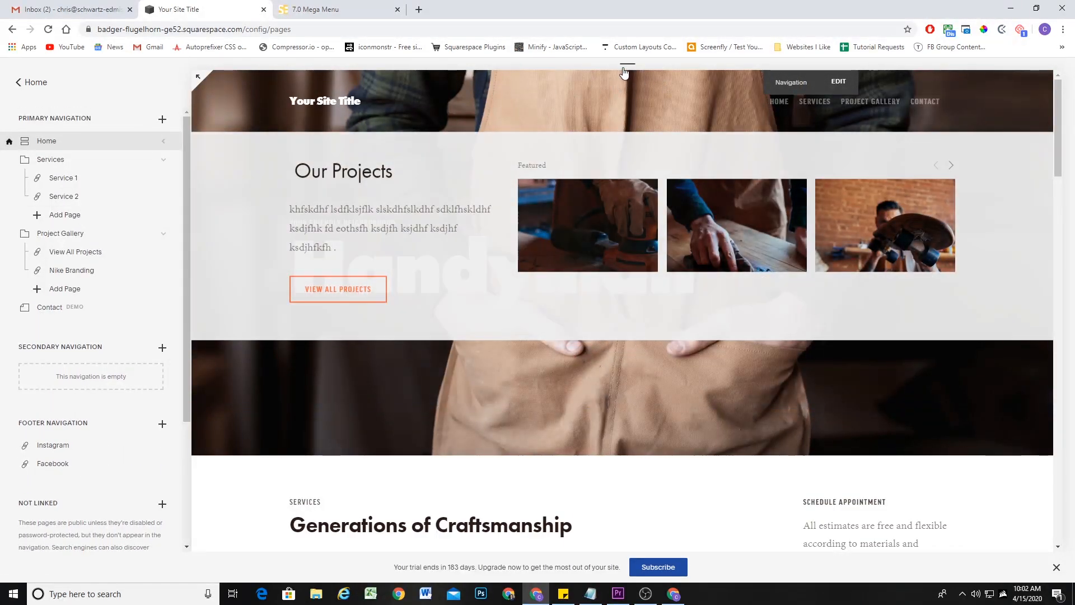
# Step: Preview the Services and Project Gallery mega menus in the tablet view and return to the desktop view
pyautogui.click(627, 76)
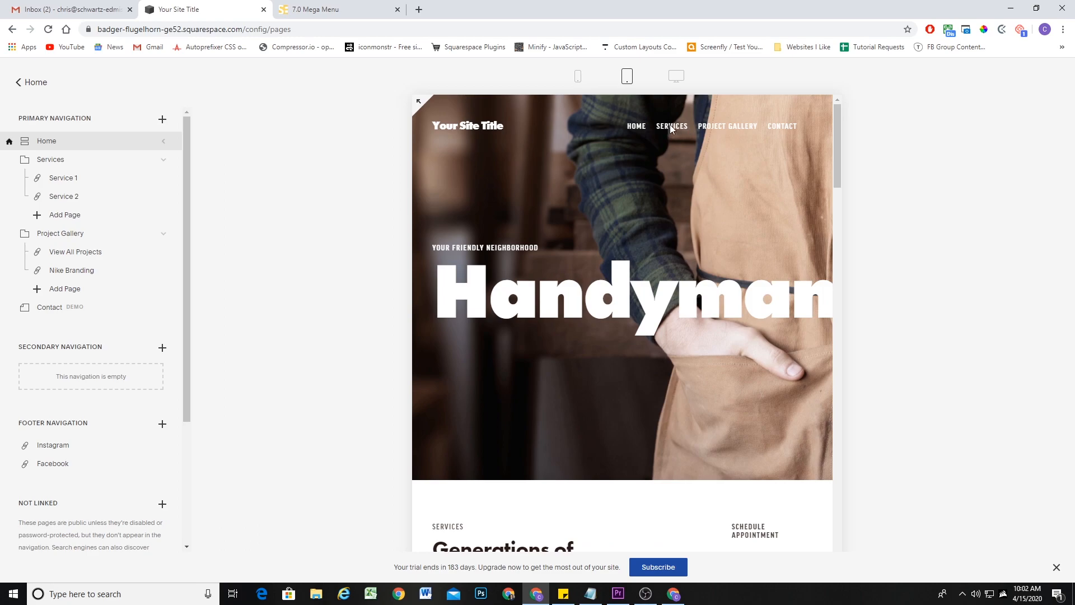
pyautogui.moveTo(677, 130)
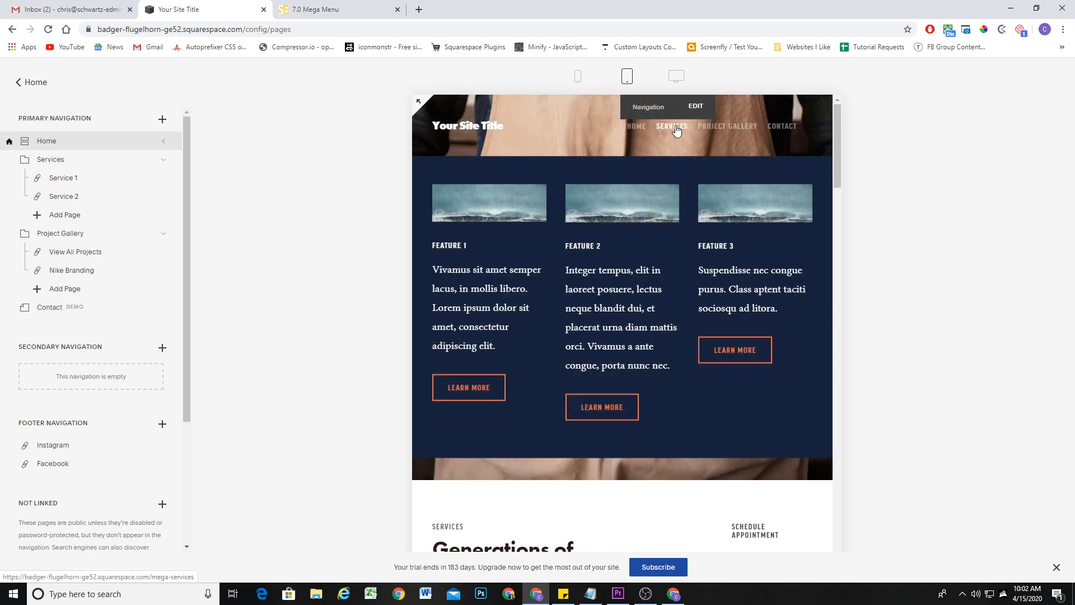
pyautogui.moveTo(715, 130)
pyautogui.click(676, 78)
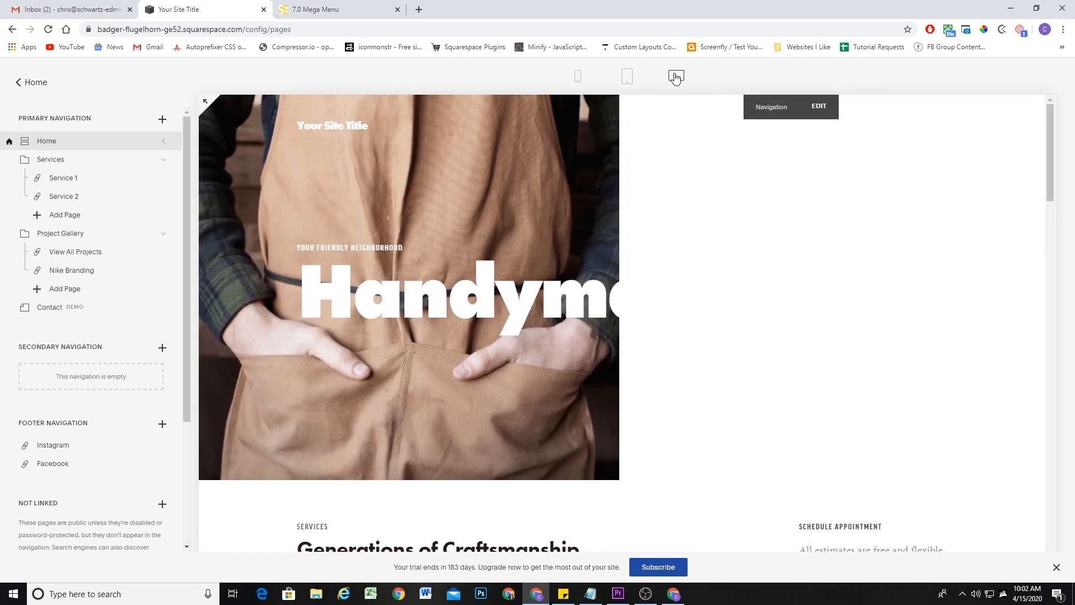